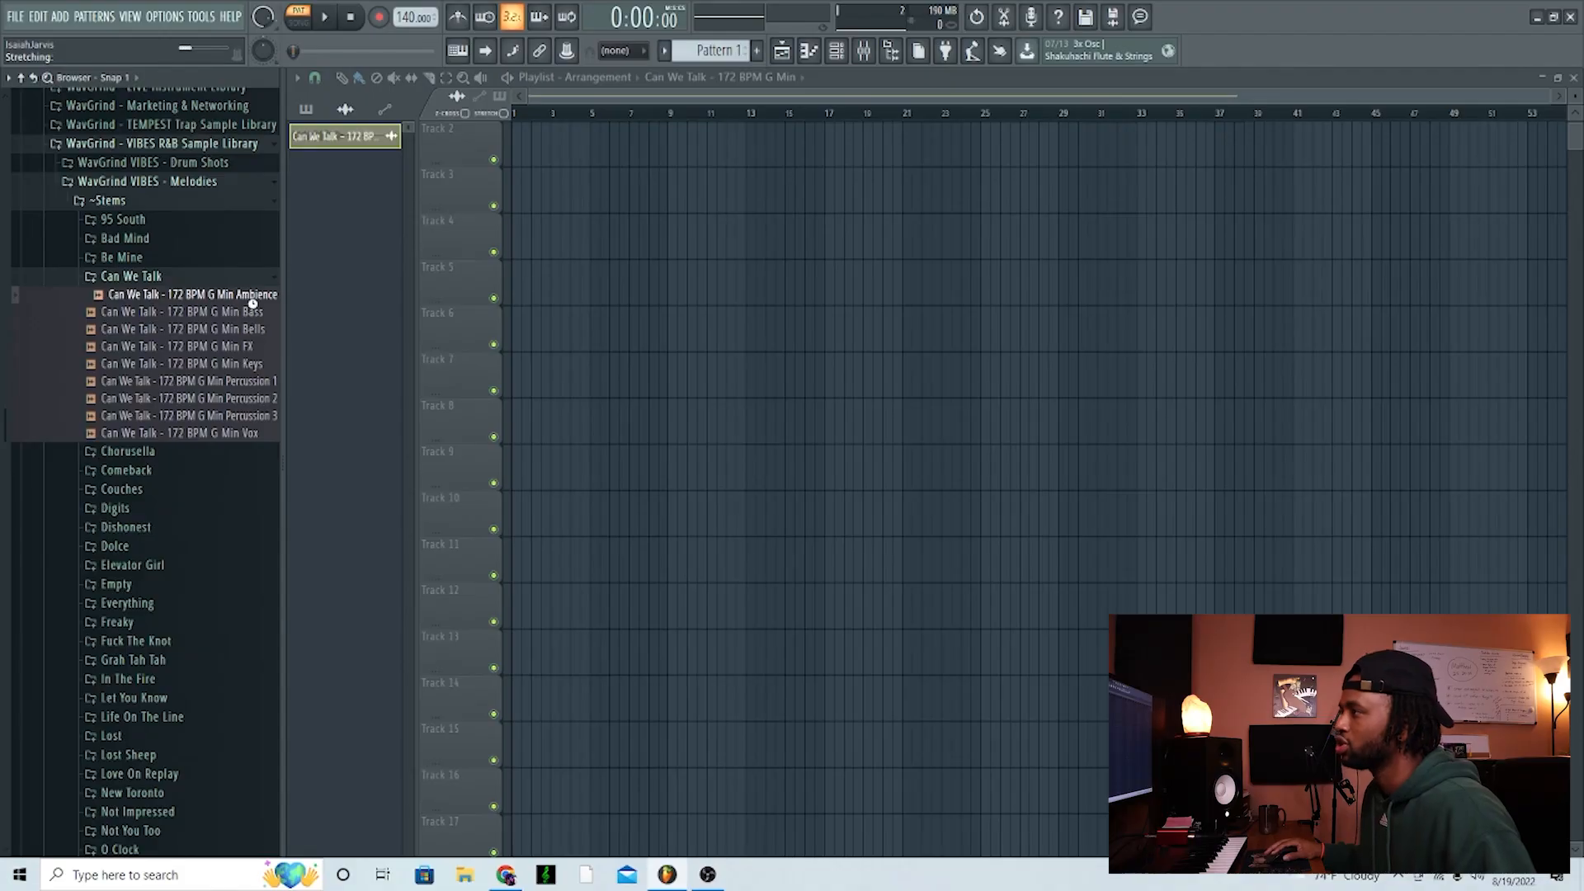
Place the Can We Talk Ambience, Bass, Bells, FX and Keys stems on consecutive playlist tracks, starting with Ambience on track 5
drag(506, 257, 507, 262)
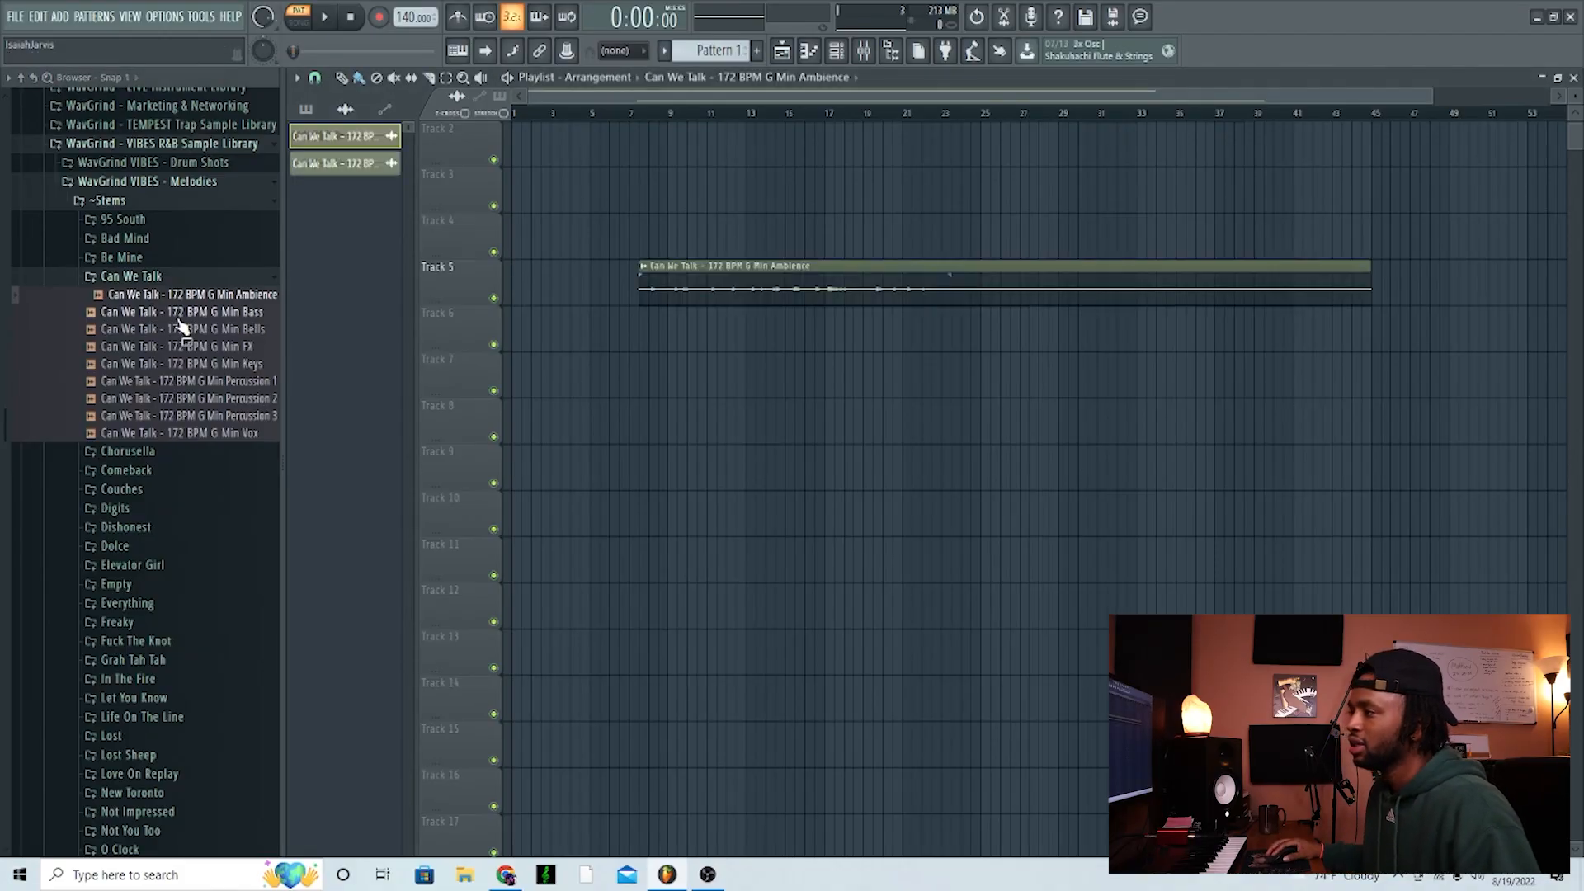
drag(182, 311, 601, 373)
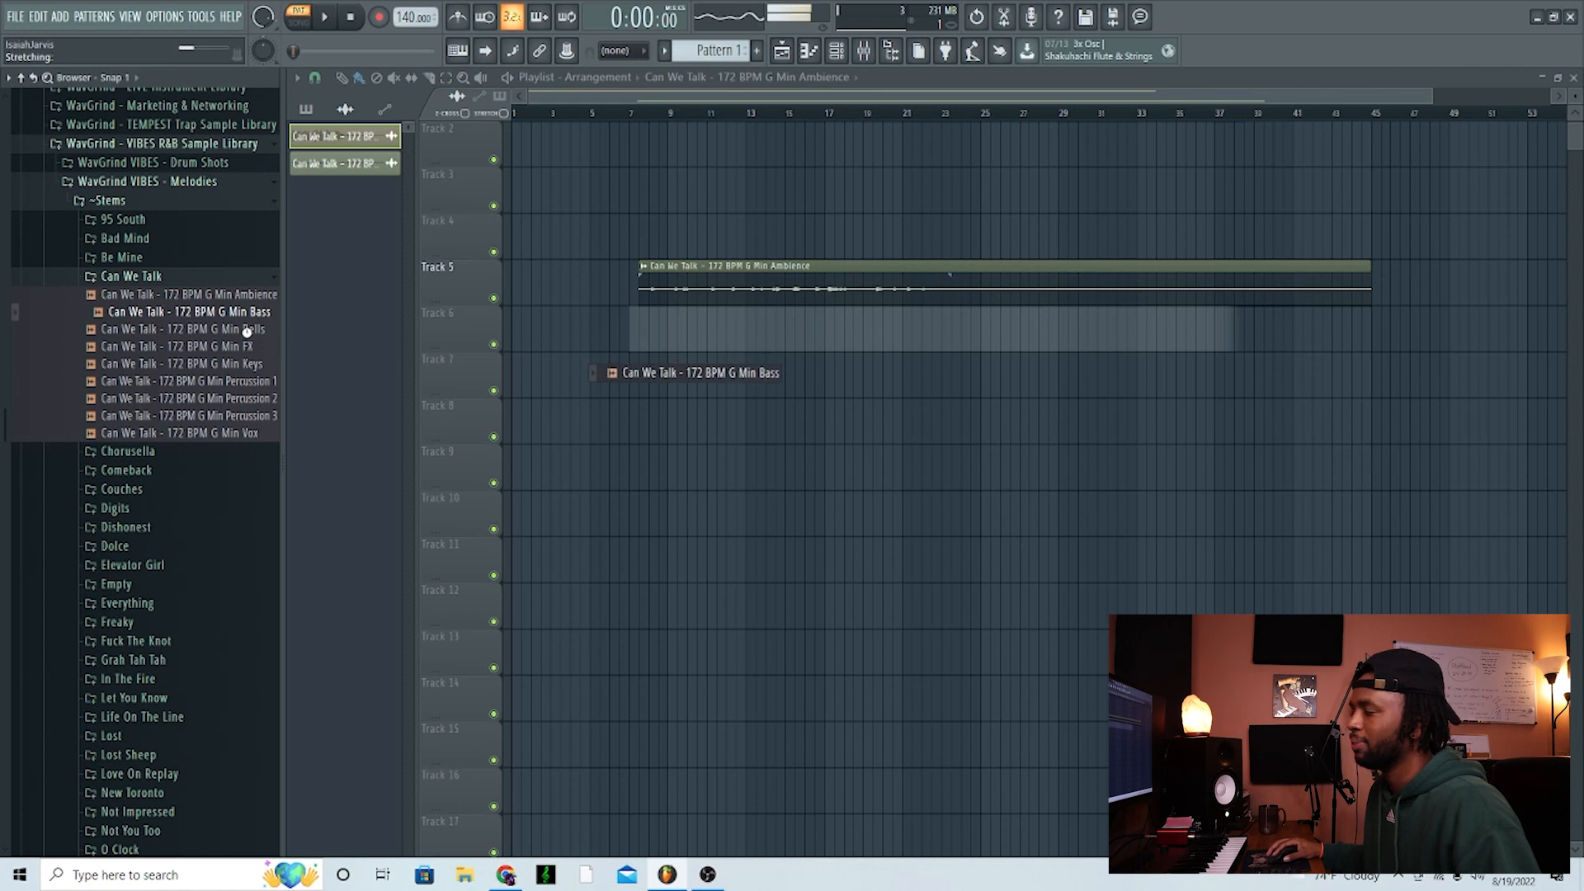
drag(247, 334, 603, 388)
drag(221, 348, 642, 429)
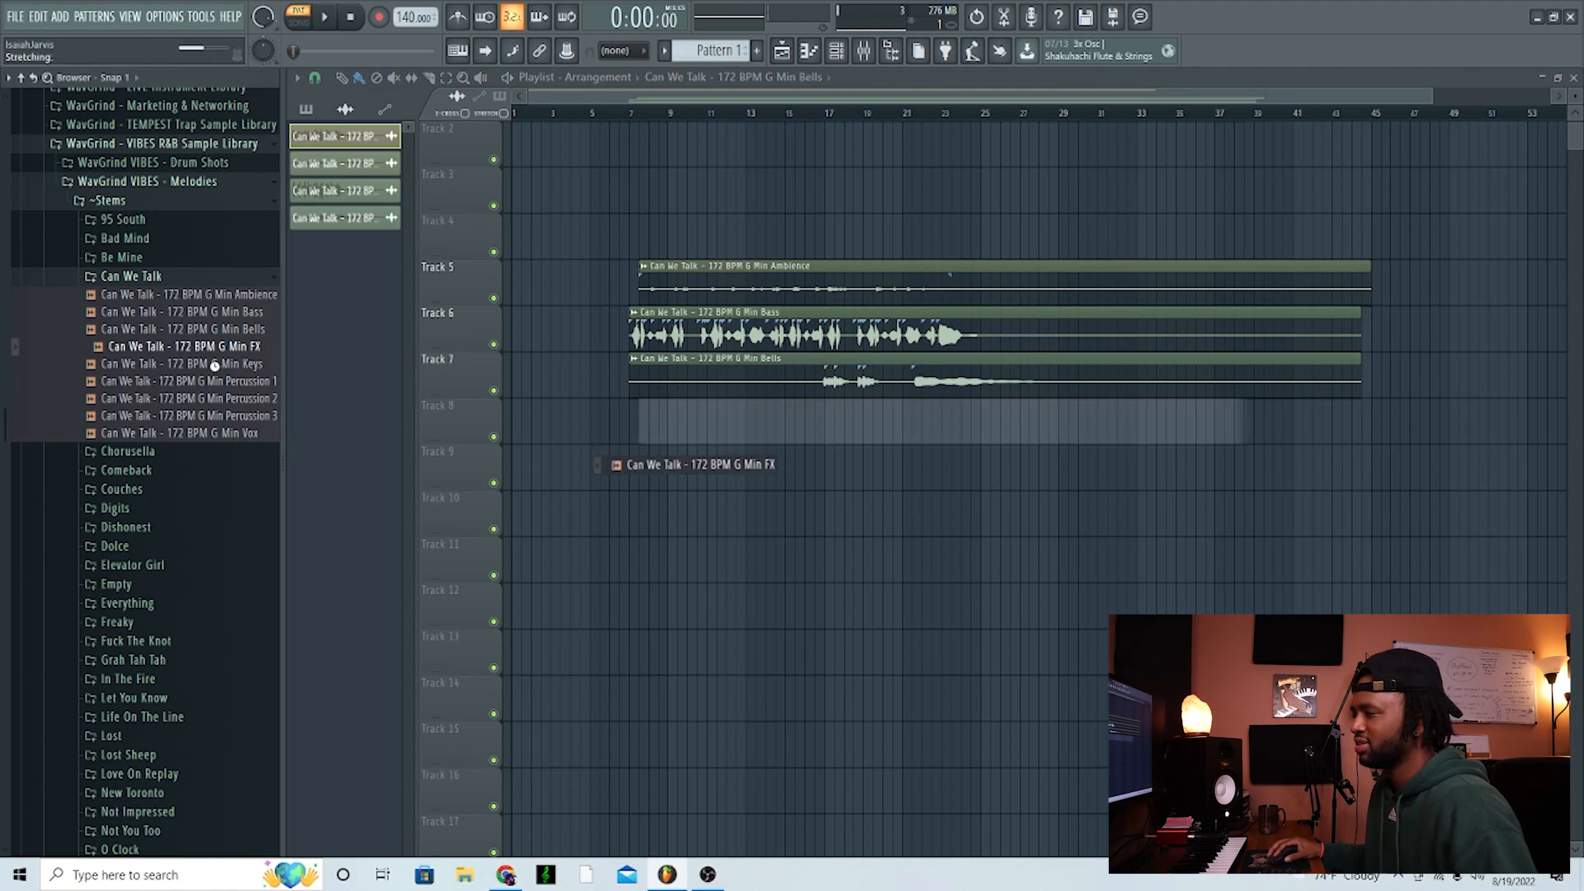
drag(214, 365, 648, 461)
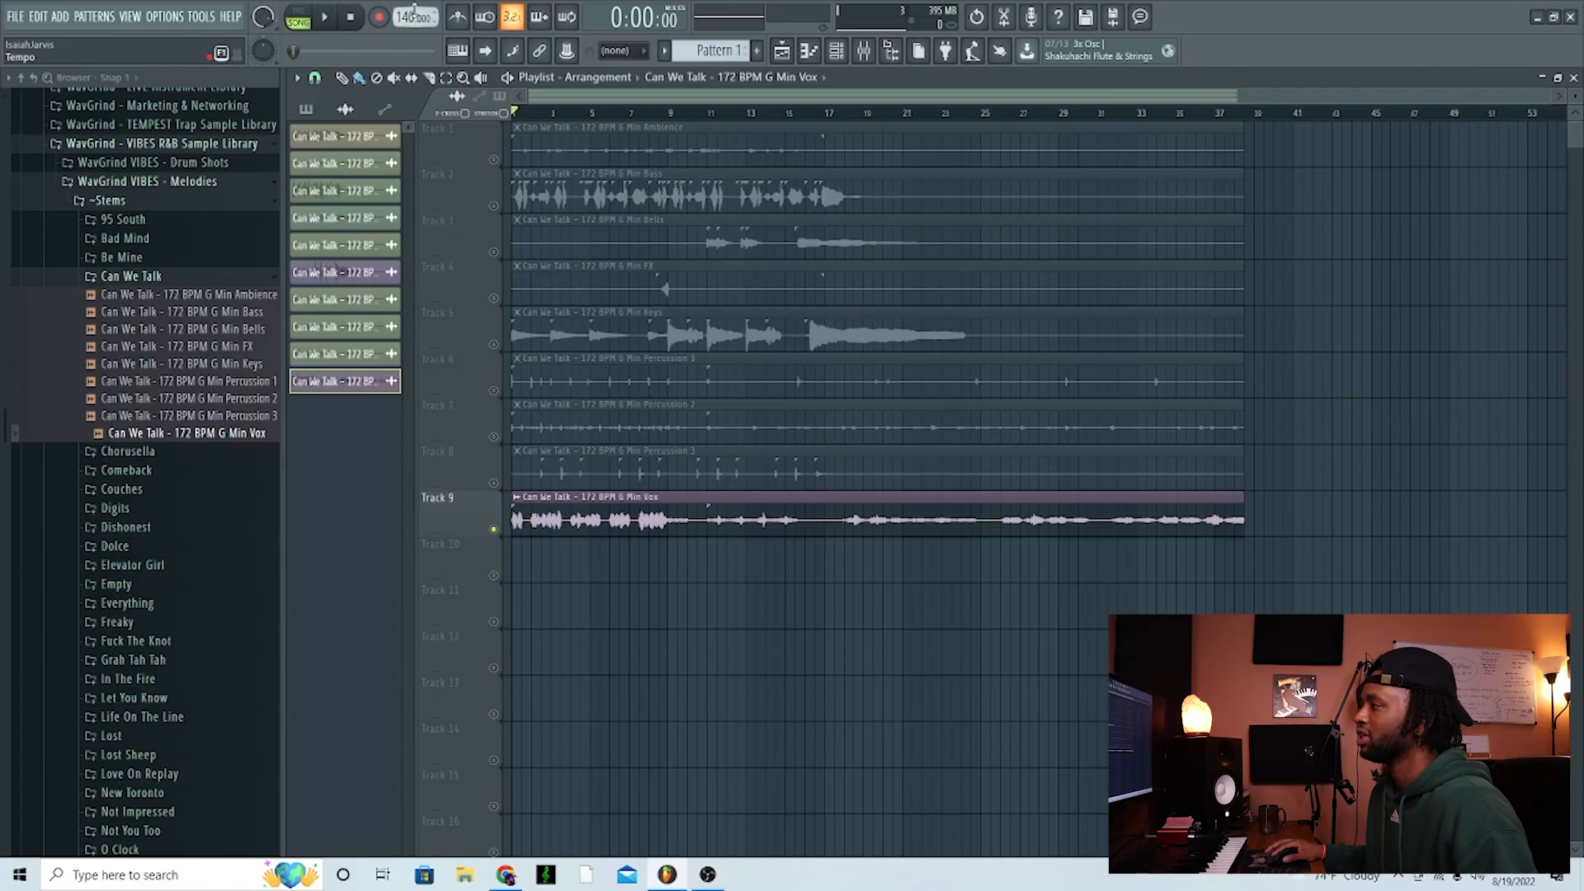
Set the project tempo to 172 BPM and restretch all channels to match
right_click(415, 16)
click(437, 56)
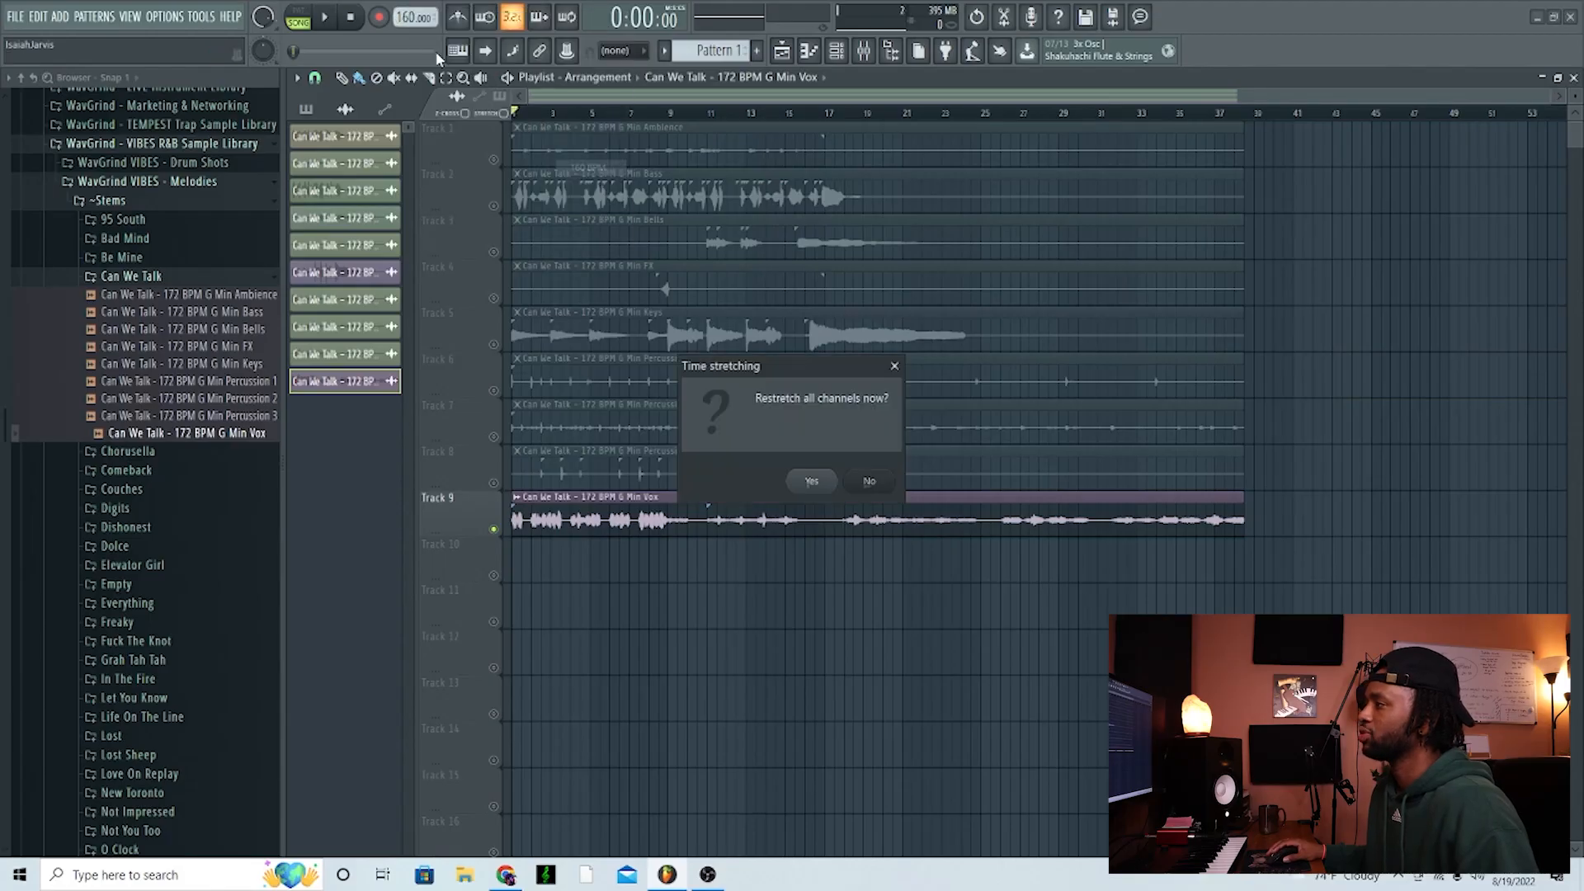
click(806, 481)
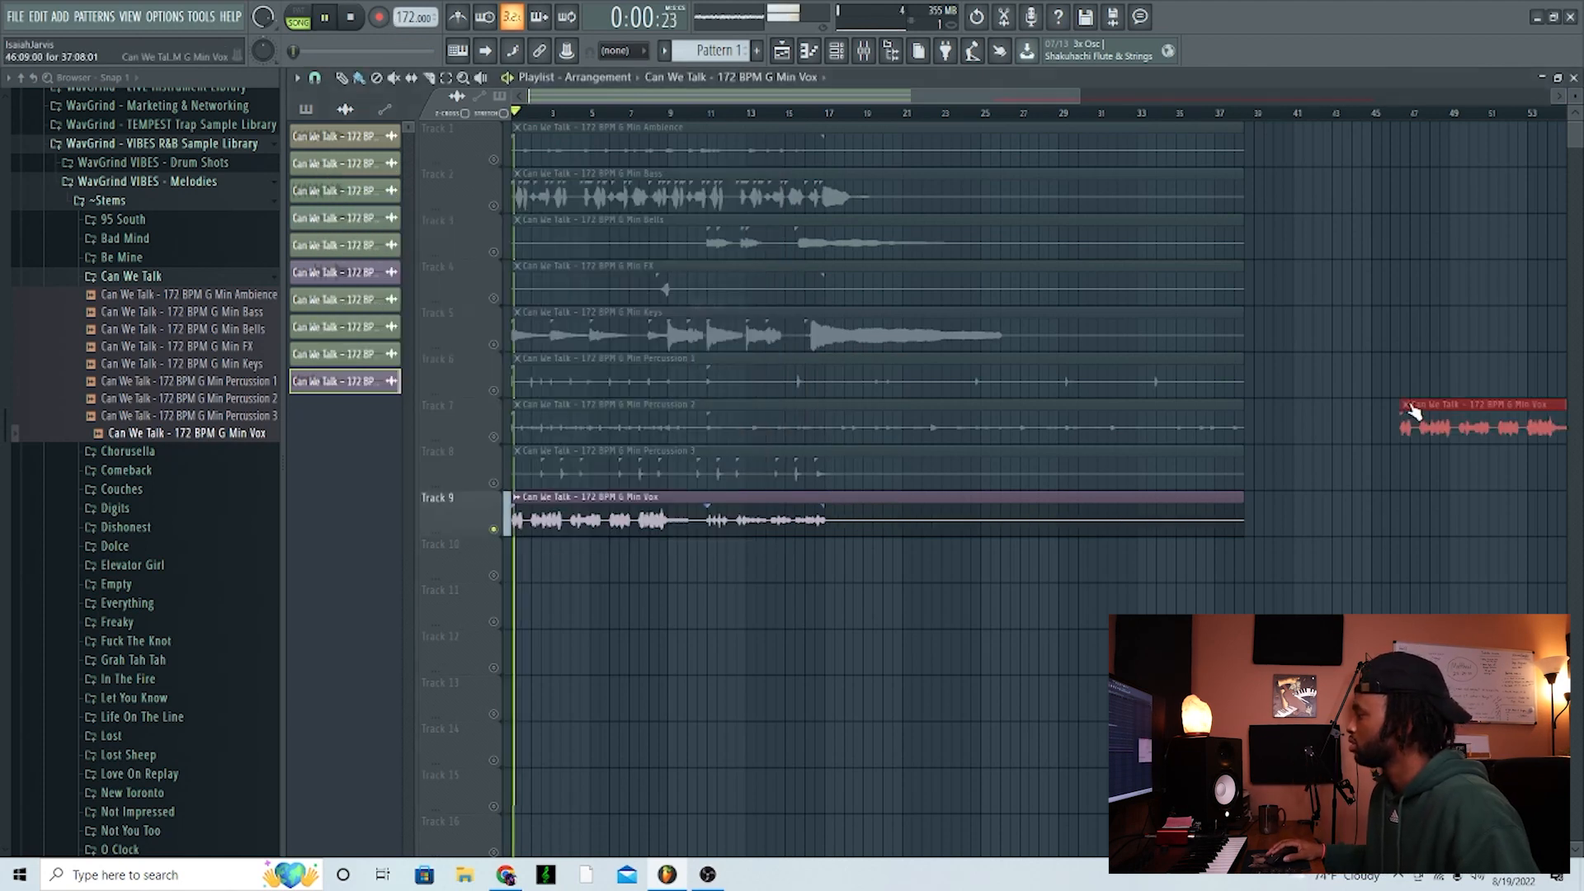
Lower the Vox channel's volume and delete the stray Vox clips beyond the end of the arrangement
mouse_move(1398, 451)
right_click(1478, 441)
double_click(700, 497)
drag(657, 203, 657, 240)
click(1363, 284)
right_click(1363, 285)
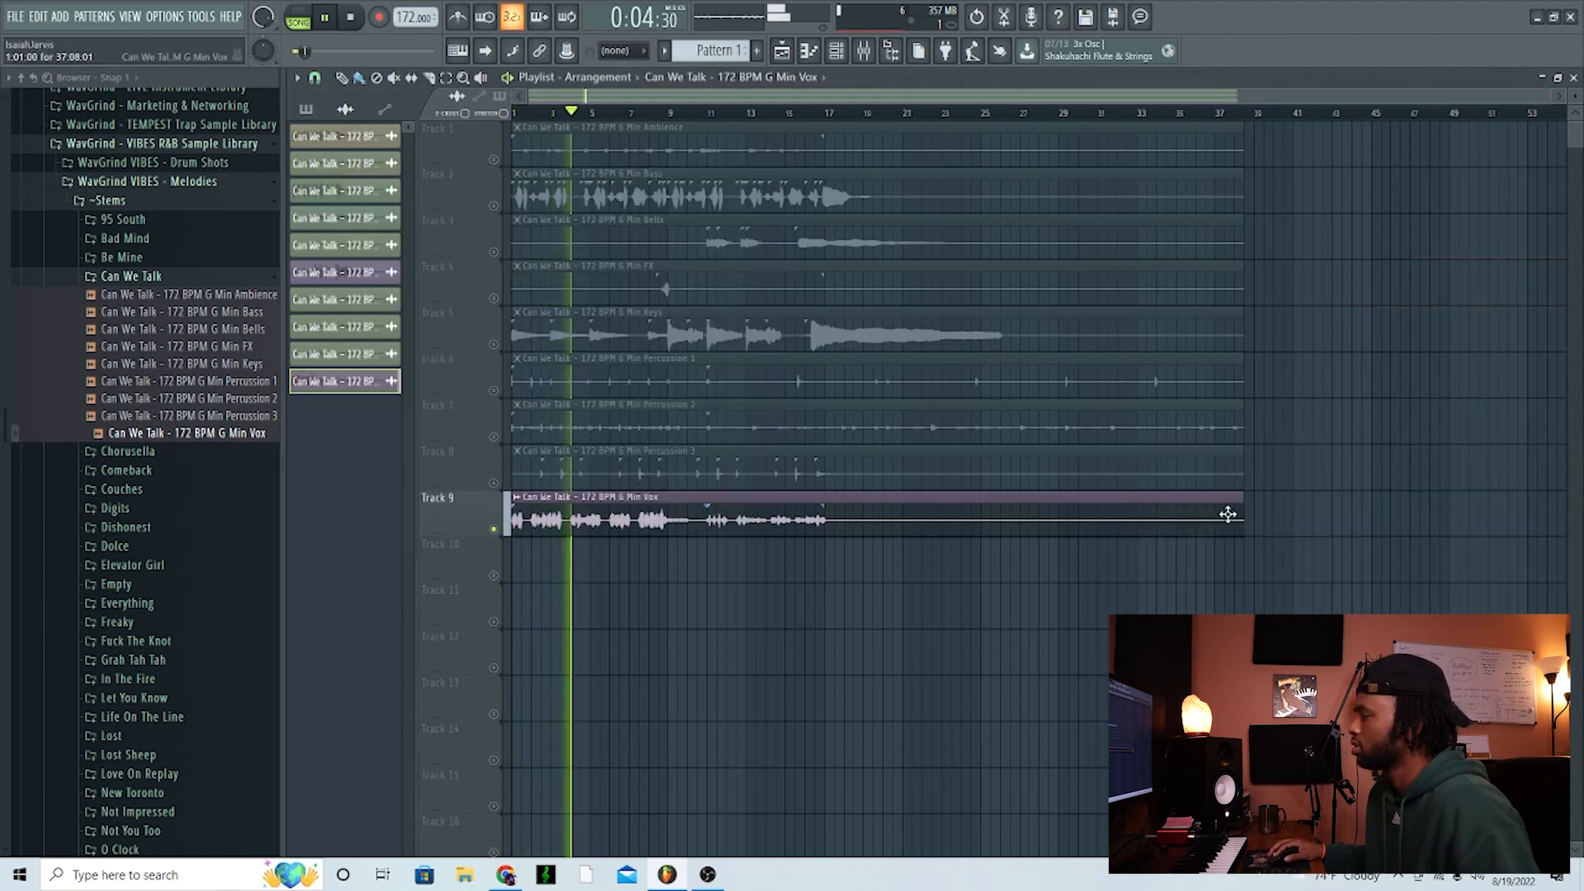
Trim the Vox clip on track 9 to 8 bars and place a second copy directly after it
drag(1237, 520, 667, 528)
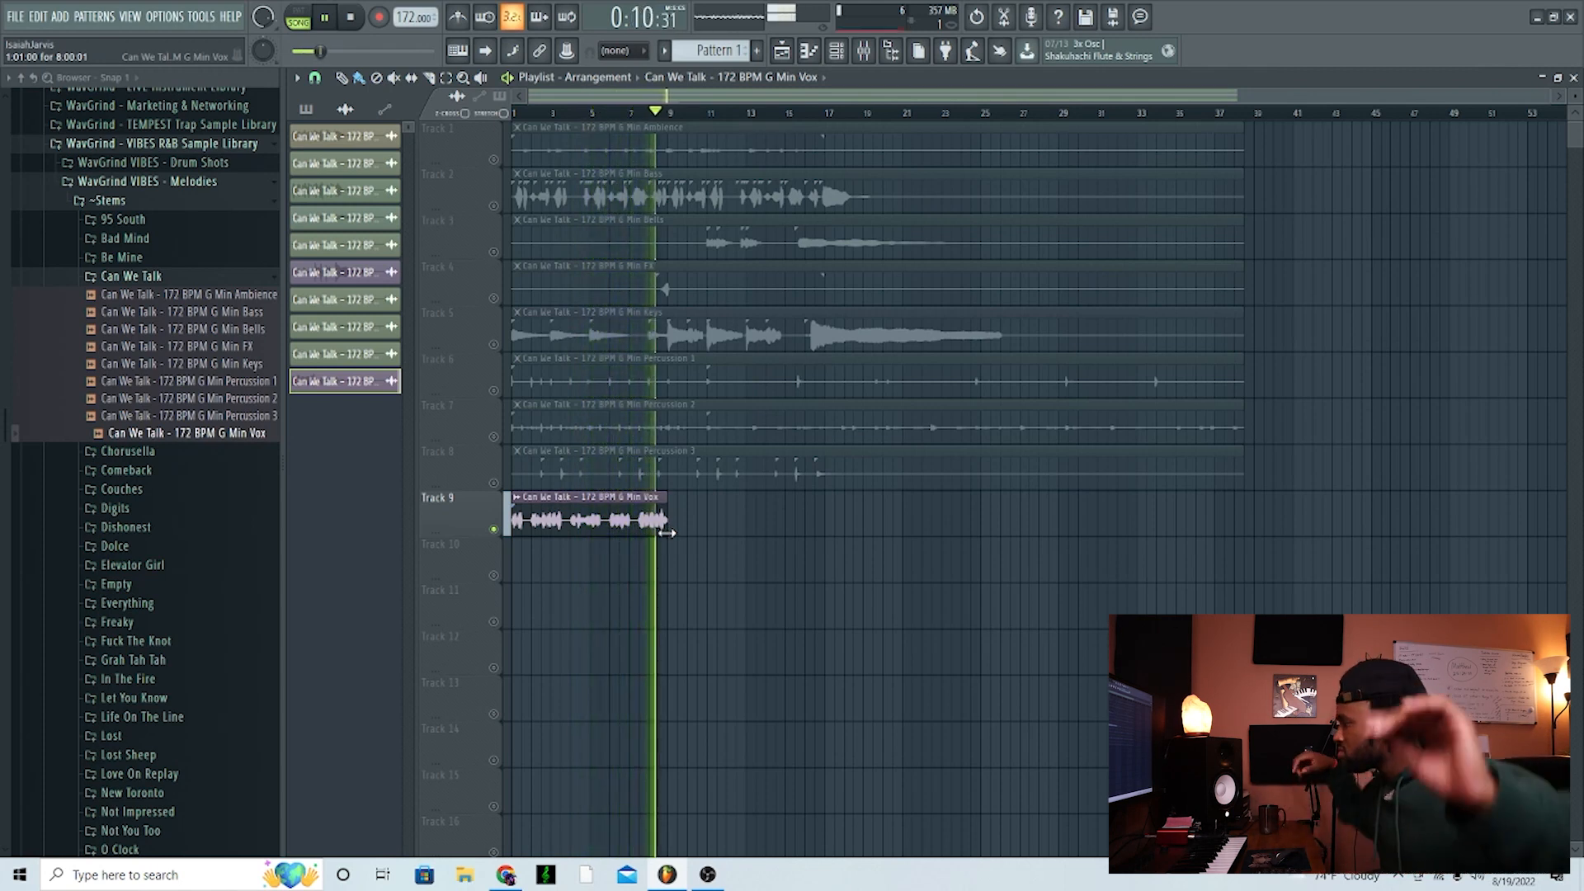
key(space)
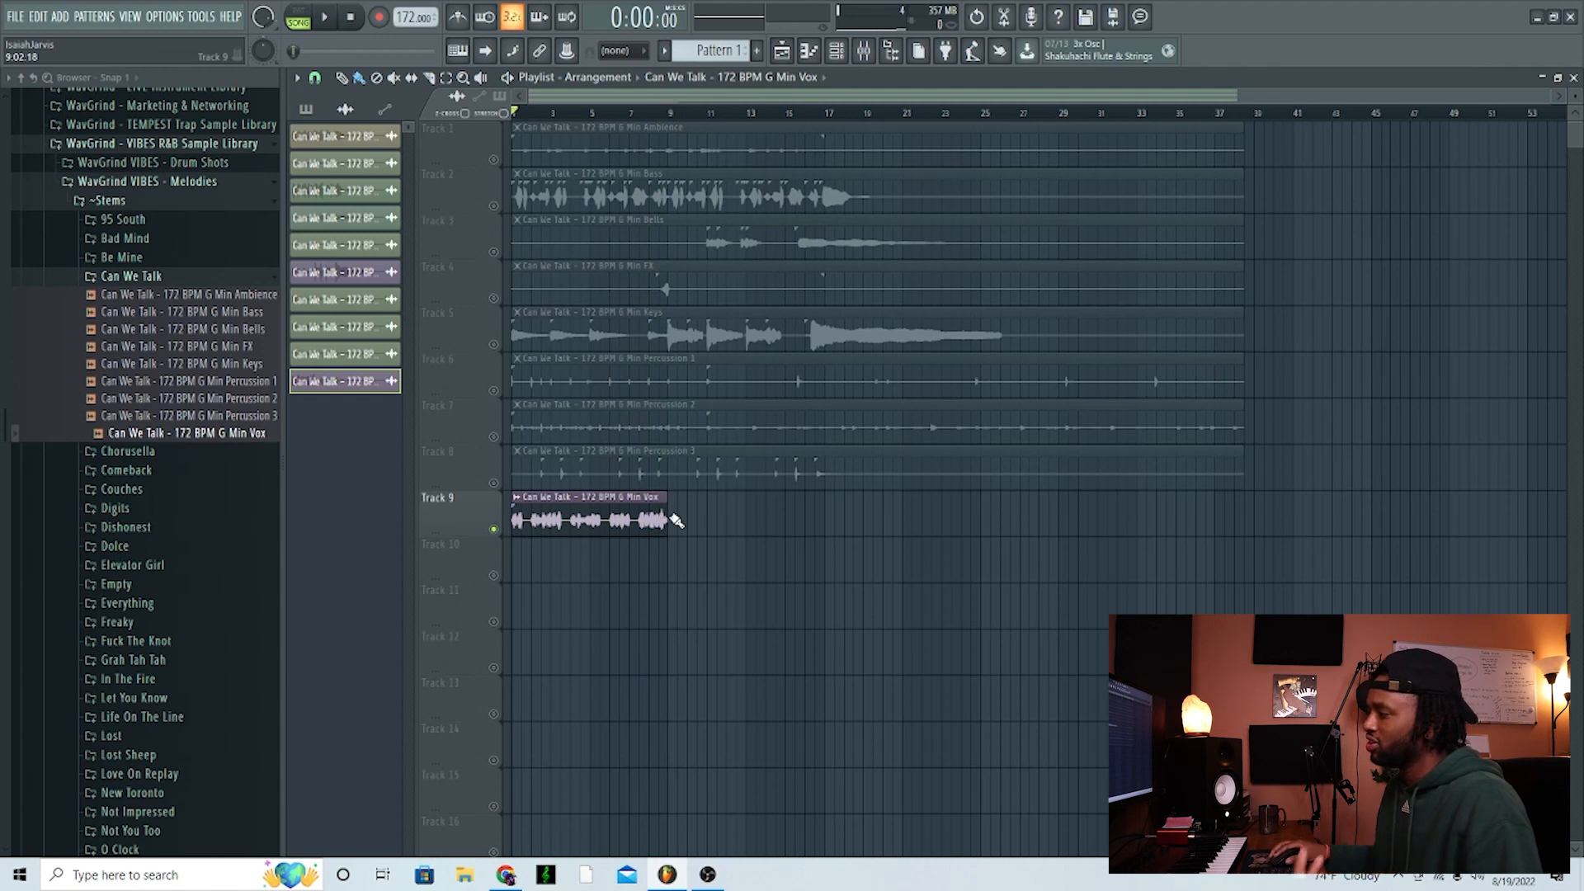
click(673, 516)
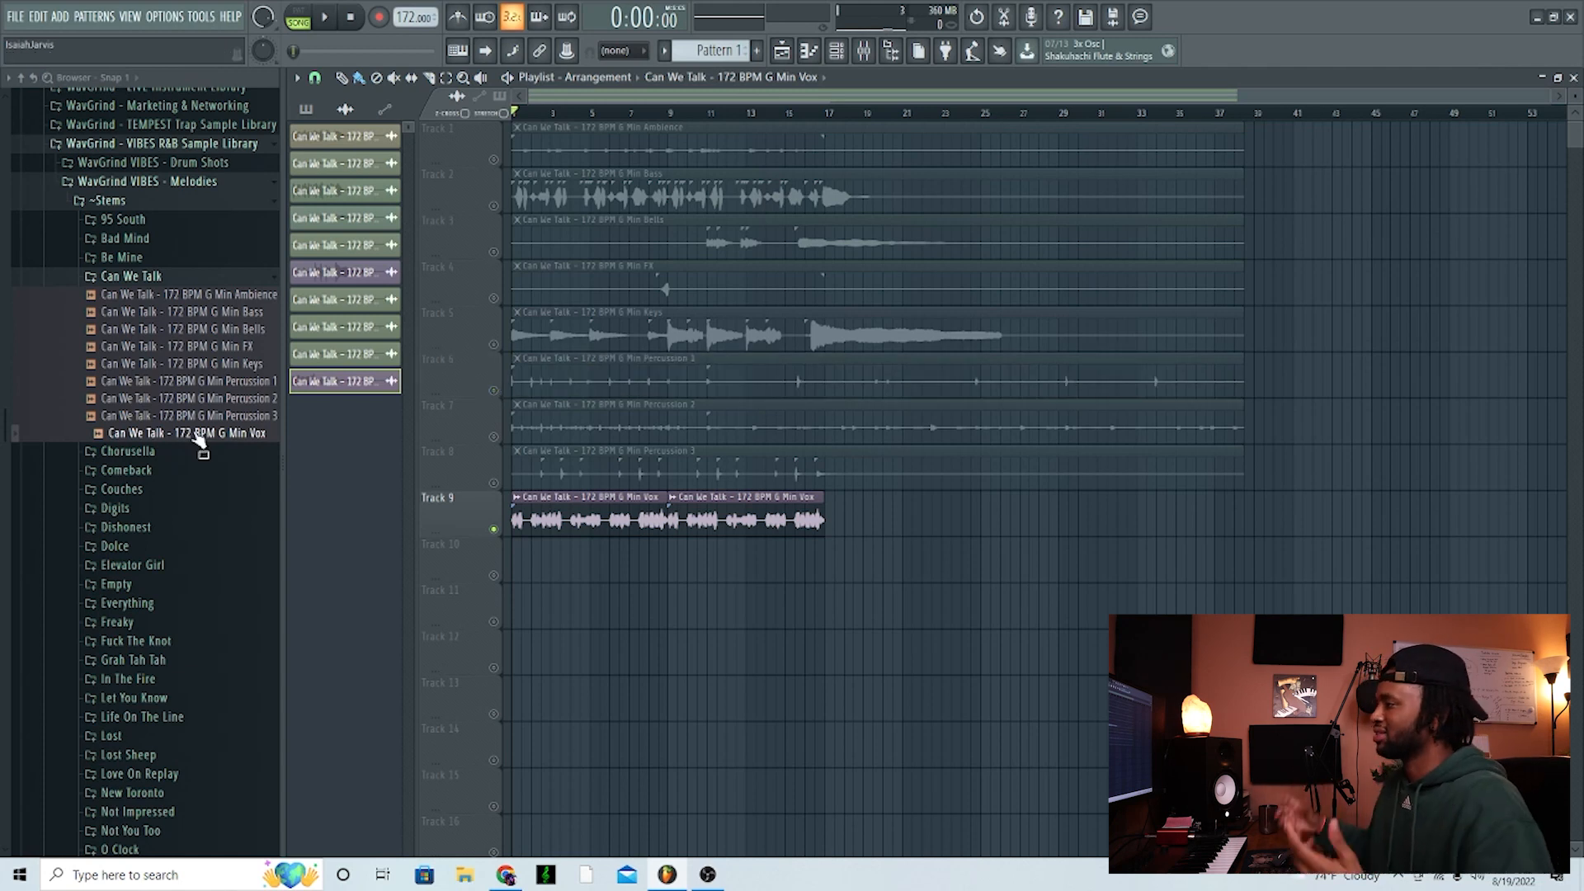
Toggle the keys track's mute, and trim the Percussion 2 and Percussion 3 clips to end with the Vox clips at bar 17
click(493, 344)
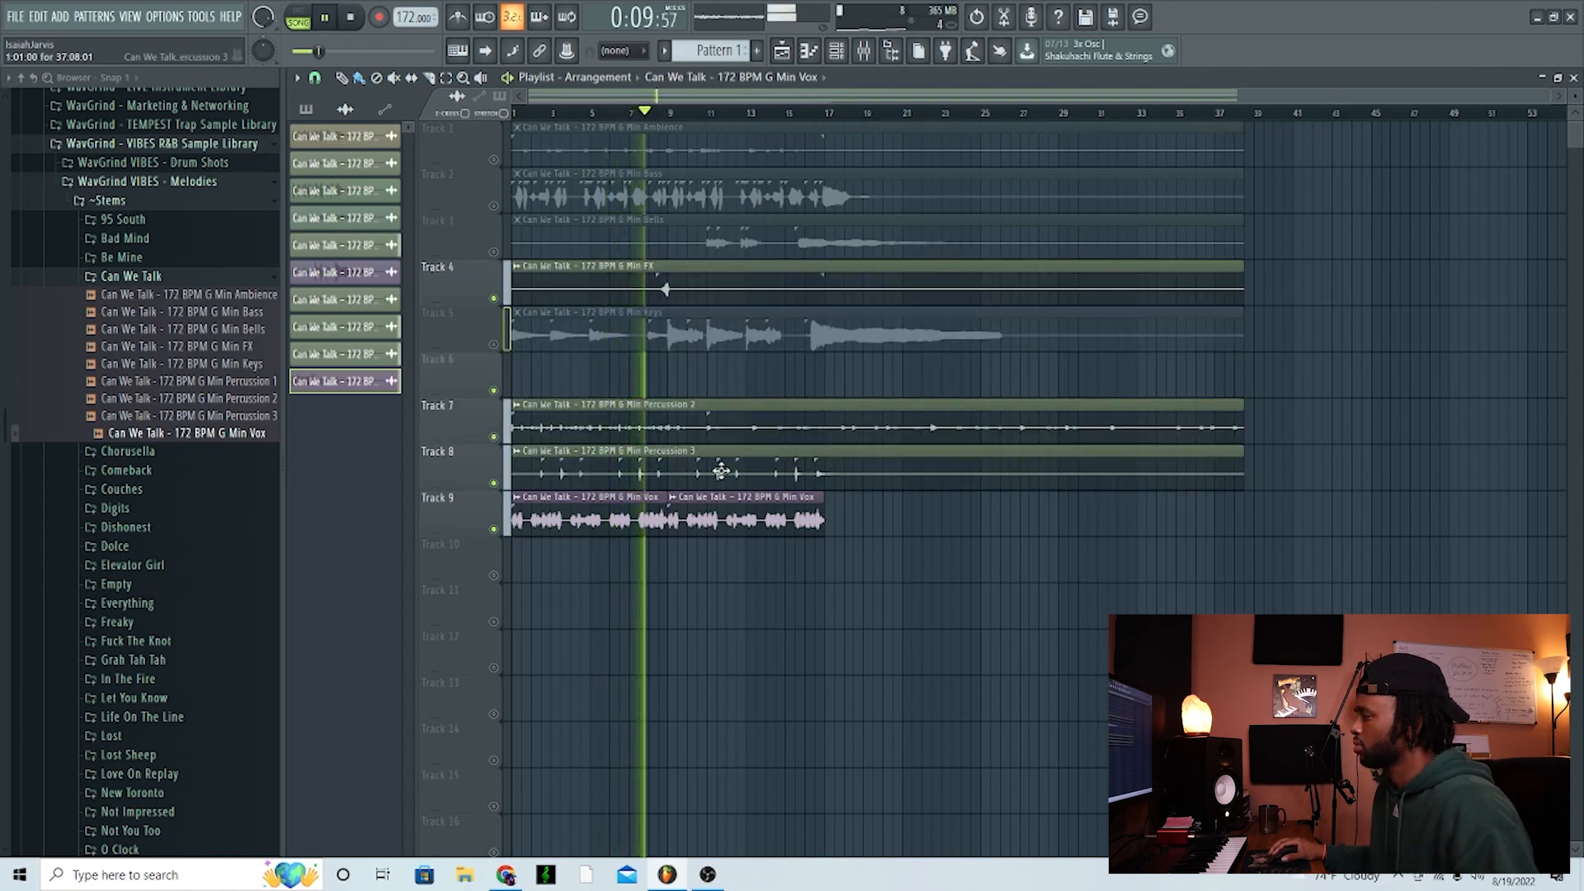
key(space)
drag(1242, 429, 822, 463)
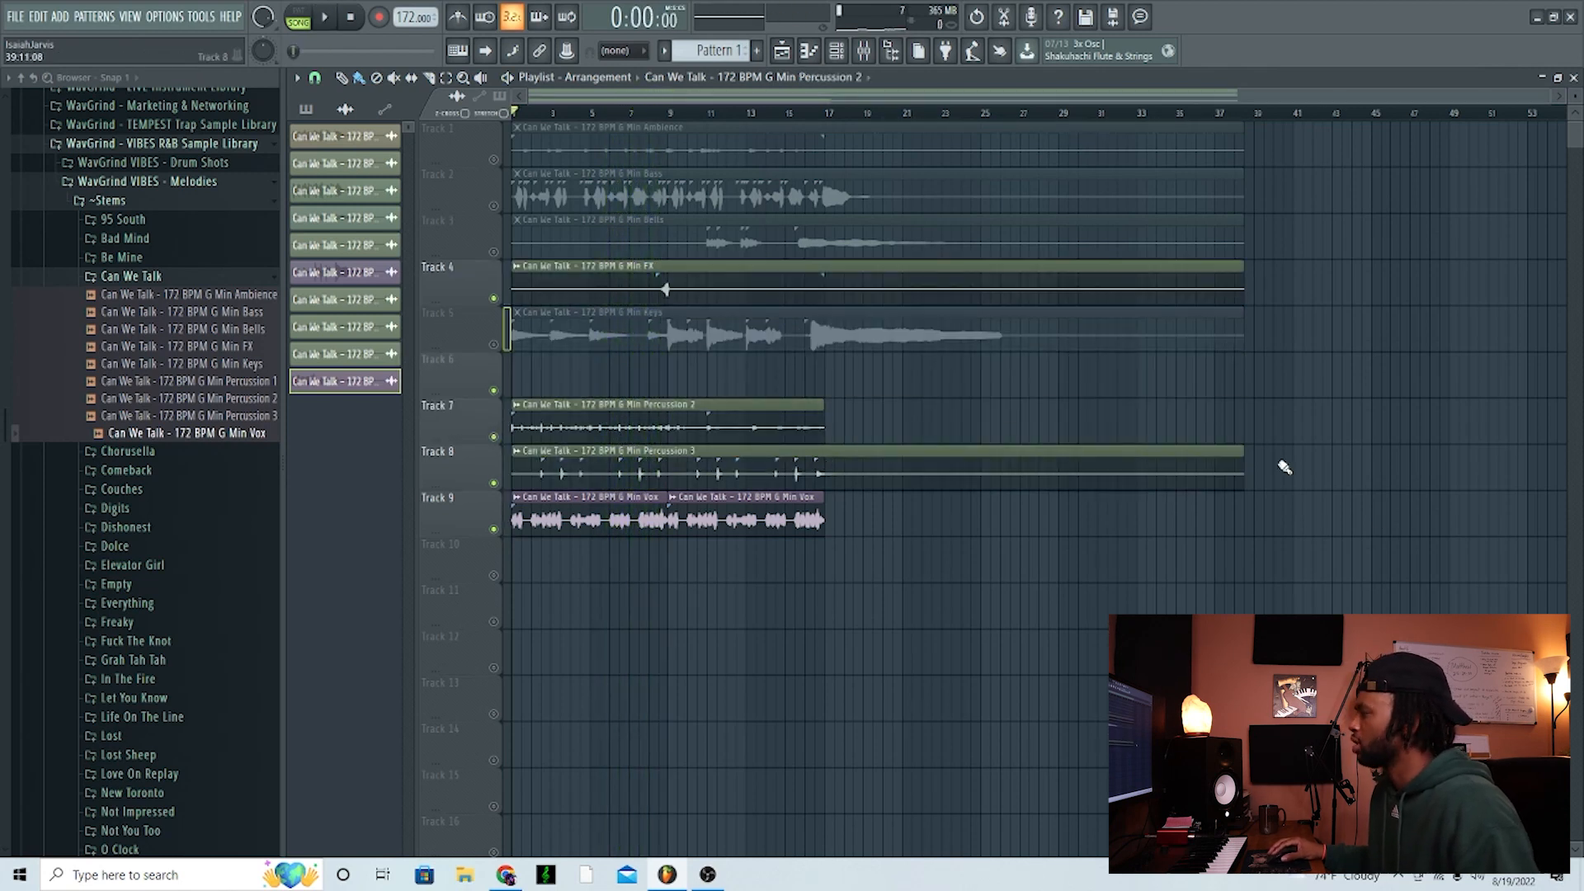
drag(1243, 470, 822, 485)
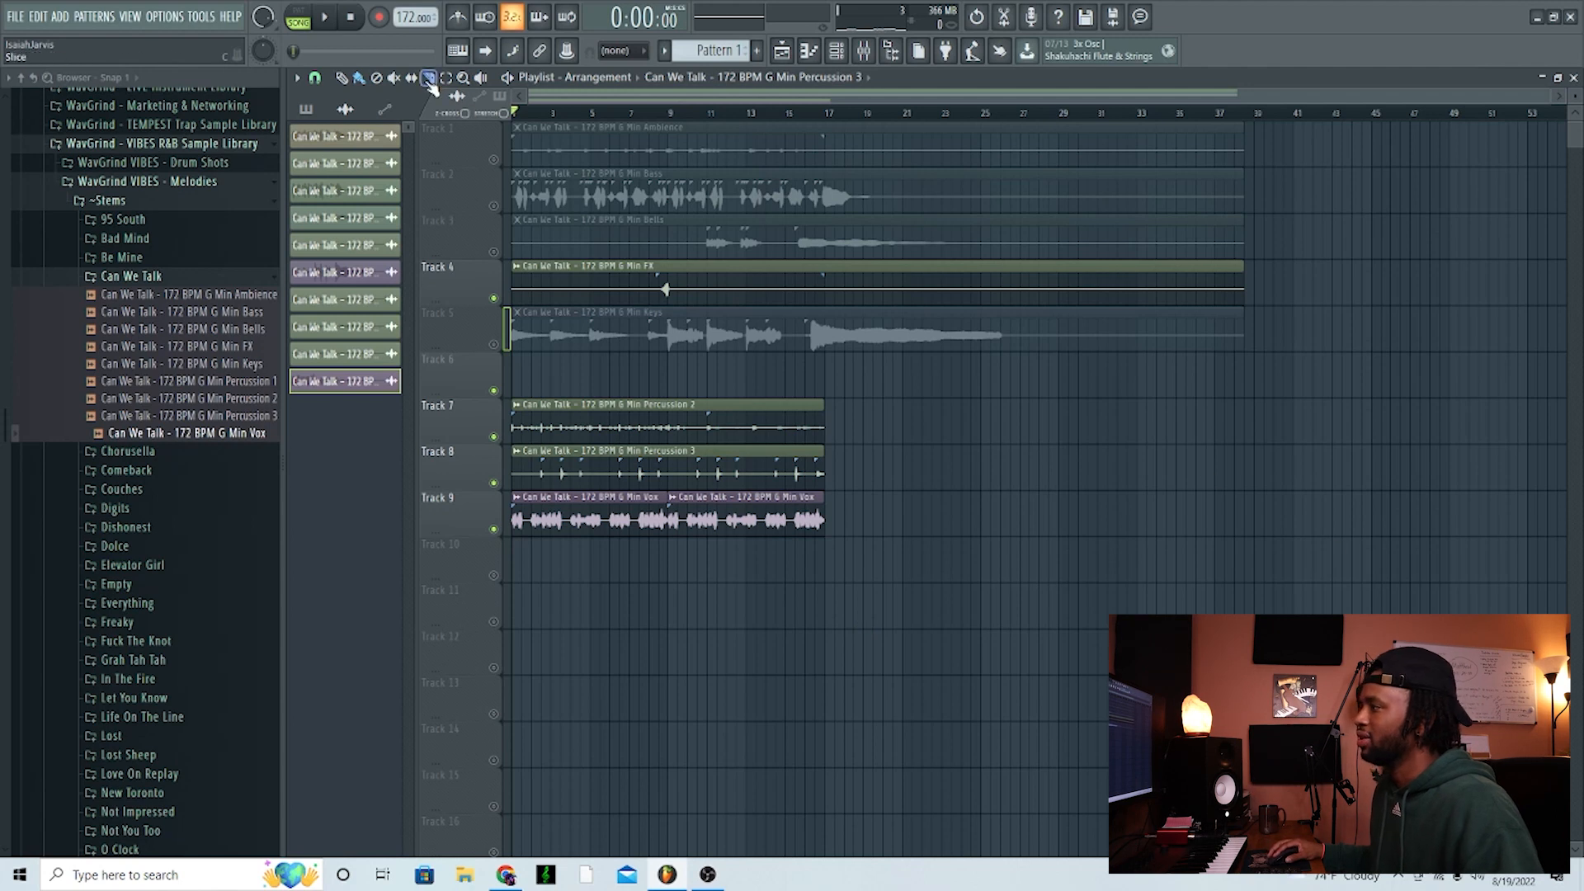
Slice the clips on tracks 1 to 5 at bar 17 and delete the pieces after the cut
drag(870, 363, 825, 165)
right_click(962, 148)
right_click(960, 194)
right_click(957, 241)
right_click(953, 287)
right_click(948, 334)
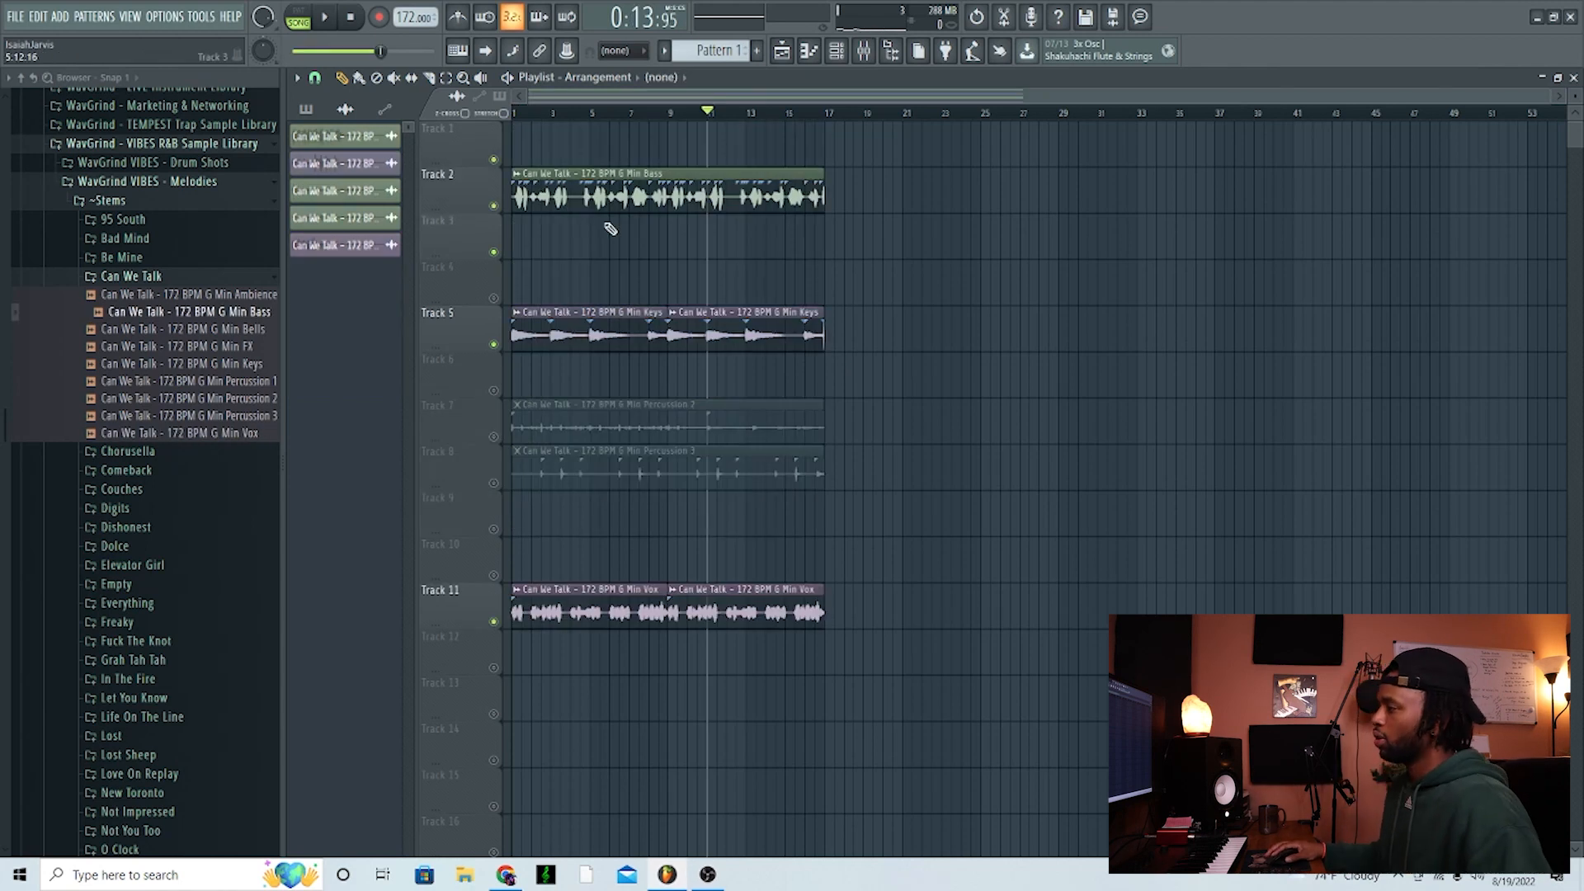
Move the Bass clip to track 1, both Keys clips to track 3 and both Vox clips to track 5
drag(610, 198, 610, 153)
drag(608, 344, 563, 271)
drag(696, 320, 696, 230)
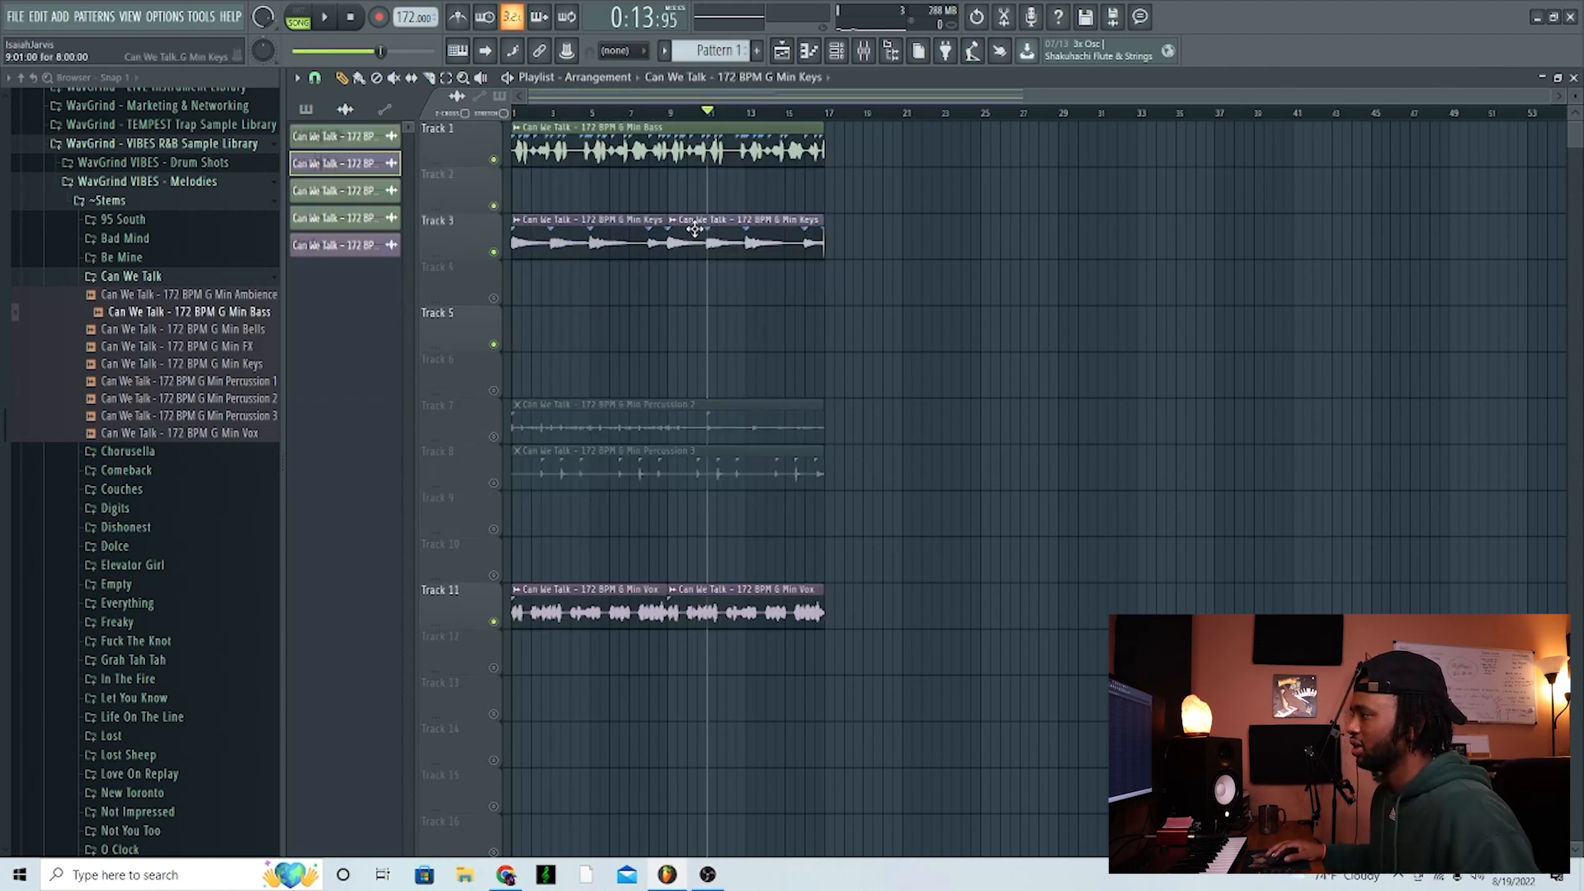
drag(587, 611, 554, 312)
drag(759, 611, 742, 321)
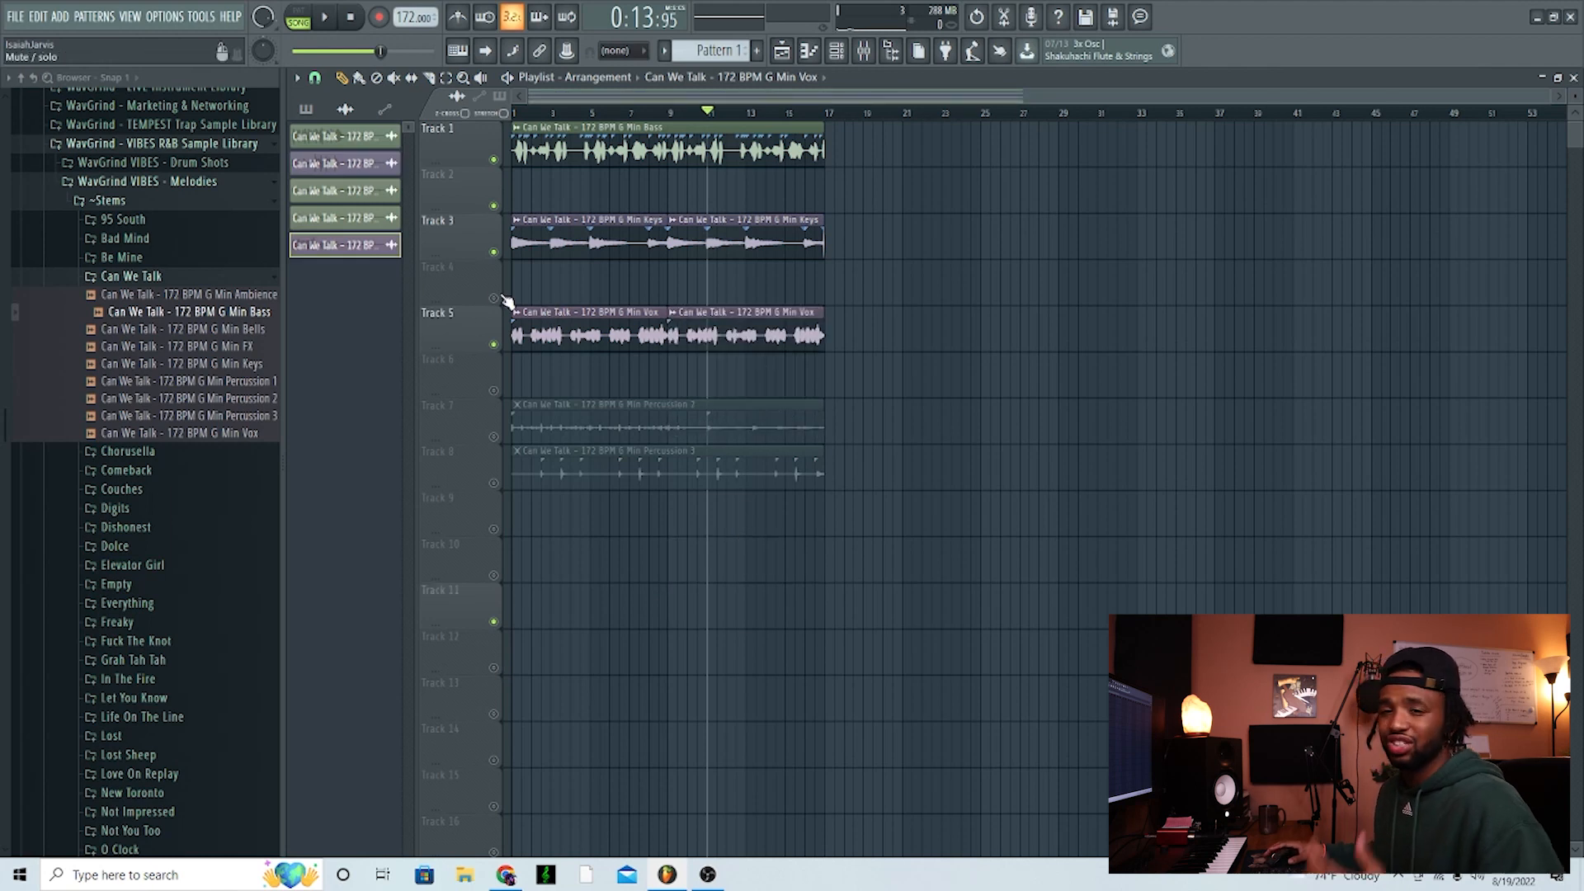
Mute the Bass track and play the Keys and Vox clips from the start of the arrangement
scroll(536, 293, up, 4)
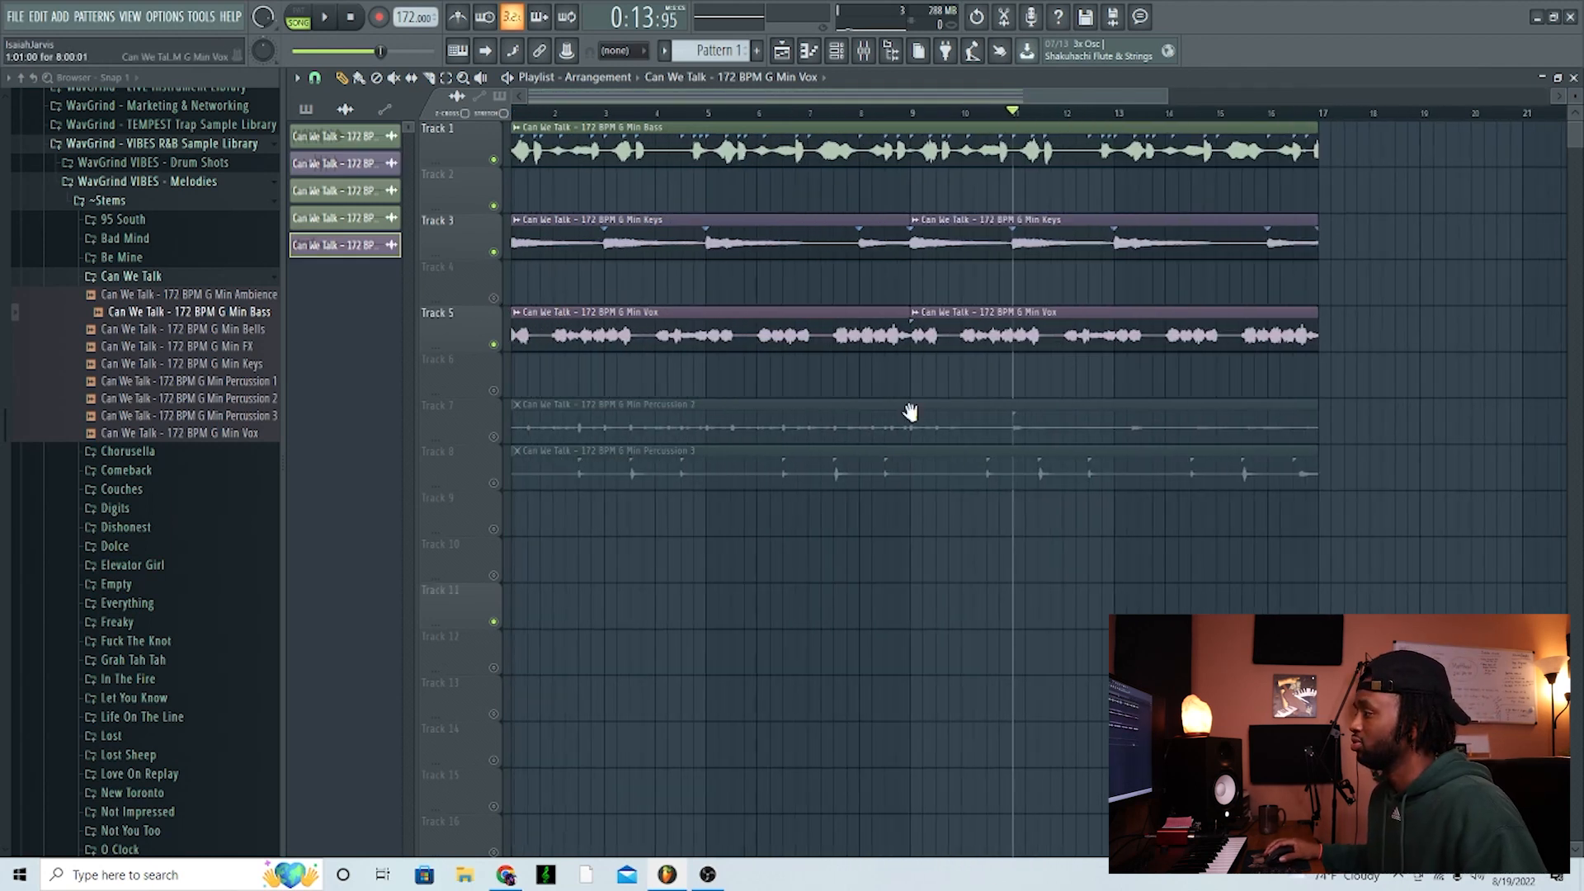
click(516, 113)
click(493, 159)
key(space)
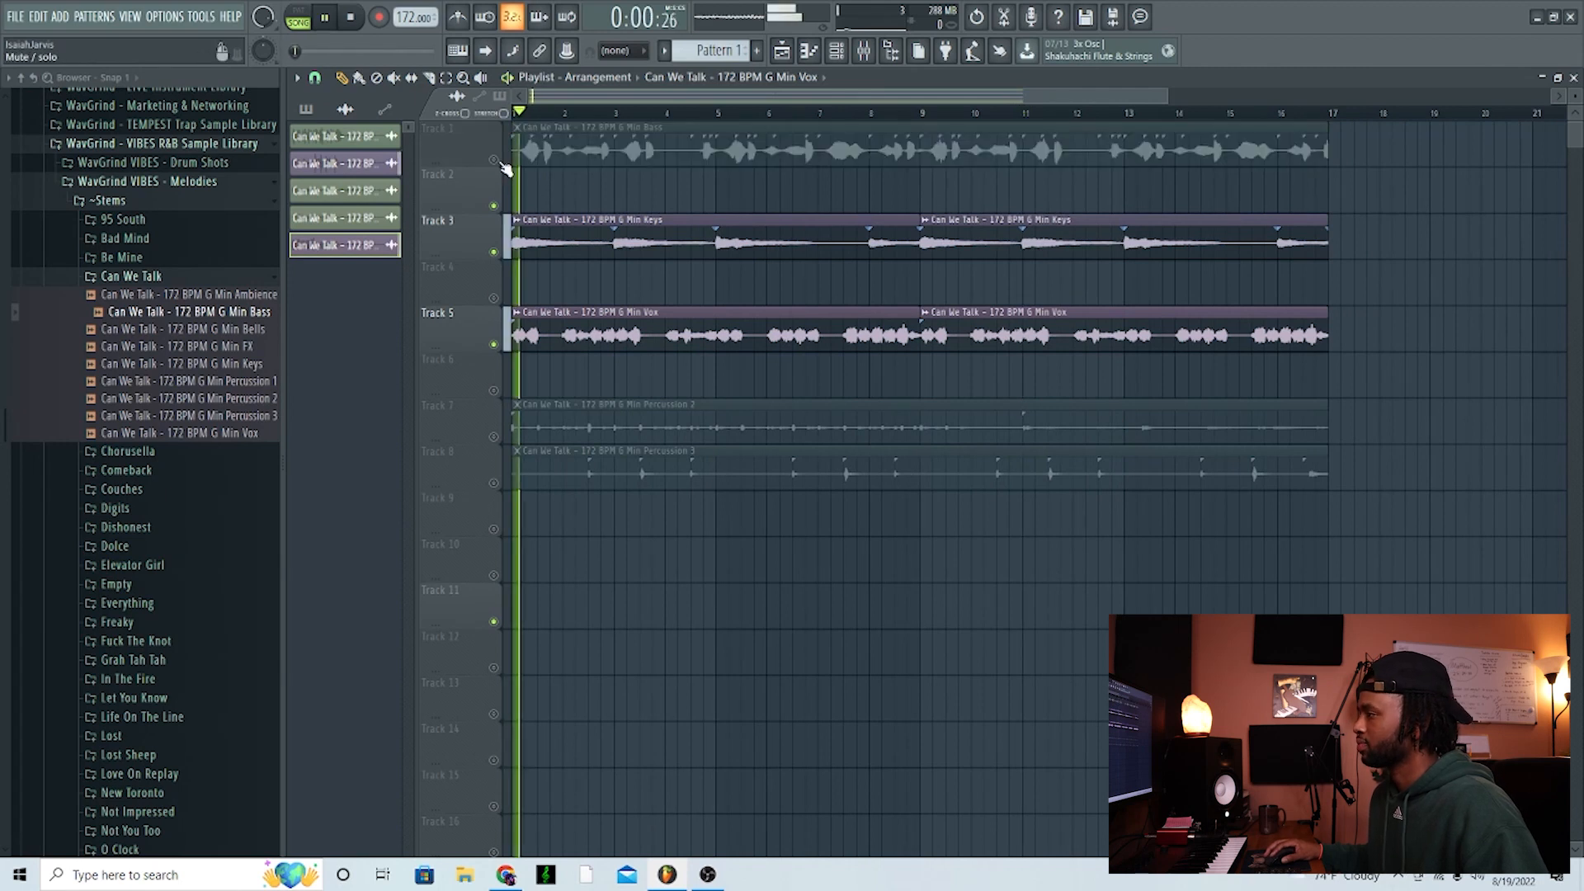
scroll(692, 243, down, 2)
scroll(691, 243, down, 1)
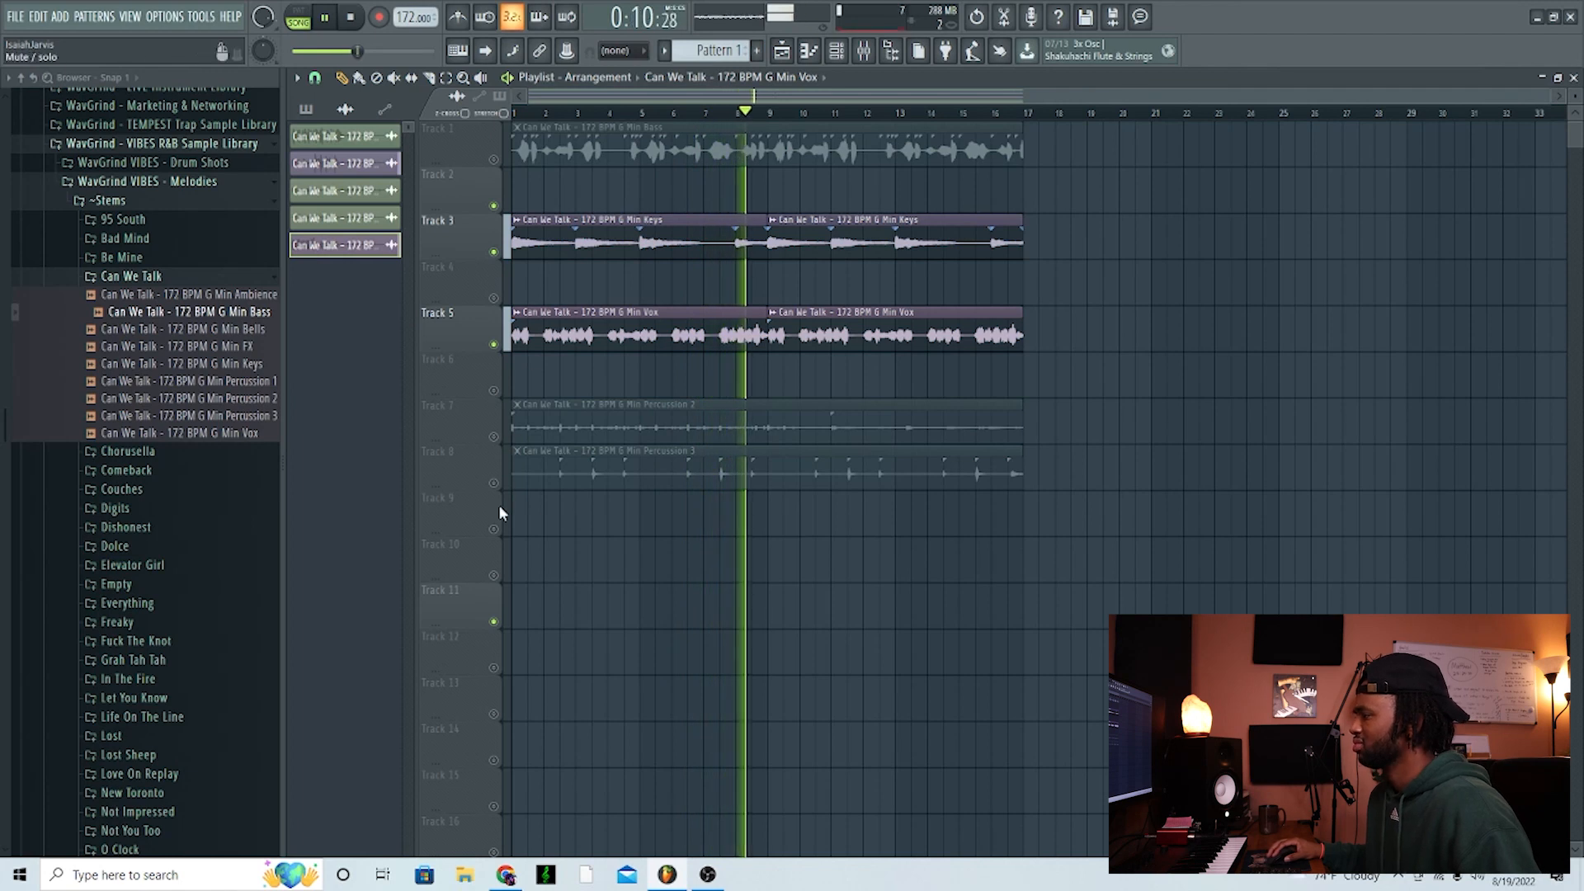
Stop playback and mute the Keys, Percussion 2 and Percussion 3 tracks, leaving the Vox track audible
key(space)
click(493, 161)
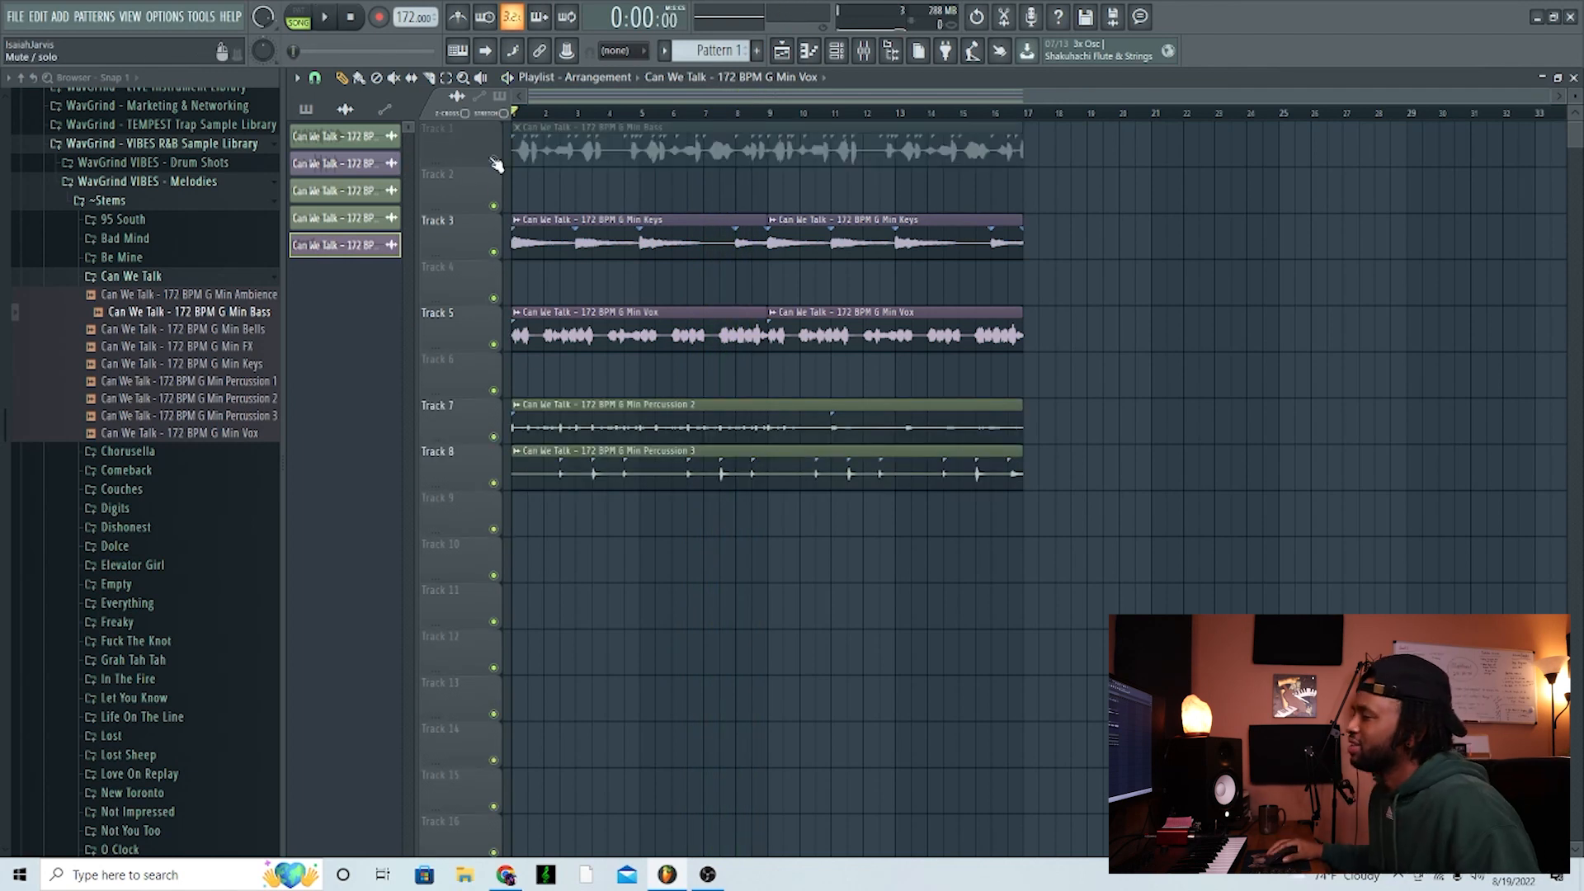
click(493, 251)
click(493, 437)
click(493, 482)
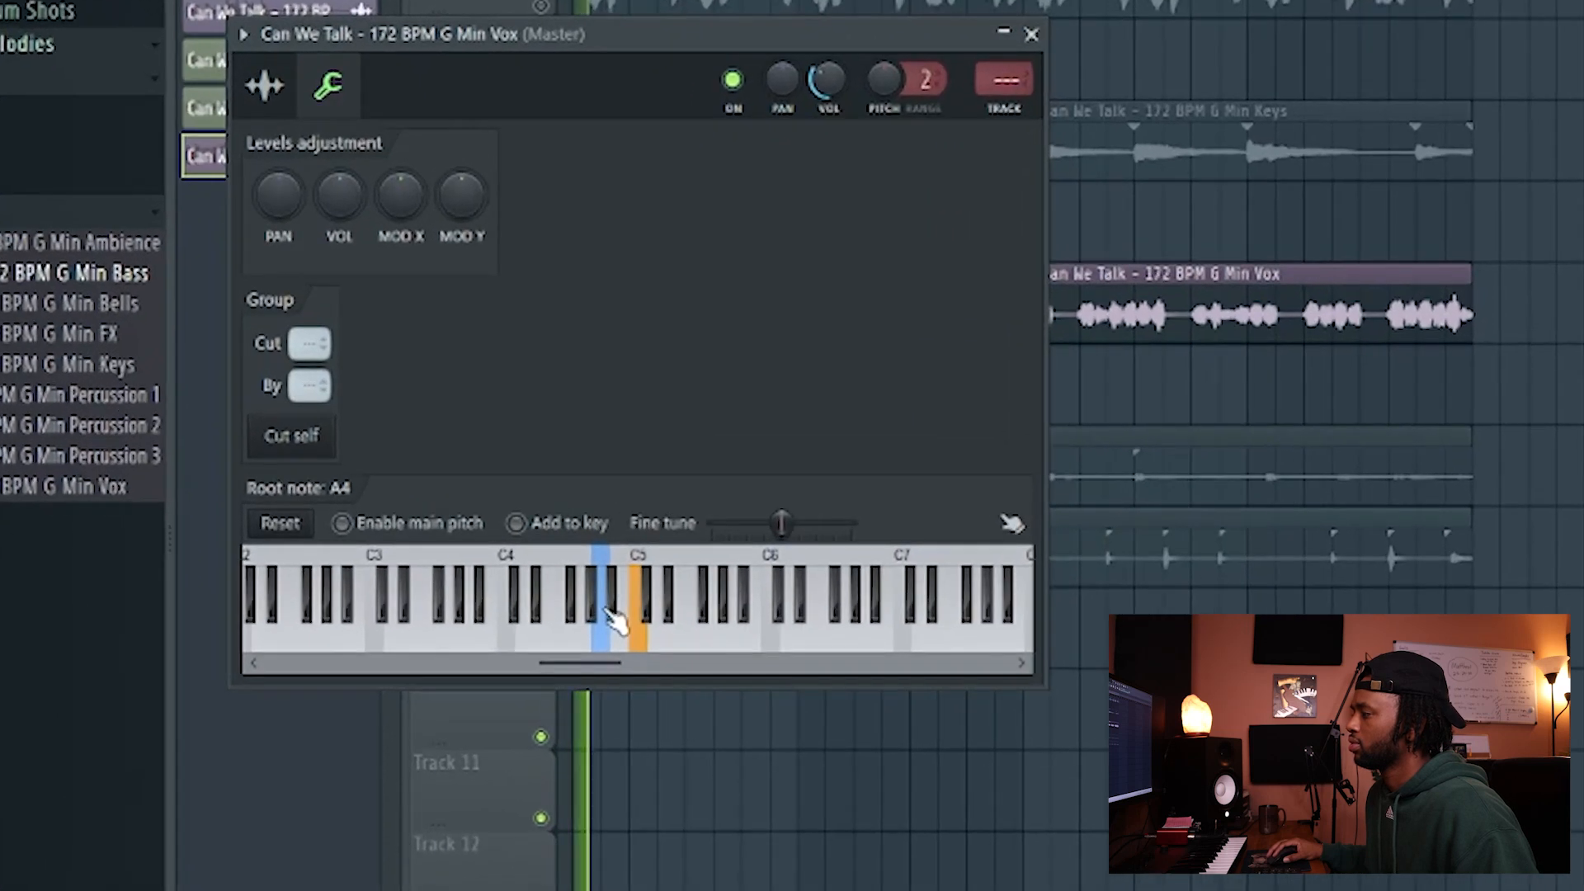
Set the Vox channel's root note to A4 and check the root note settings of the Keys channel
right_click(600, 538)
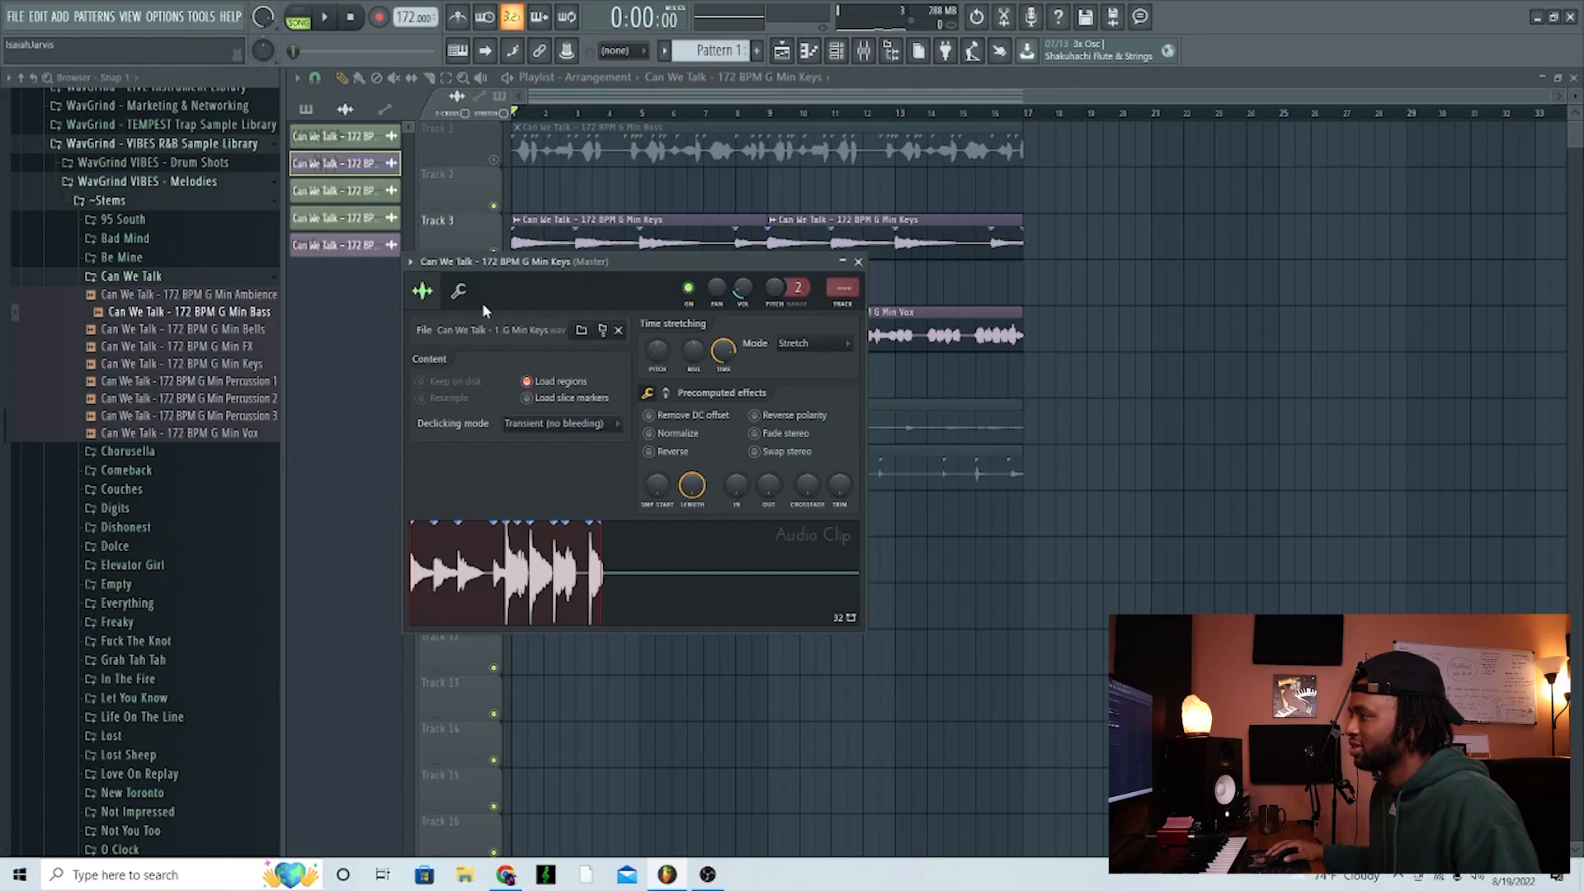
click(459, 291)
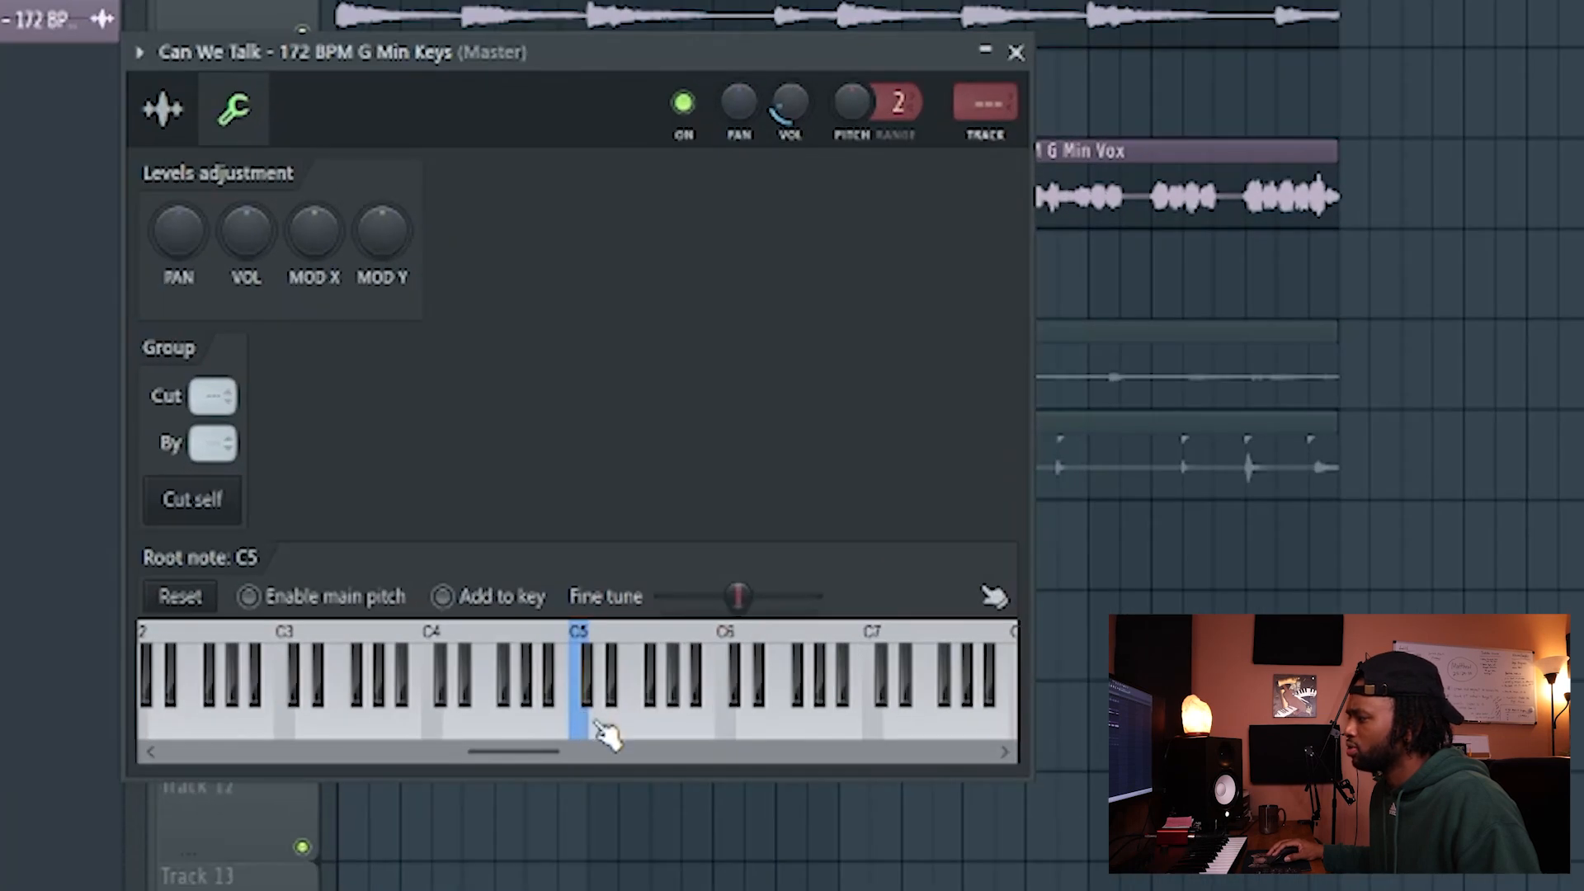
click(1015, 51)
scroll(895, 429, up, 1)
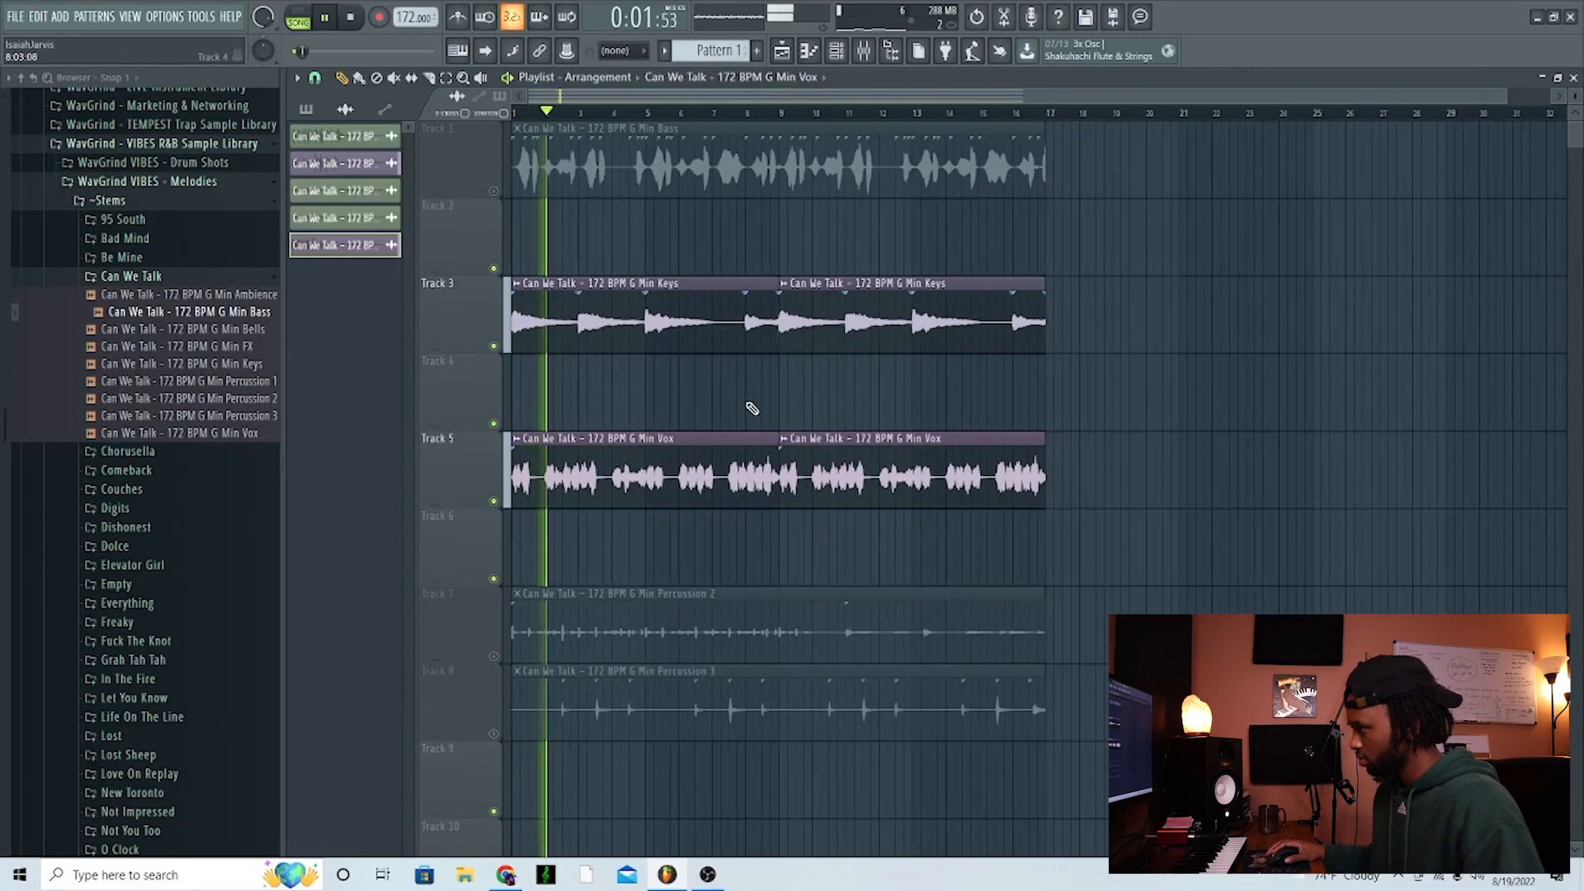
click(1137, 387)
right_click(1137, 387)
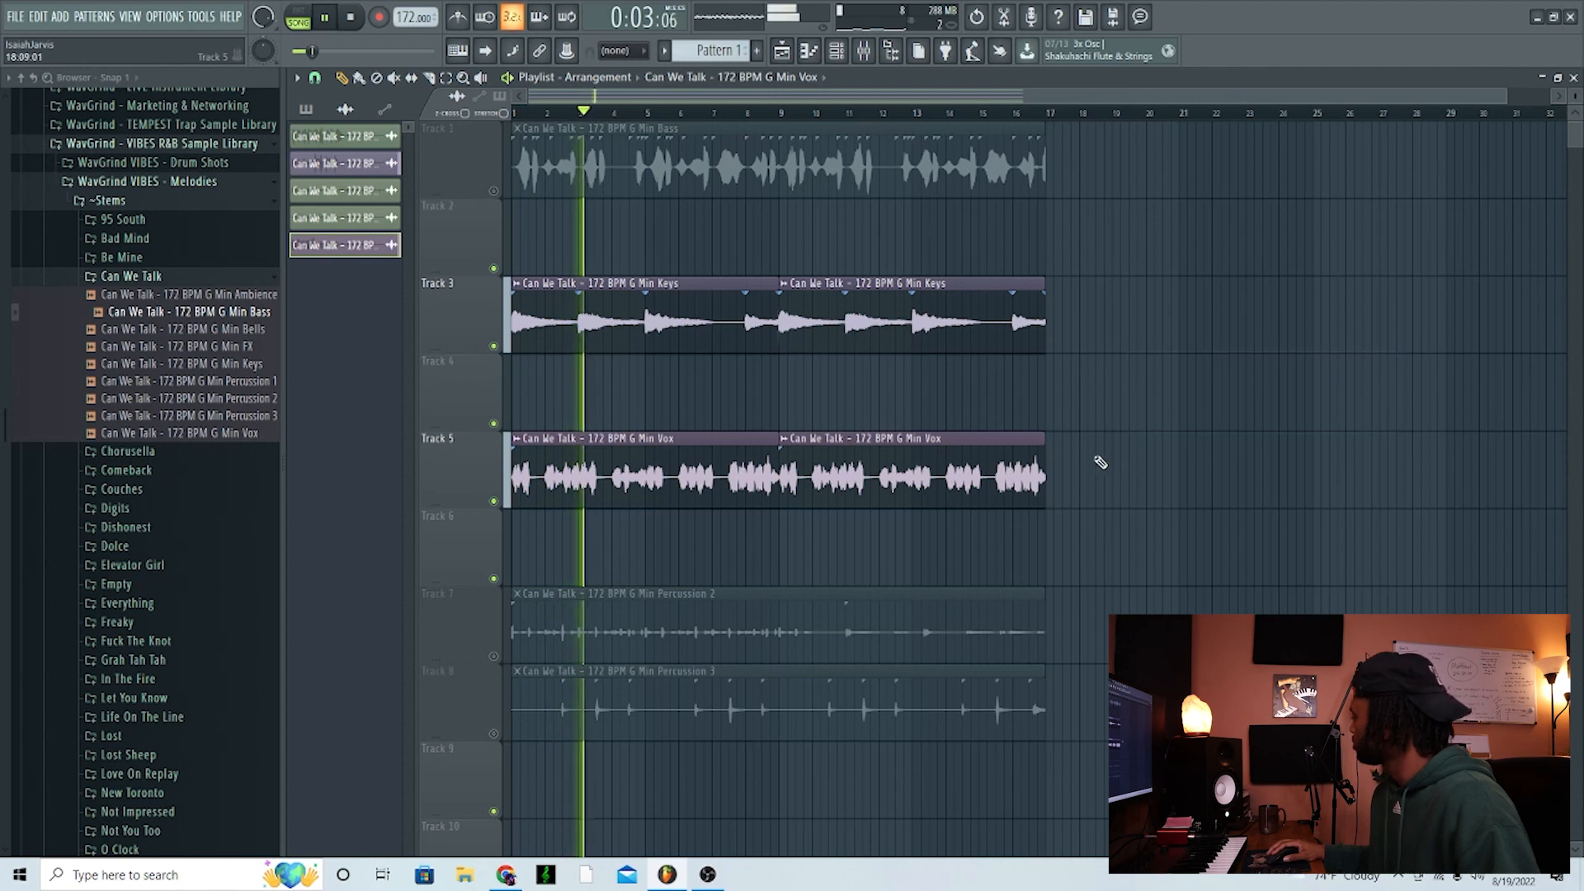
scroll(792, 481, down, 1)
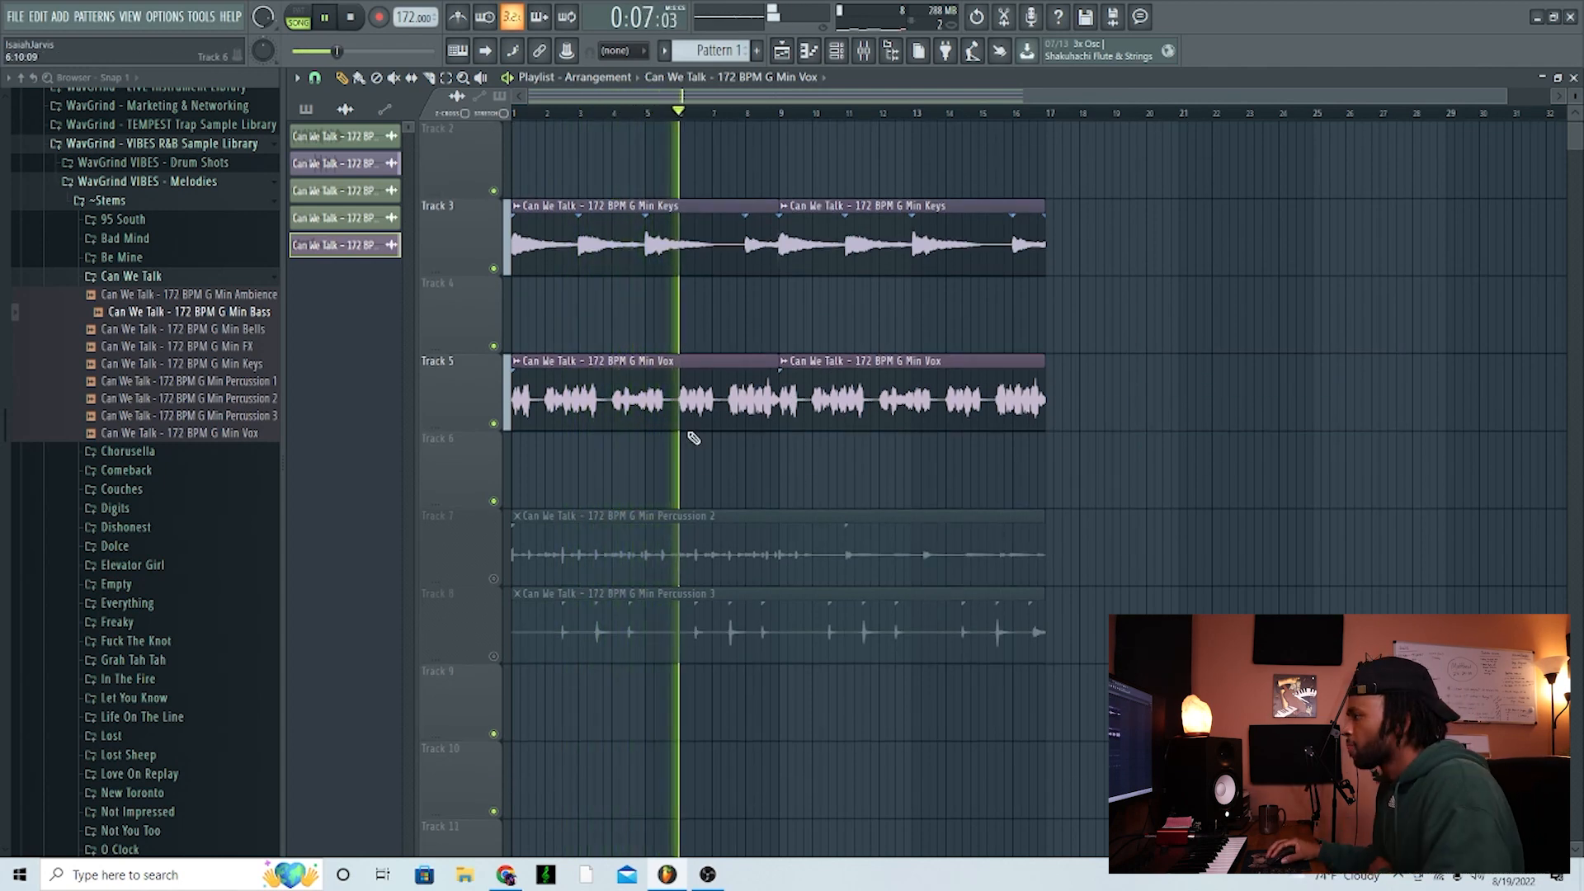
double_click(667, 217)
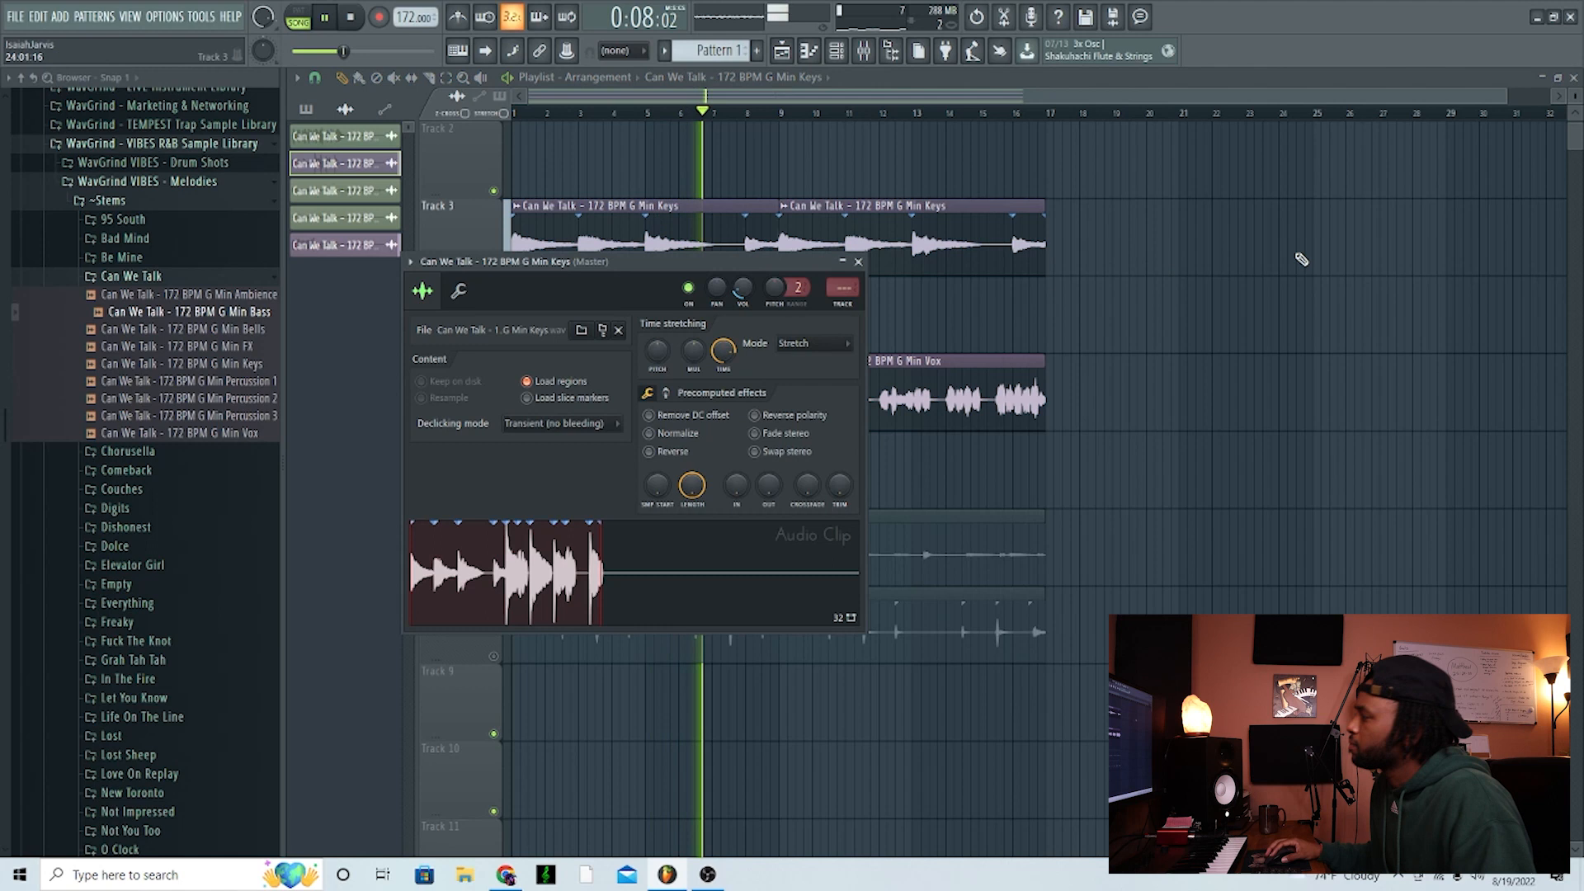
click(848, 283)
click(1347, 240)
right_click(1346, 241)
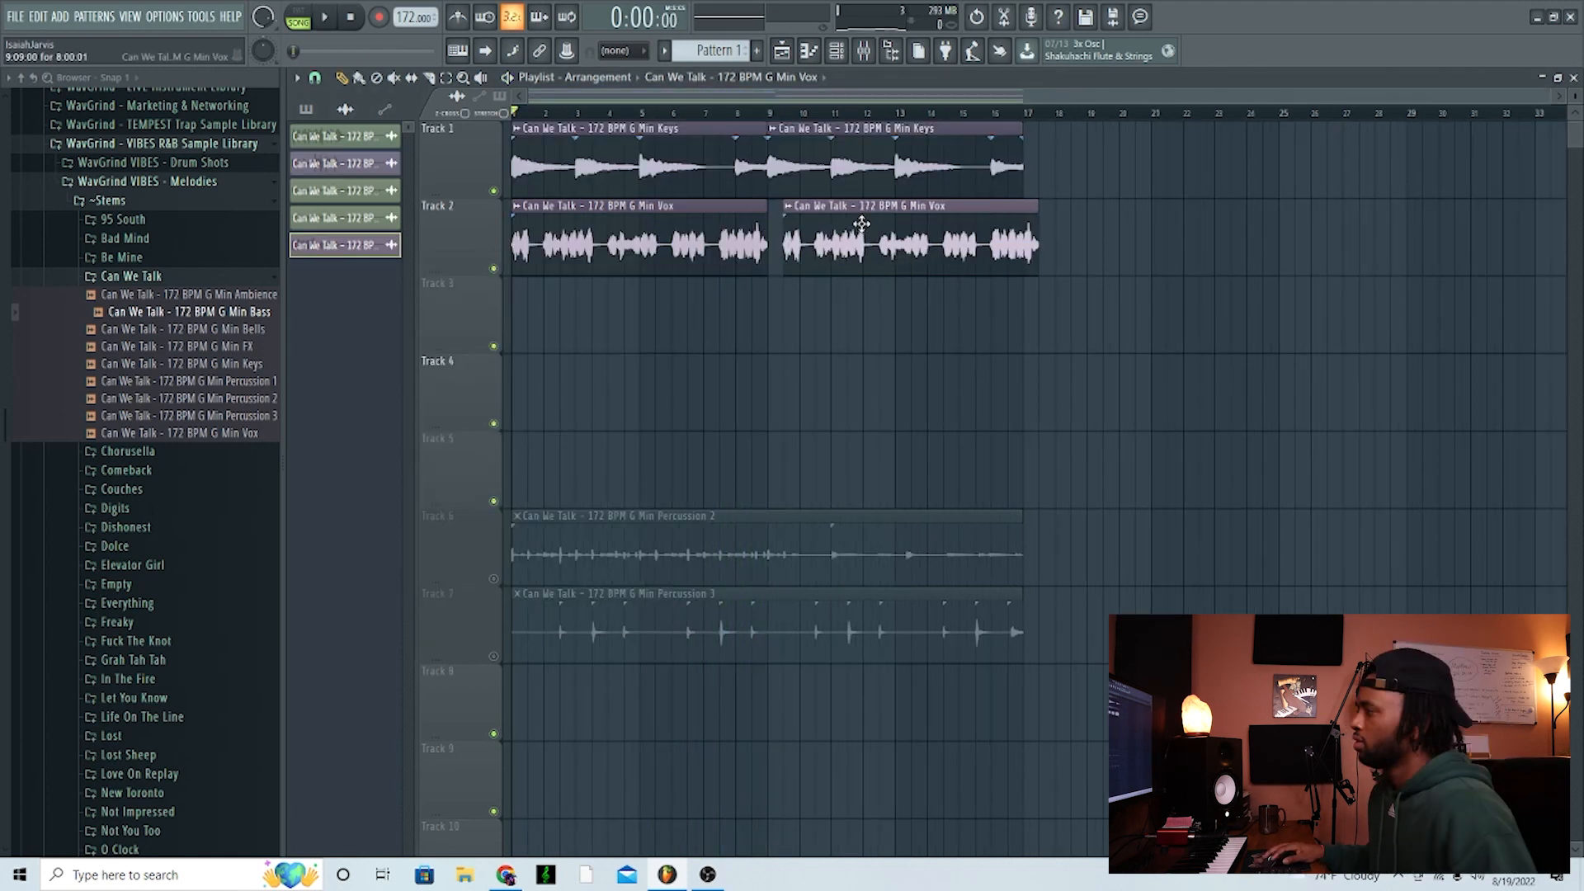
Move the second Vox clip on track 2 back to bar 9 so it directly follows the first
drag(862, 224, 845, 224)
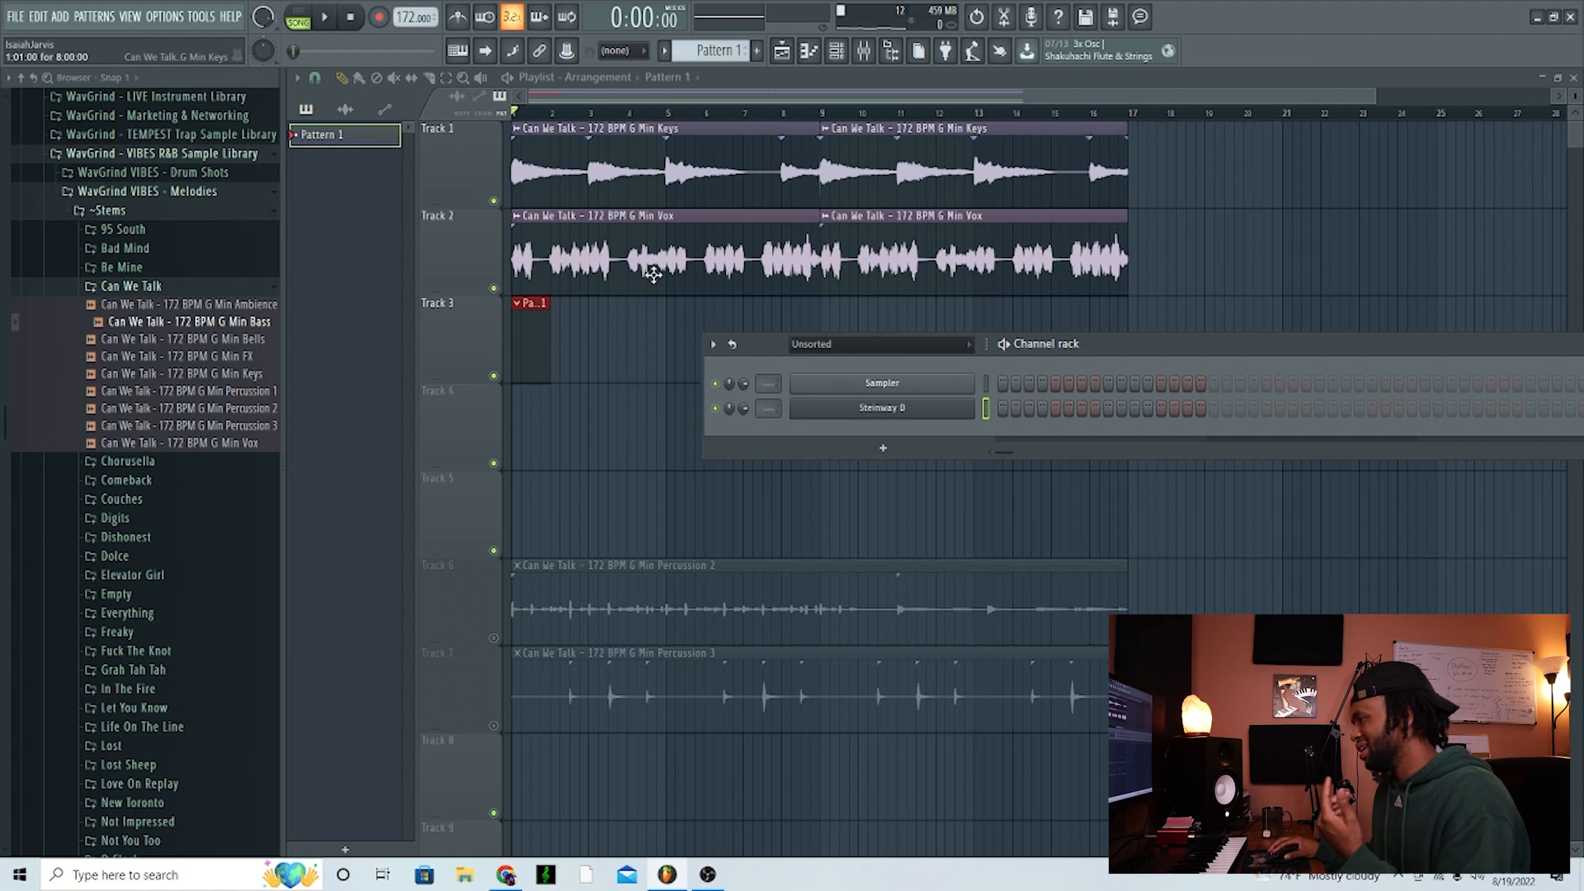
Set the root note of the Steinway D channel to E5, and reopen its channel settings
click(845, 410)
drag(647, 201, 607, 190)
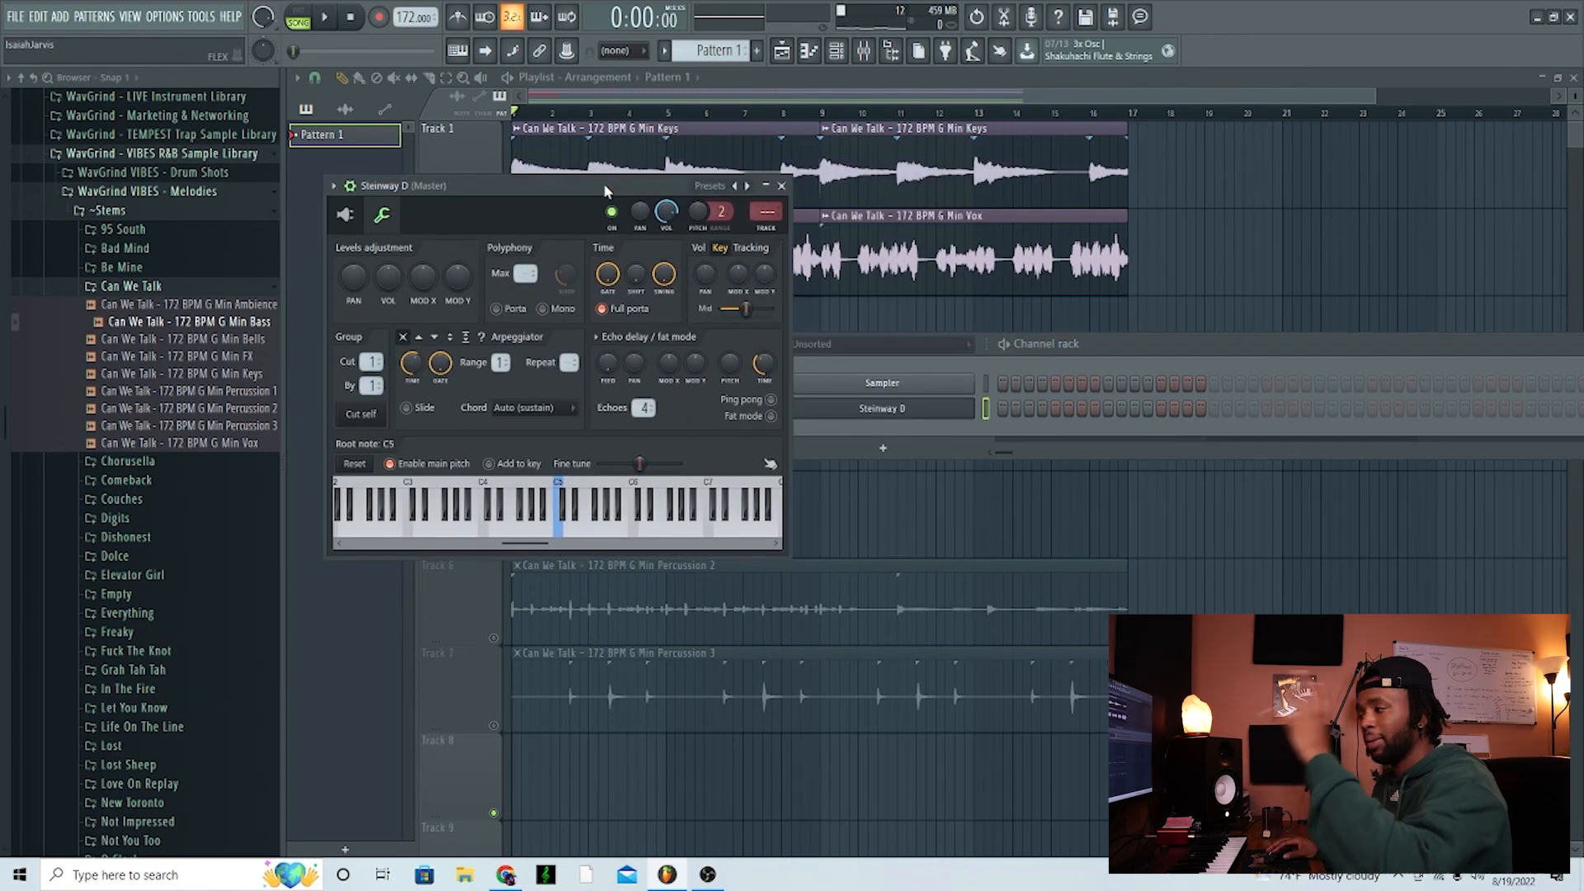
right_click(580, 535)
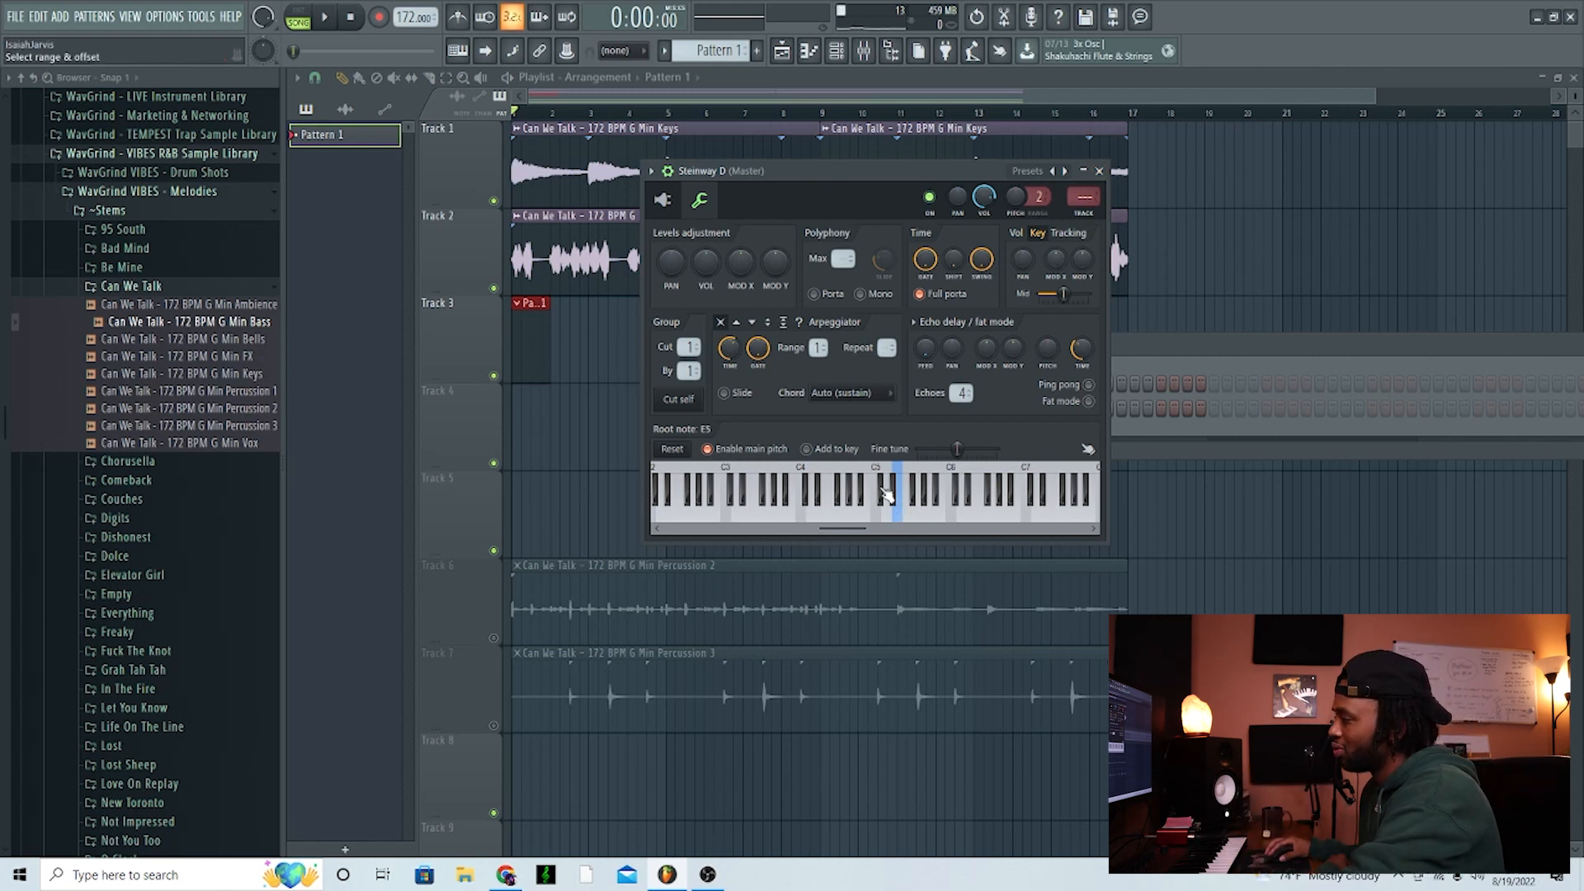
drag(782, 174, 724, 174)
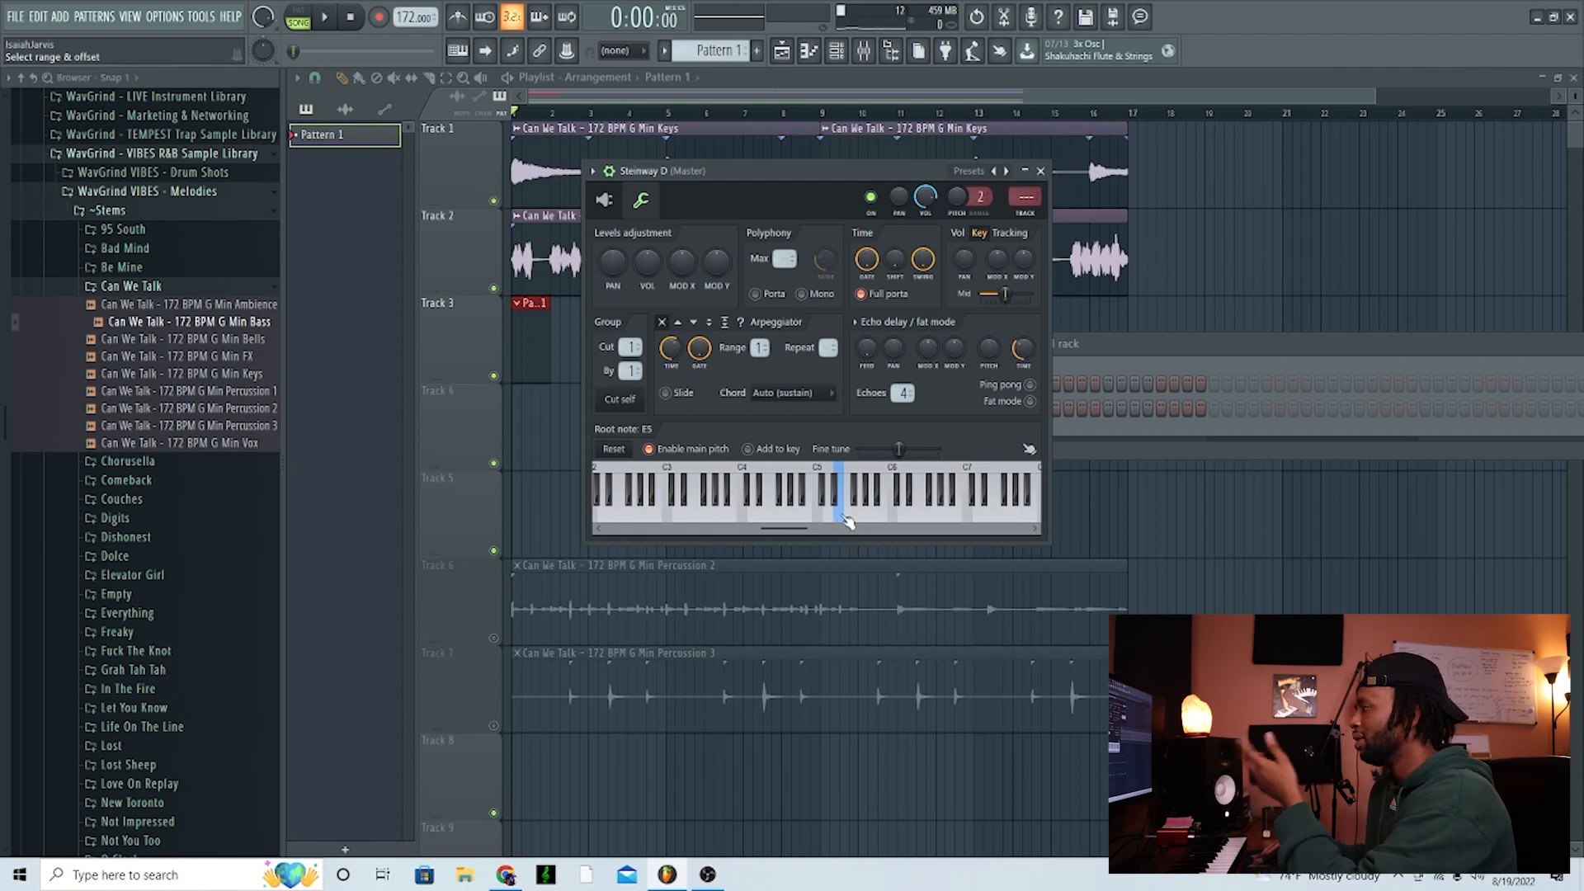
click(1041, 172)
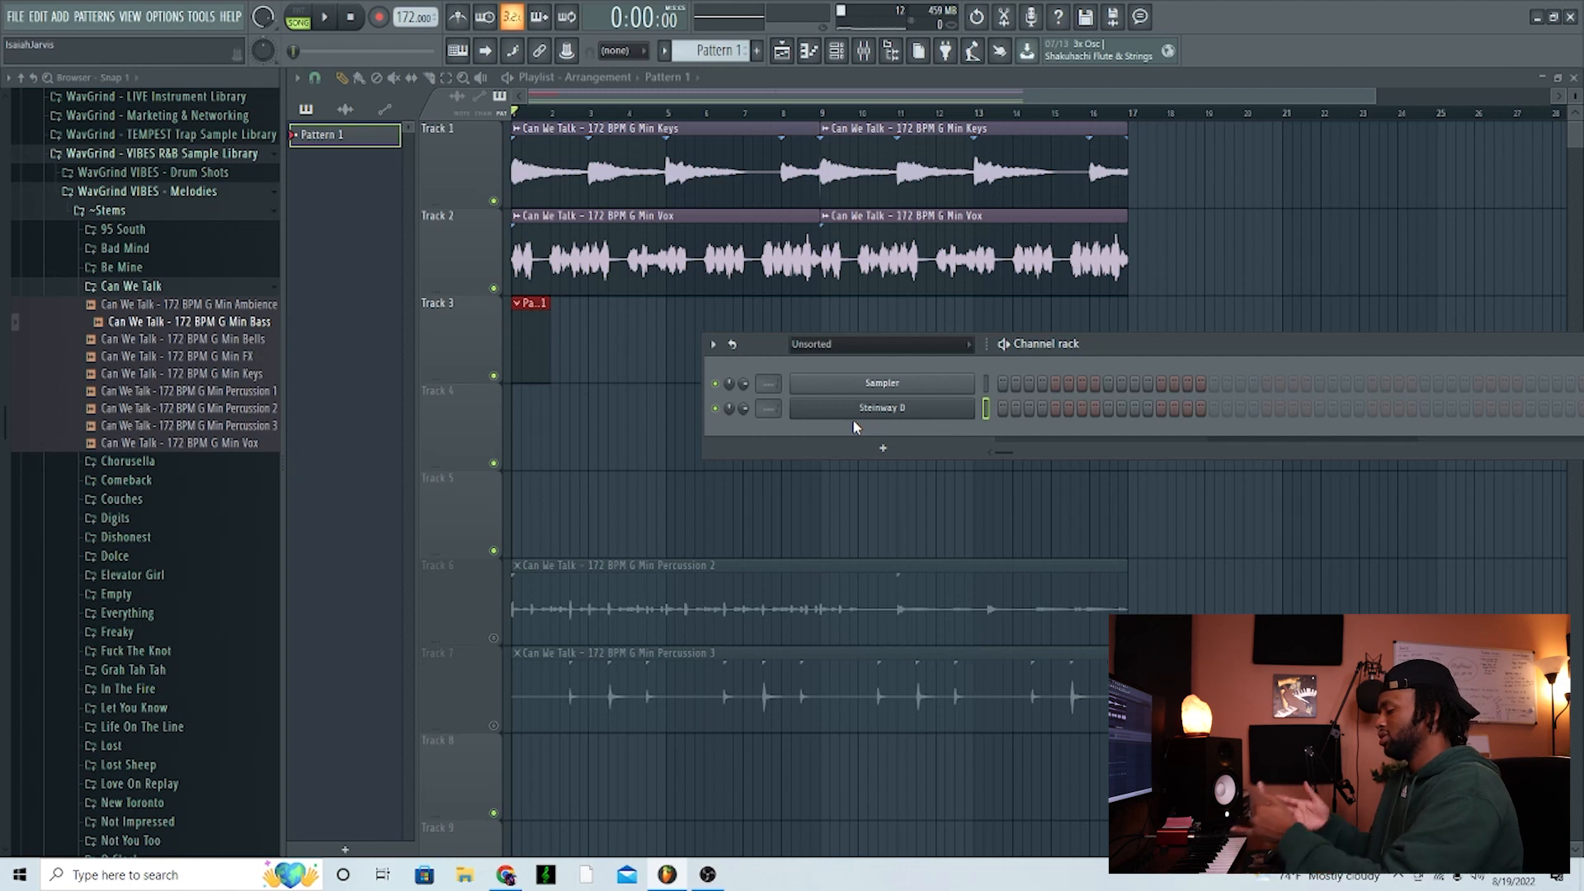
click(875, 411)
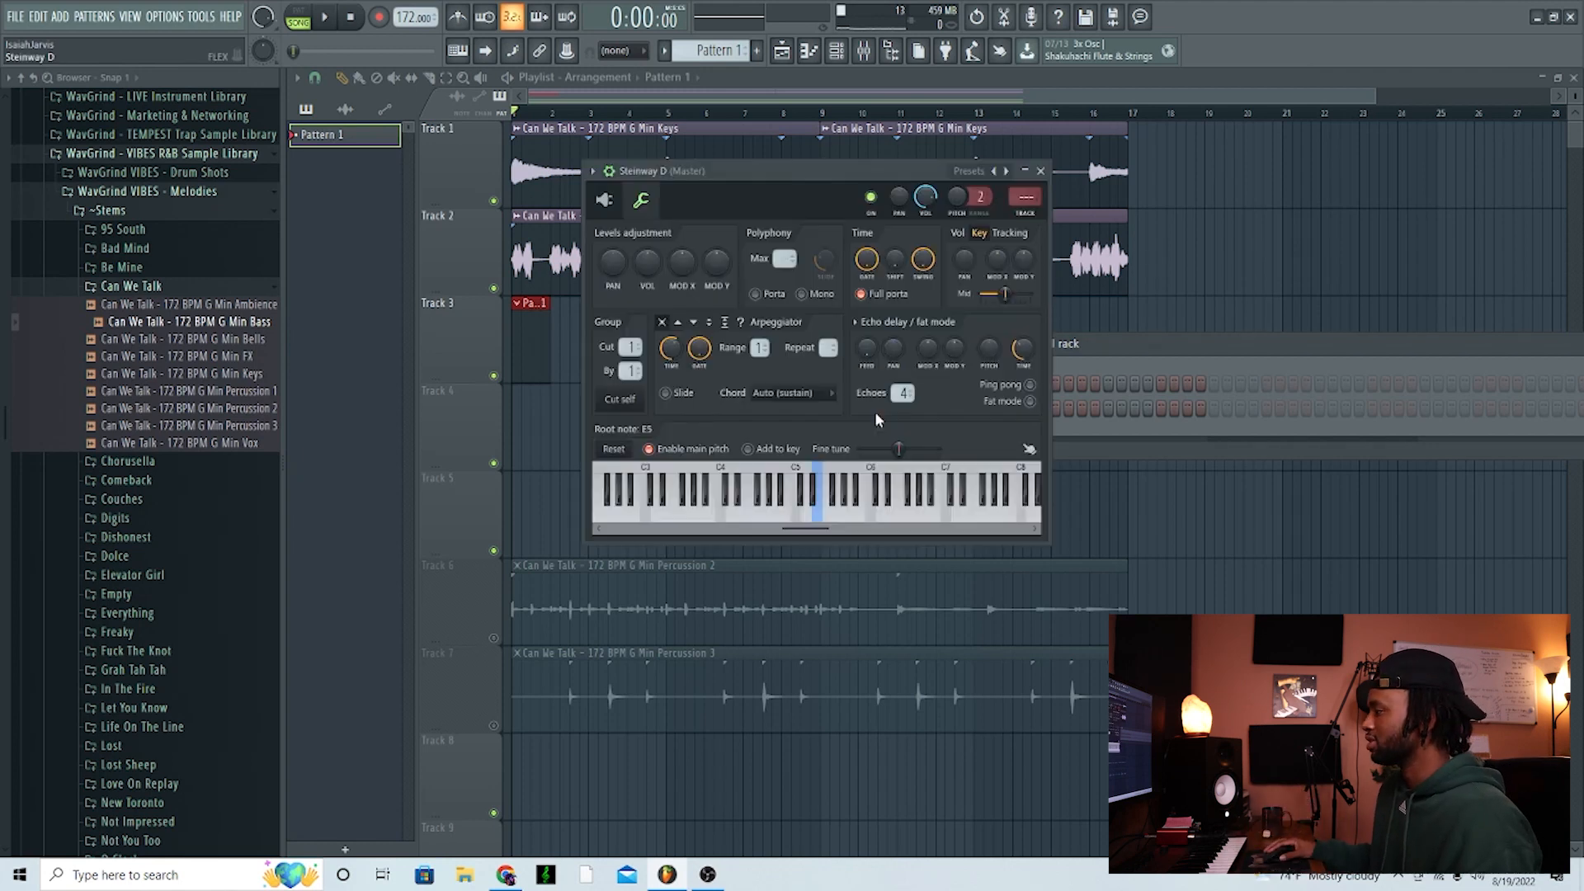
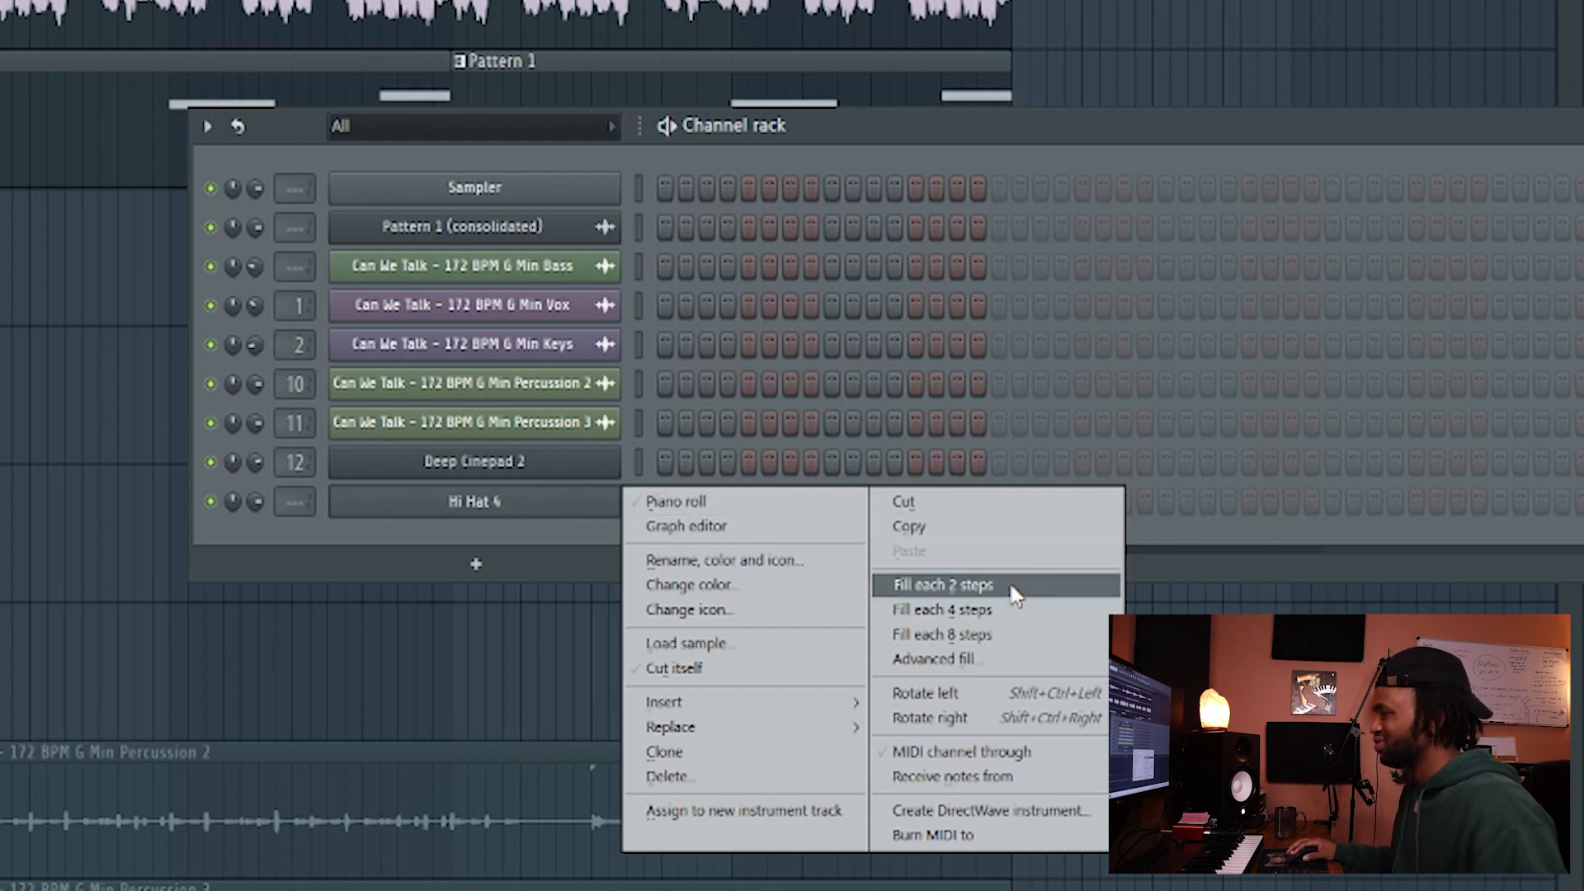
Fill the Hi Hat 4 channel on every second step and extend the hits across four bars in the piano roll
click(942, 584)
double_click(548, 431)
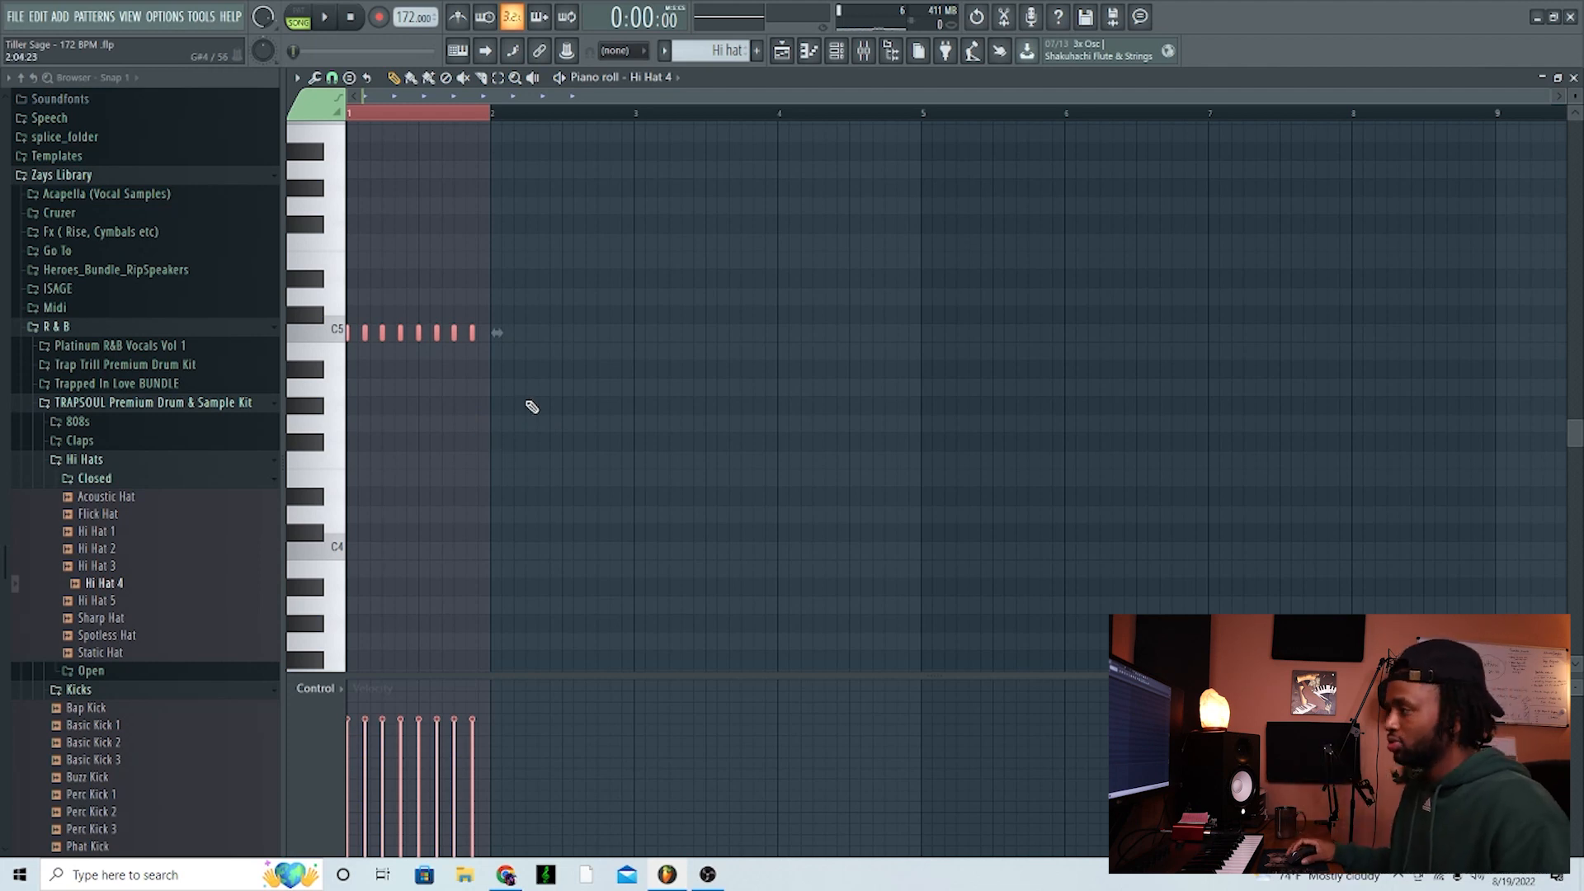
scroll(524, 409, up, 3)
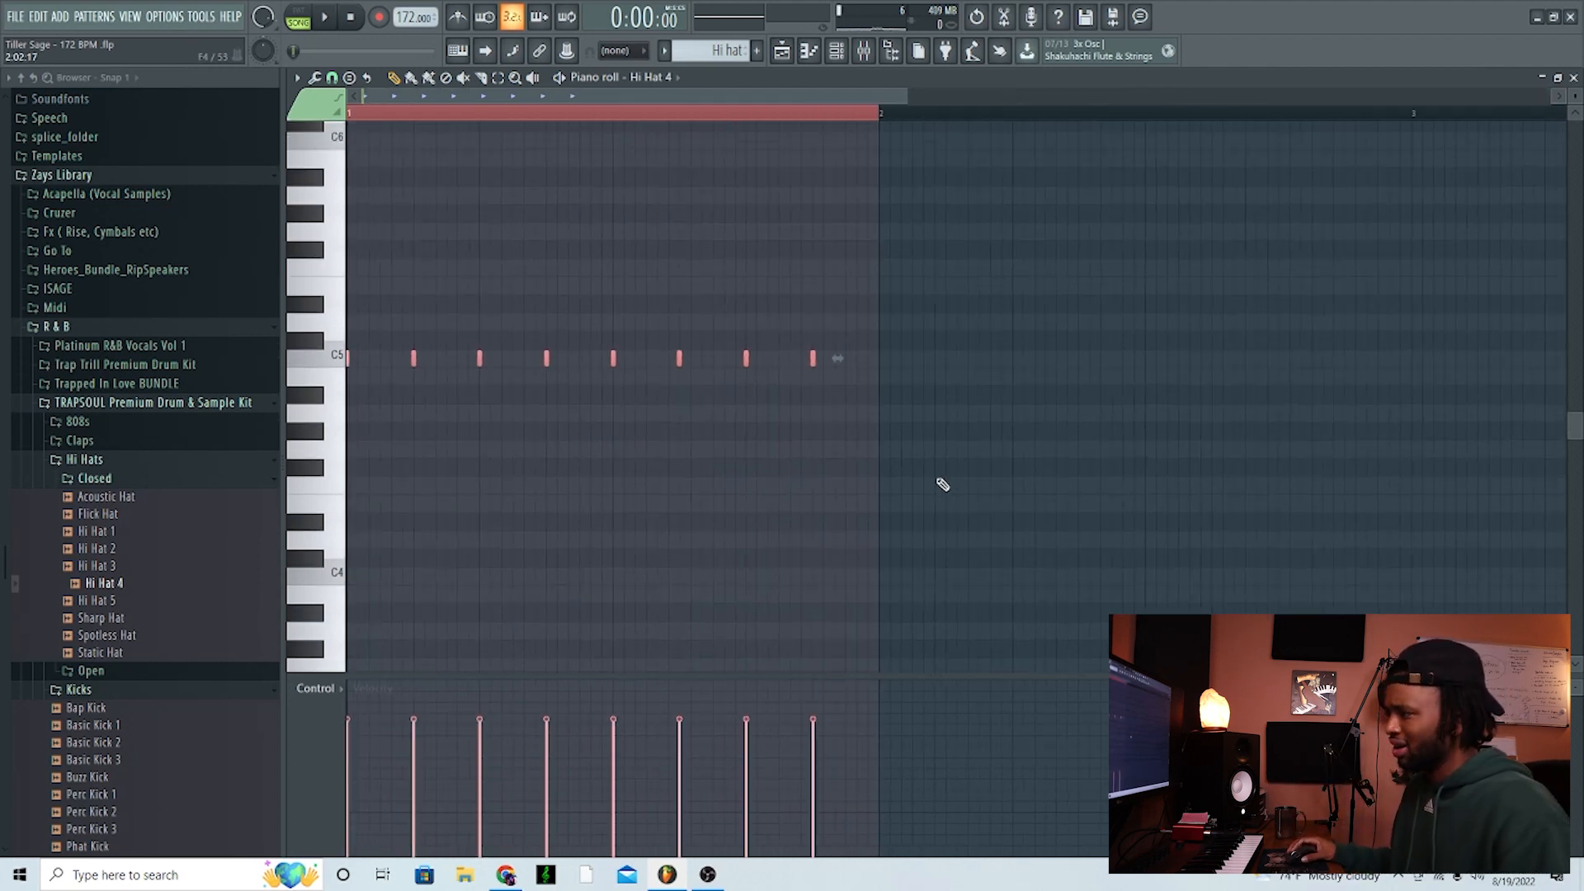
click(705, 411)
right_click(689, 417)
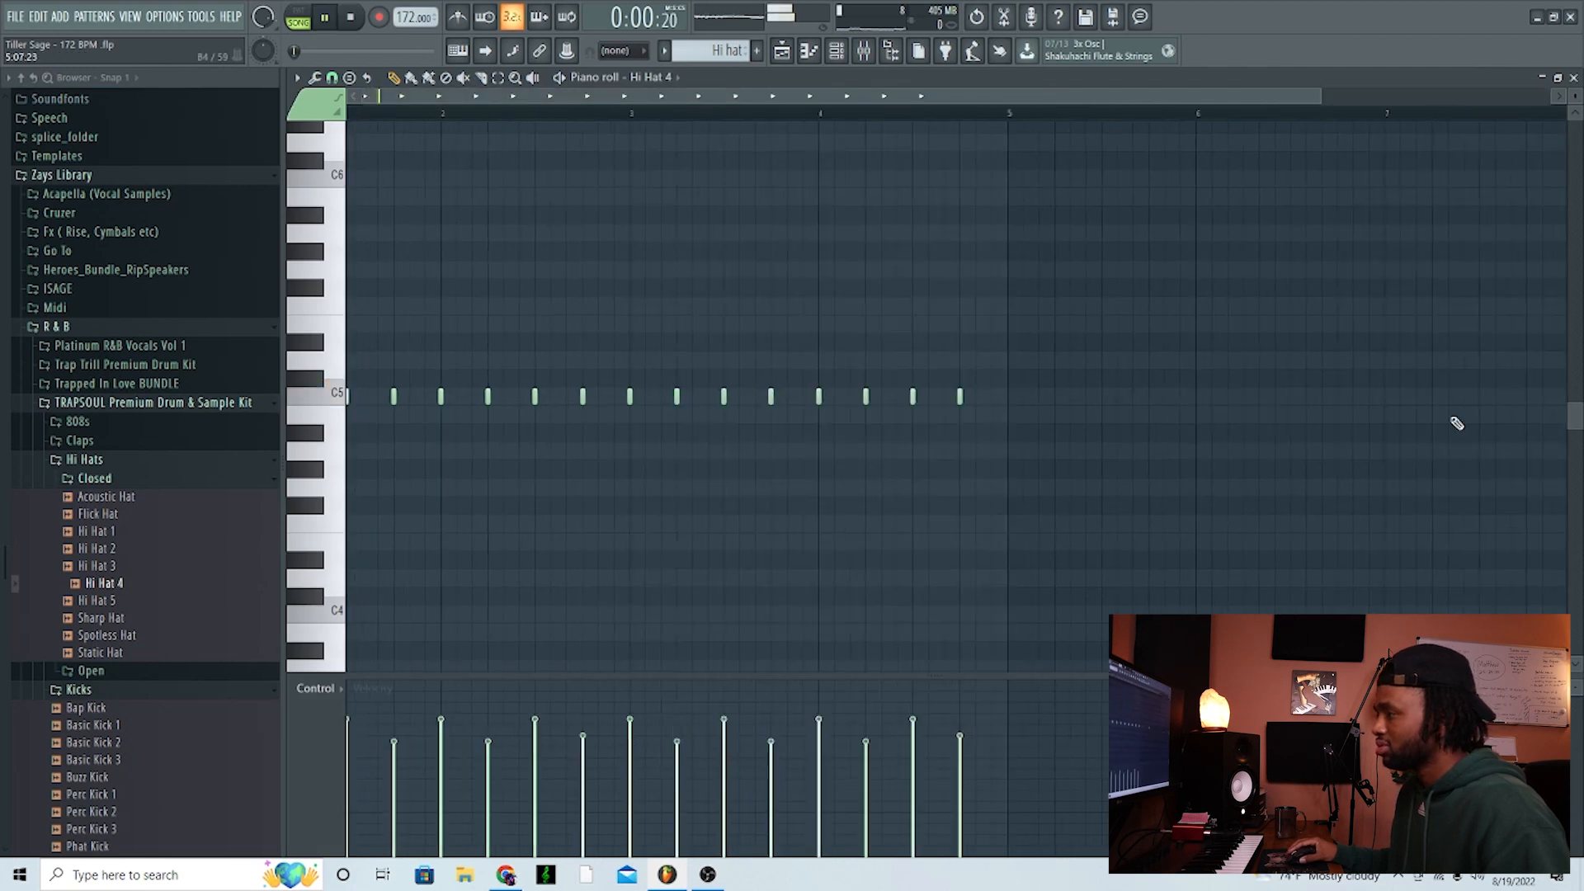
Stop playback and delete all notes of the Hi Hat 4 channel
key(space)
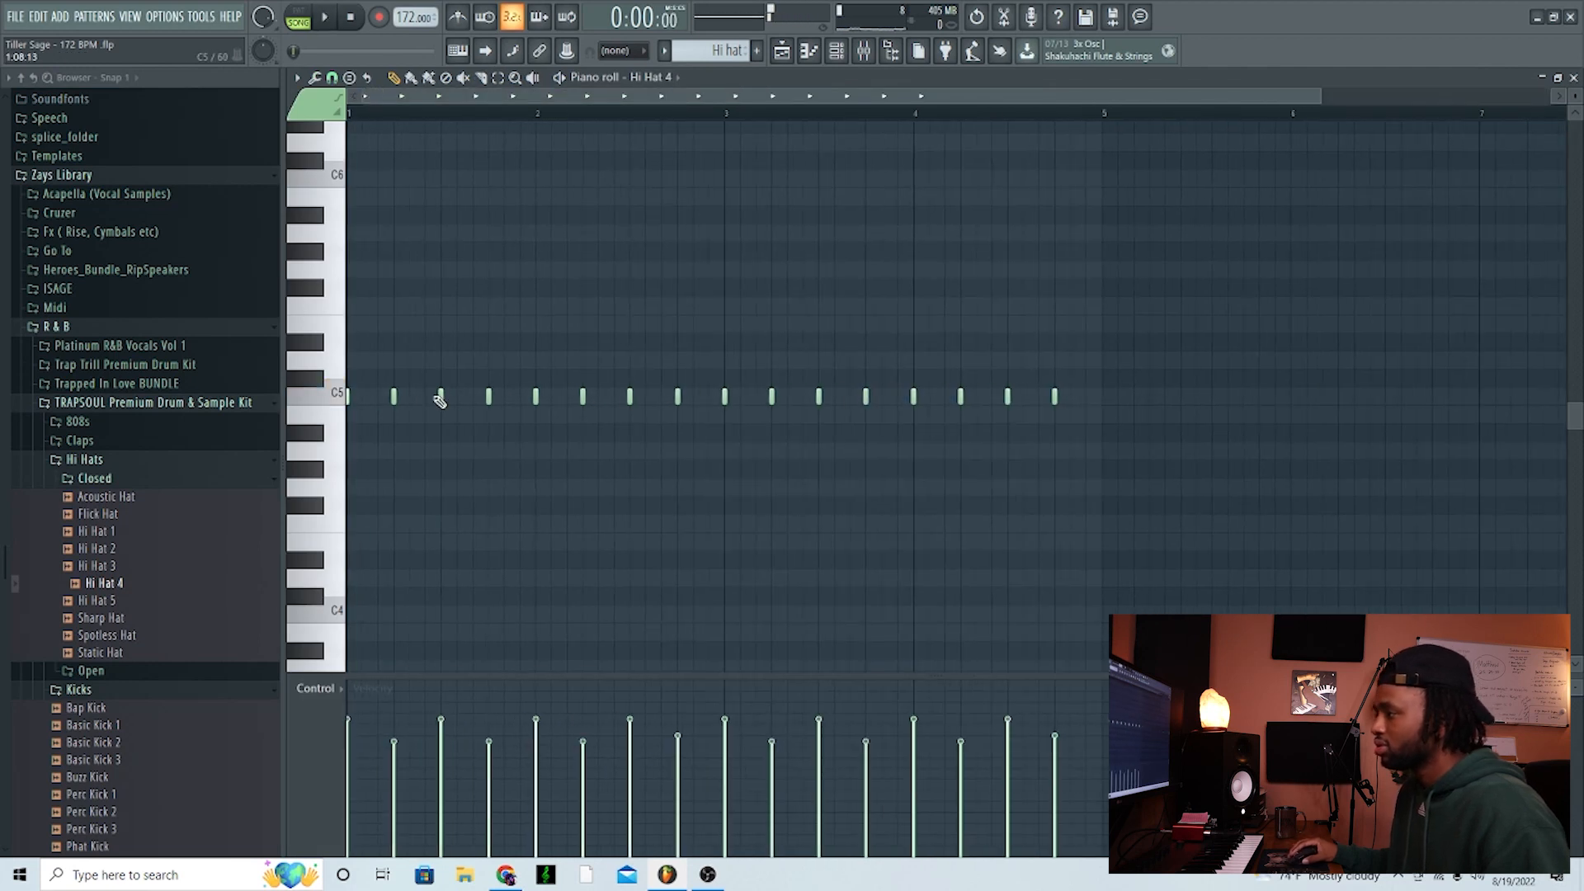
right_click(582, 401)
key(space)
key(ctrl+a)
key(Delete)
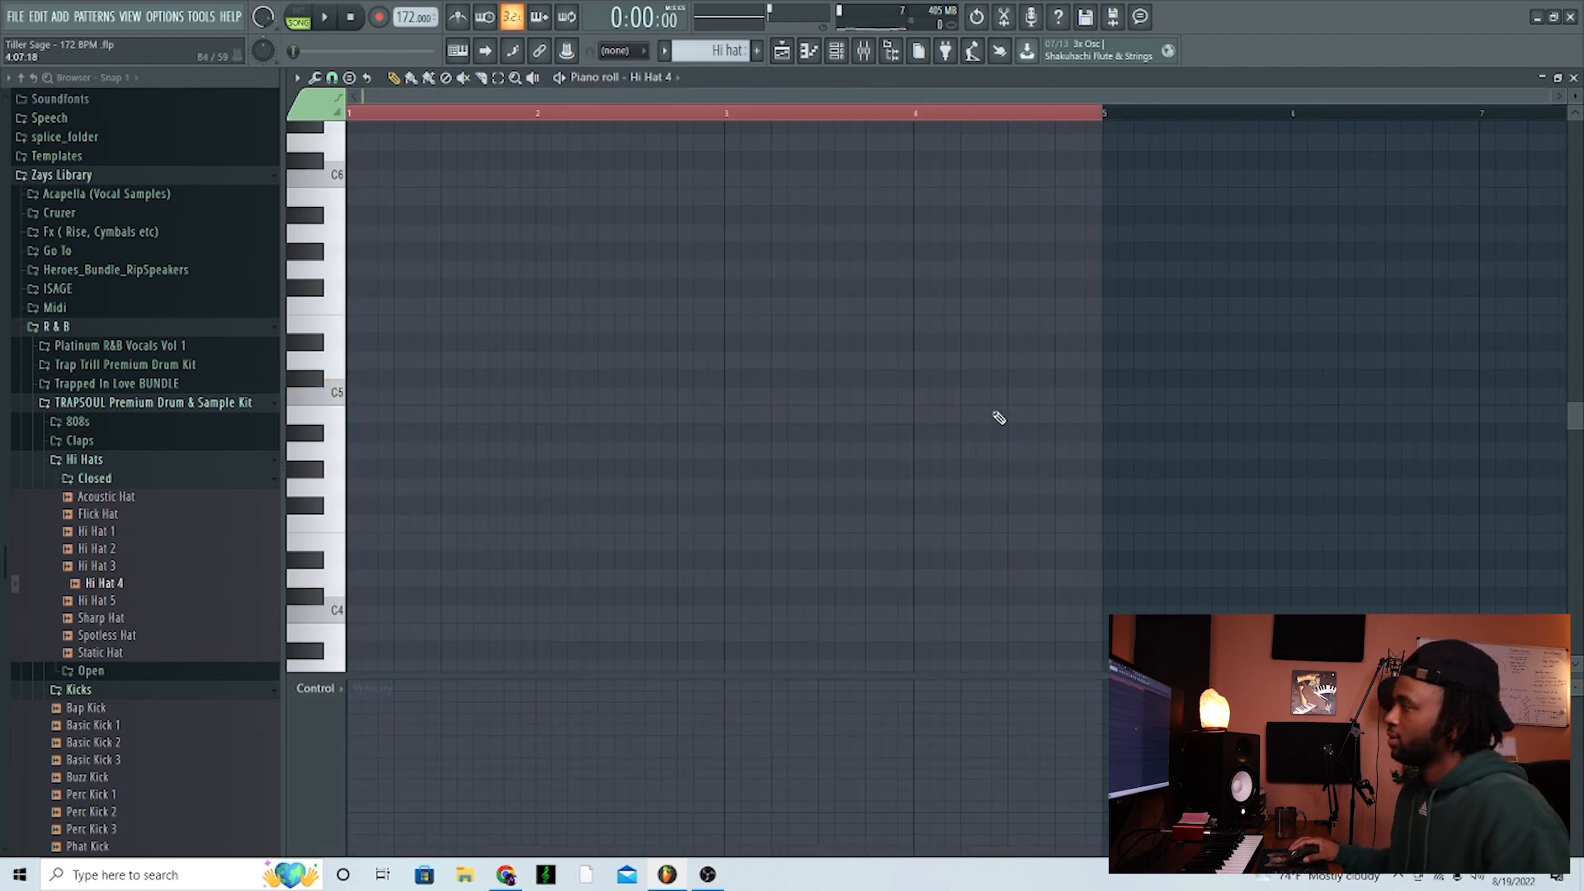
Fill the Hi Hat 4 channel on every eighth step and lower the velocity of the second hit in bar 1
click(836, 52)
right_click(969, 581)
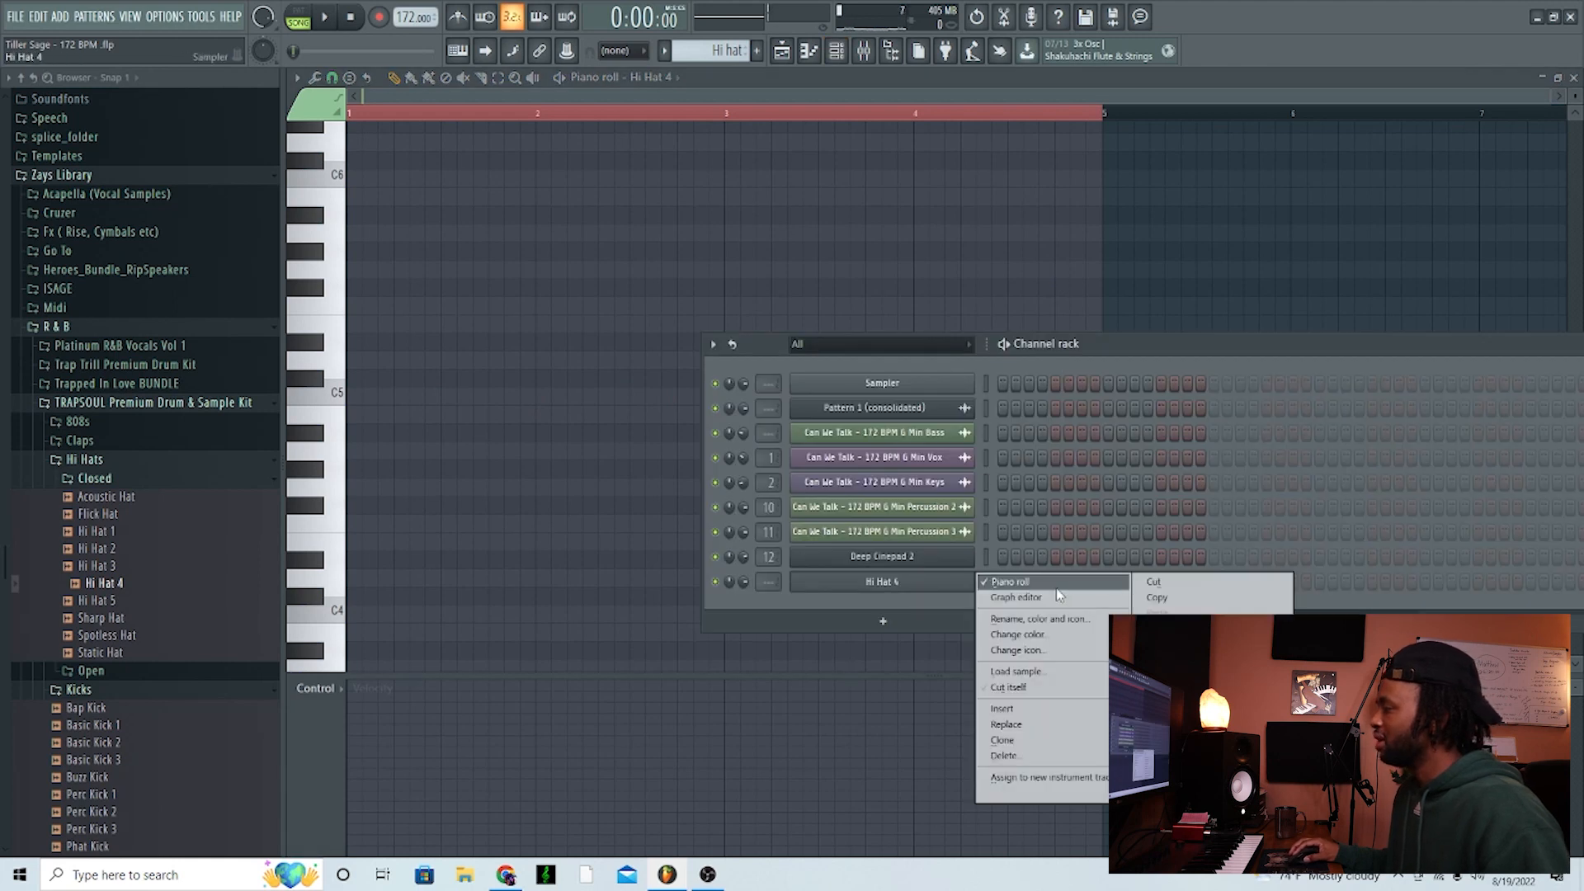
click(1180, 666)
click(604, 417)
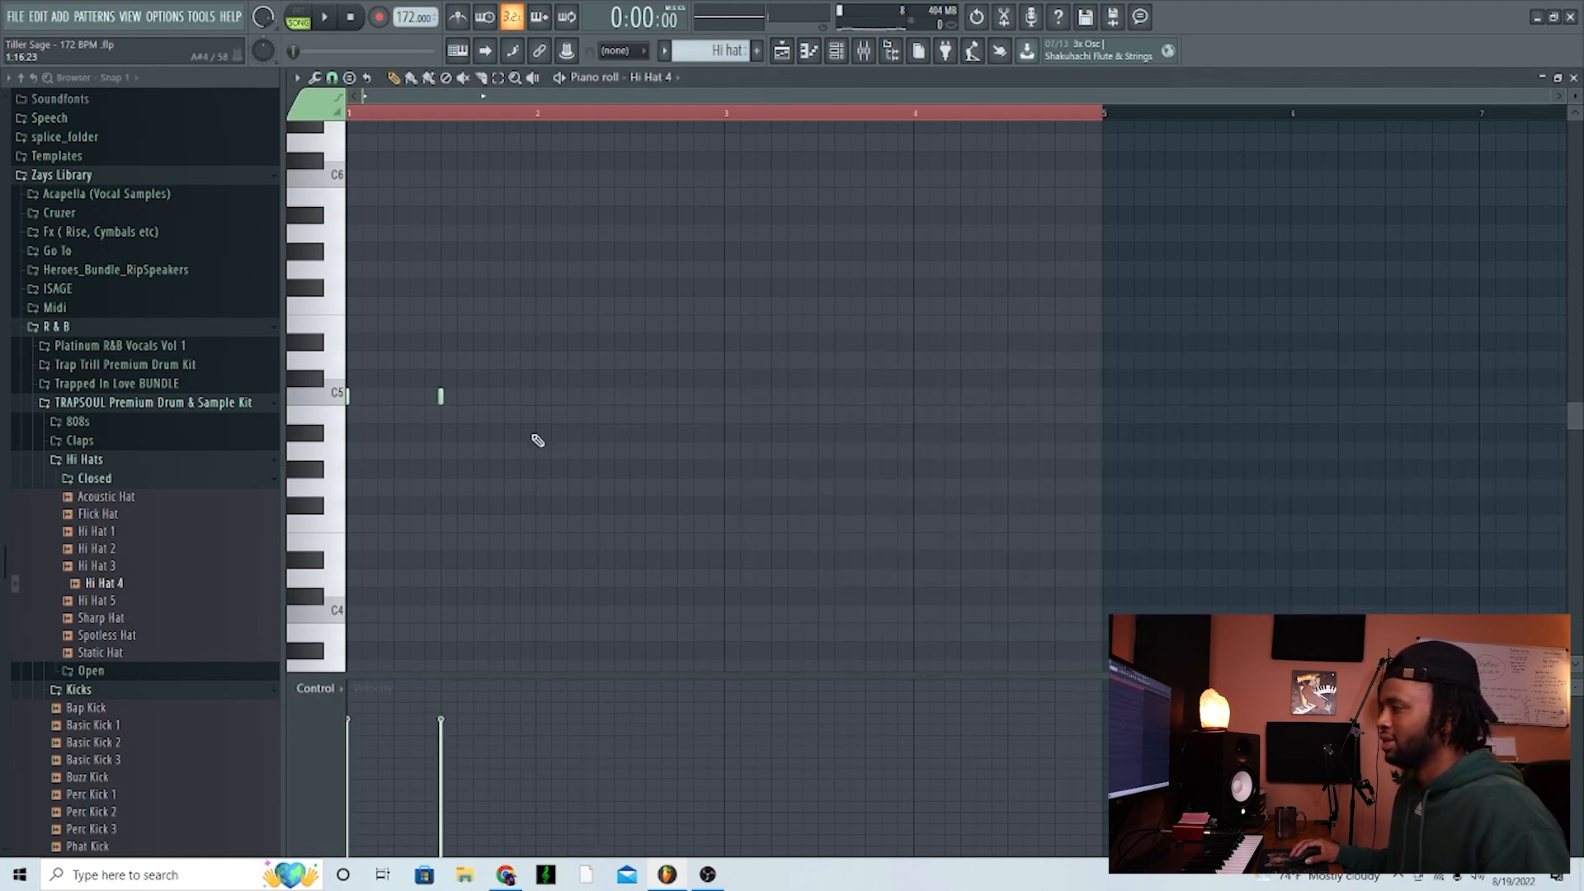
key(ctrl+a)
click(553, 303)
right_click(553, 304)
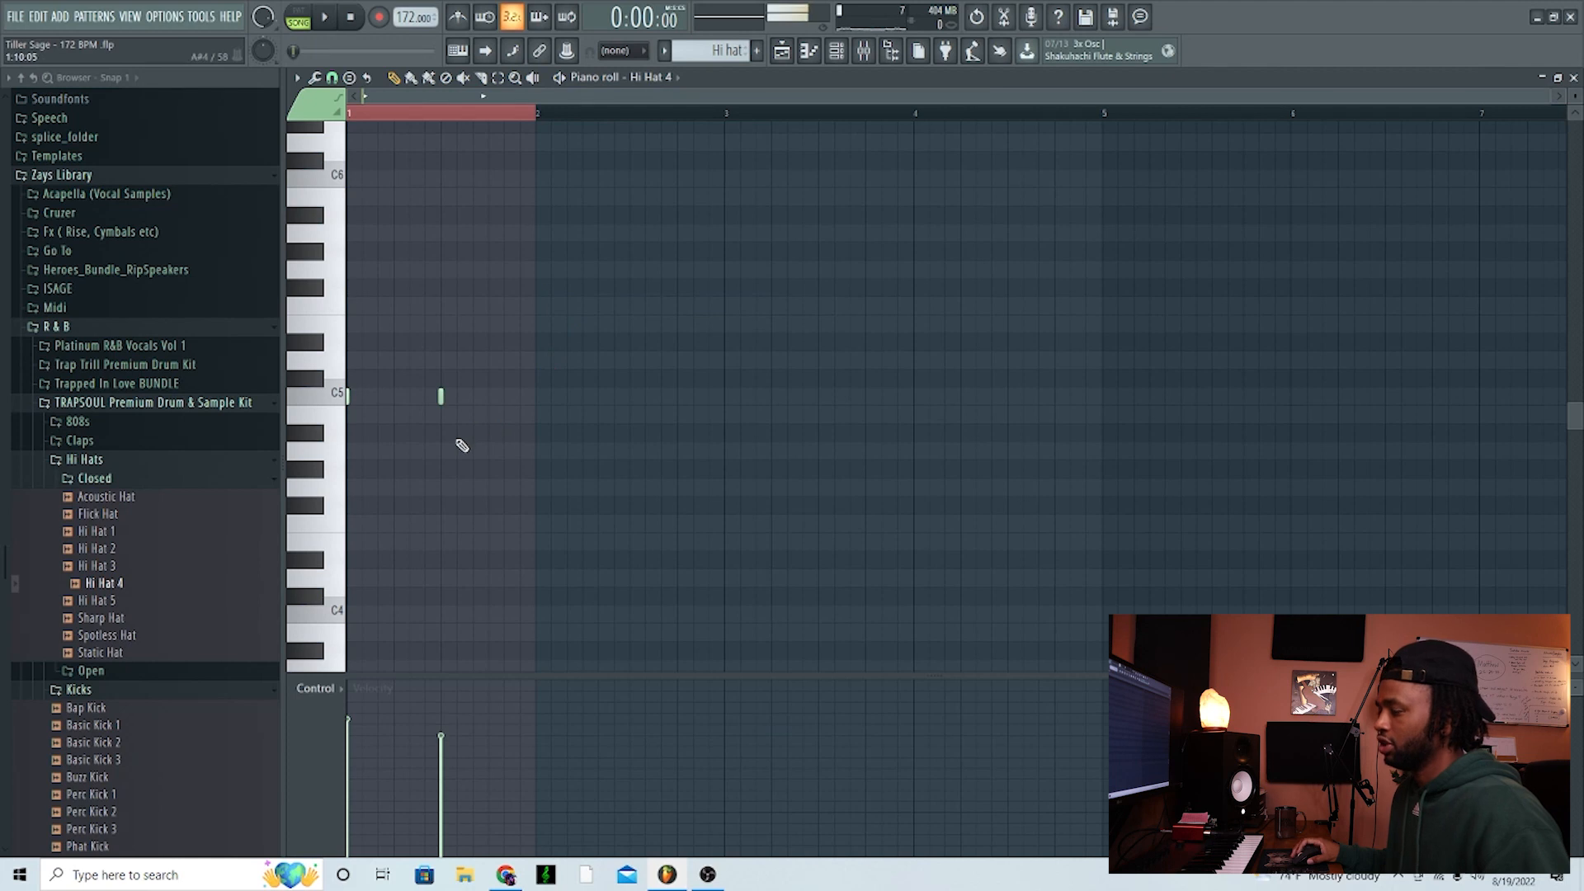
Duplicate the one-bar Hi Hat 4 notes until they fill four bars
key(ctrl+b)
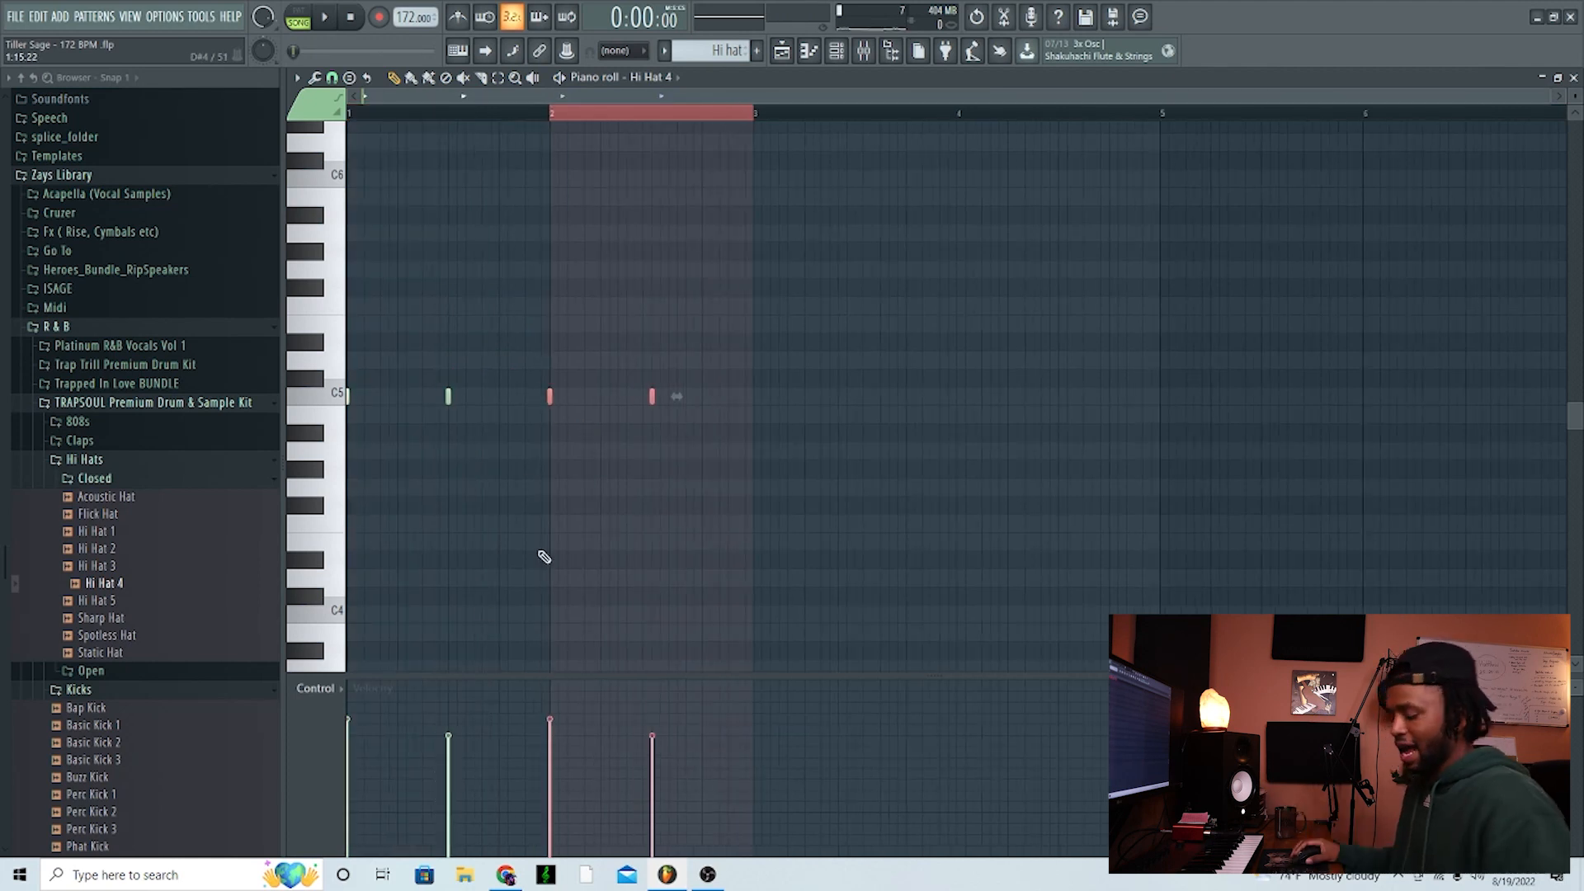
key(ctrl+a)
key(ctrl+b)
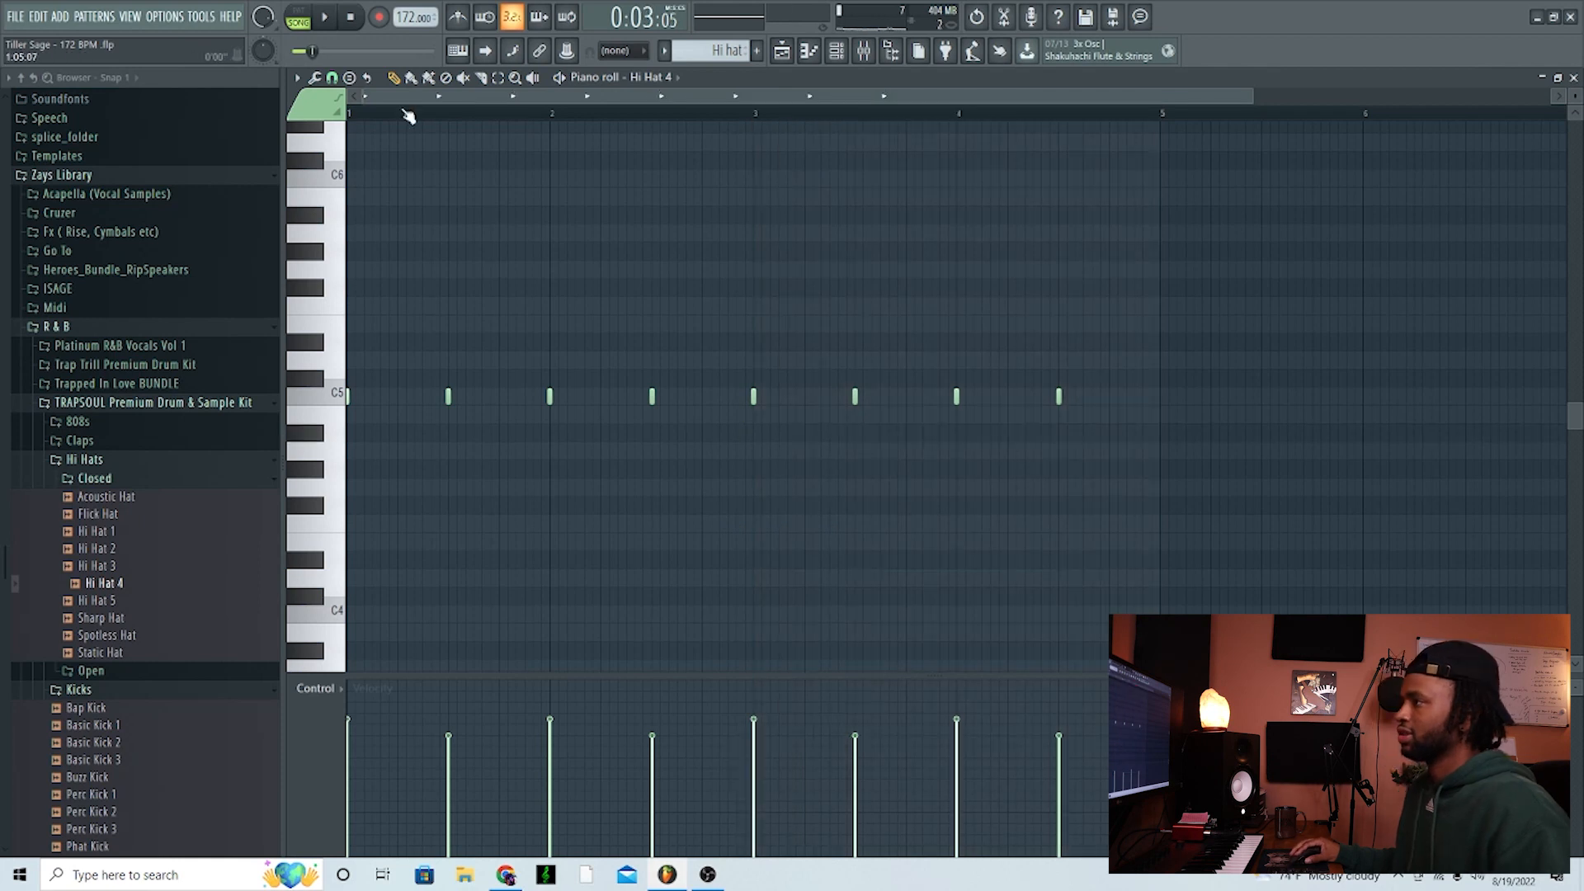
Place Hi hat pattern clips back to back on track 4 of the playlist to cover bars 1 to 16
key(F5)
click(707, 432)
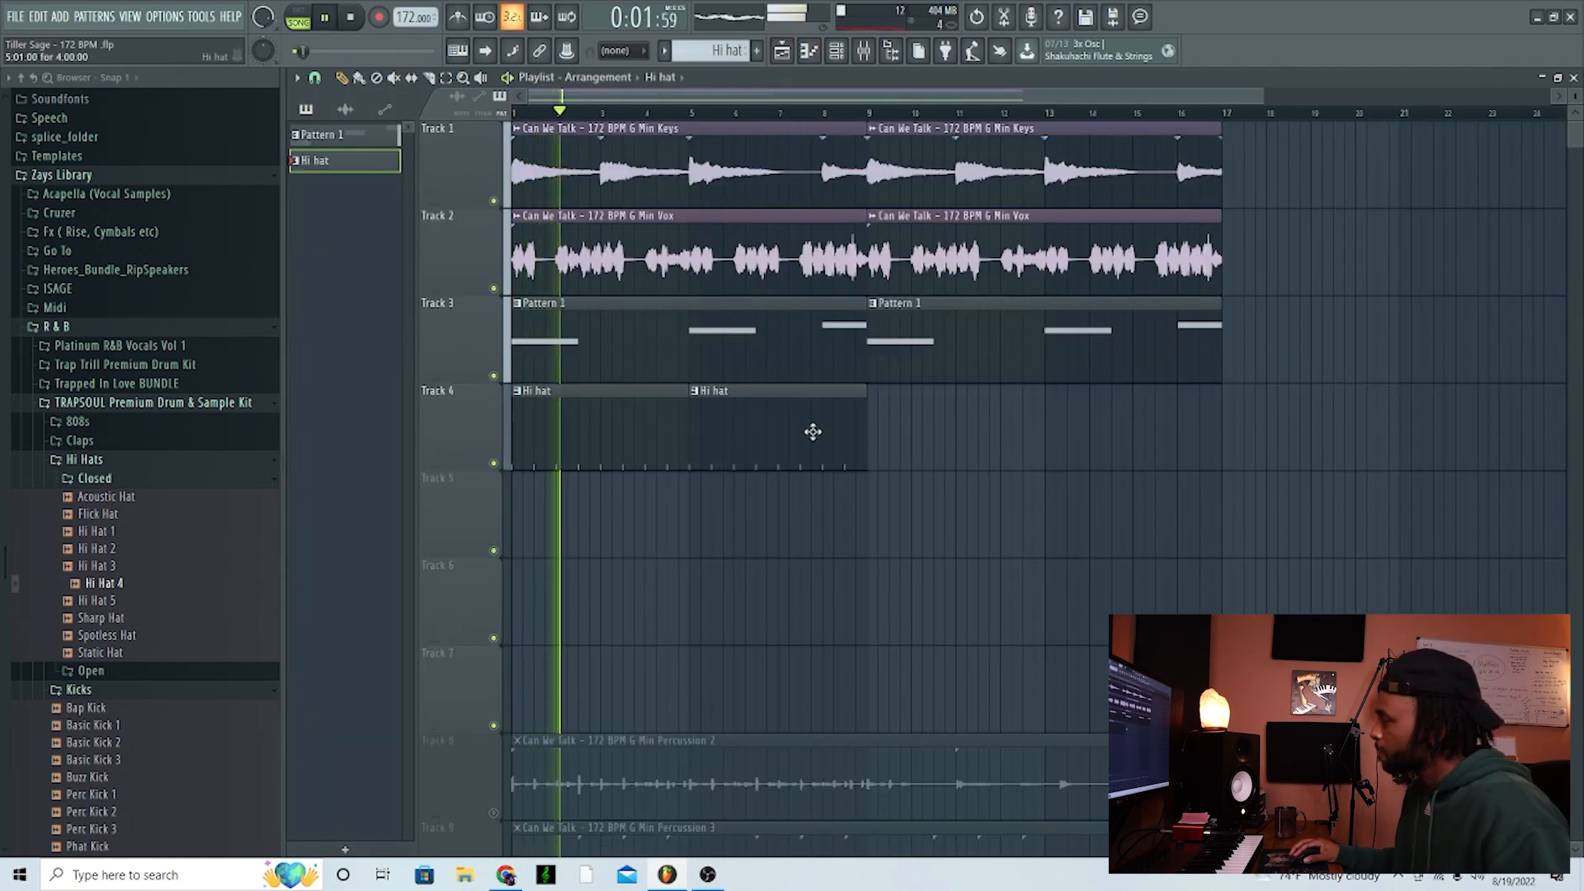
click(880, 432)
click(1047, 428)
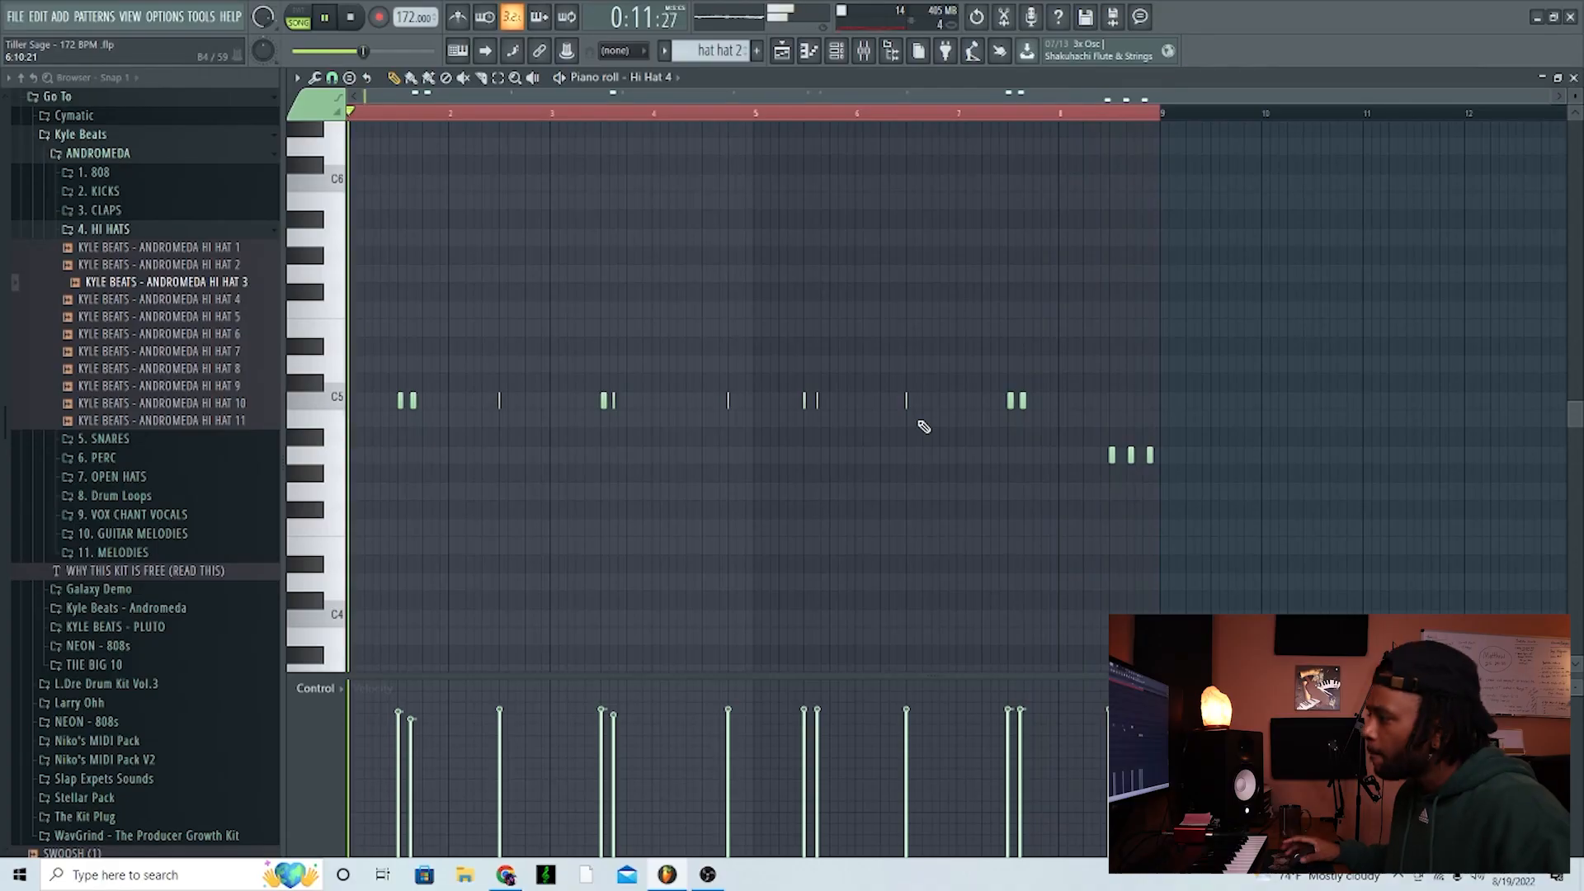
Select the last three notes of the hat hat 2 pattern in bar 8 and shift them down in pitch
click(496, 79)
drag(1059, 474, 1259, 457)
key(ctrl+a)
drag(1094, 427, 1250, 487)
key(Down)
key(Down)
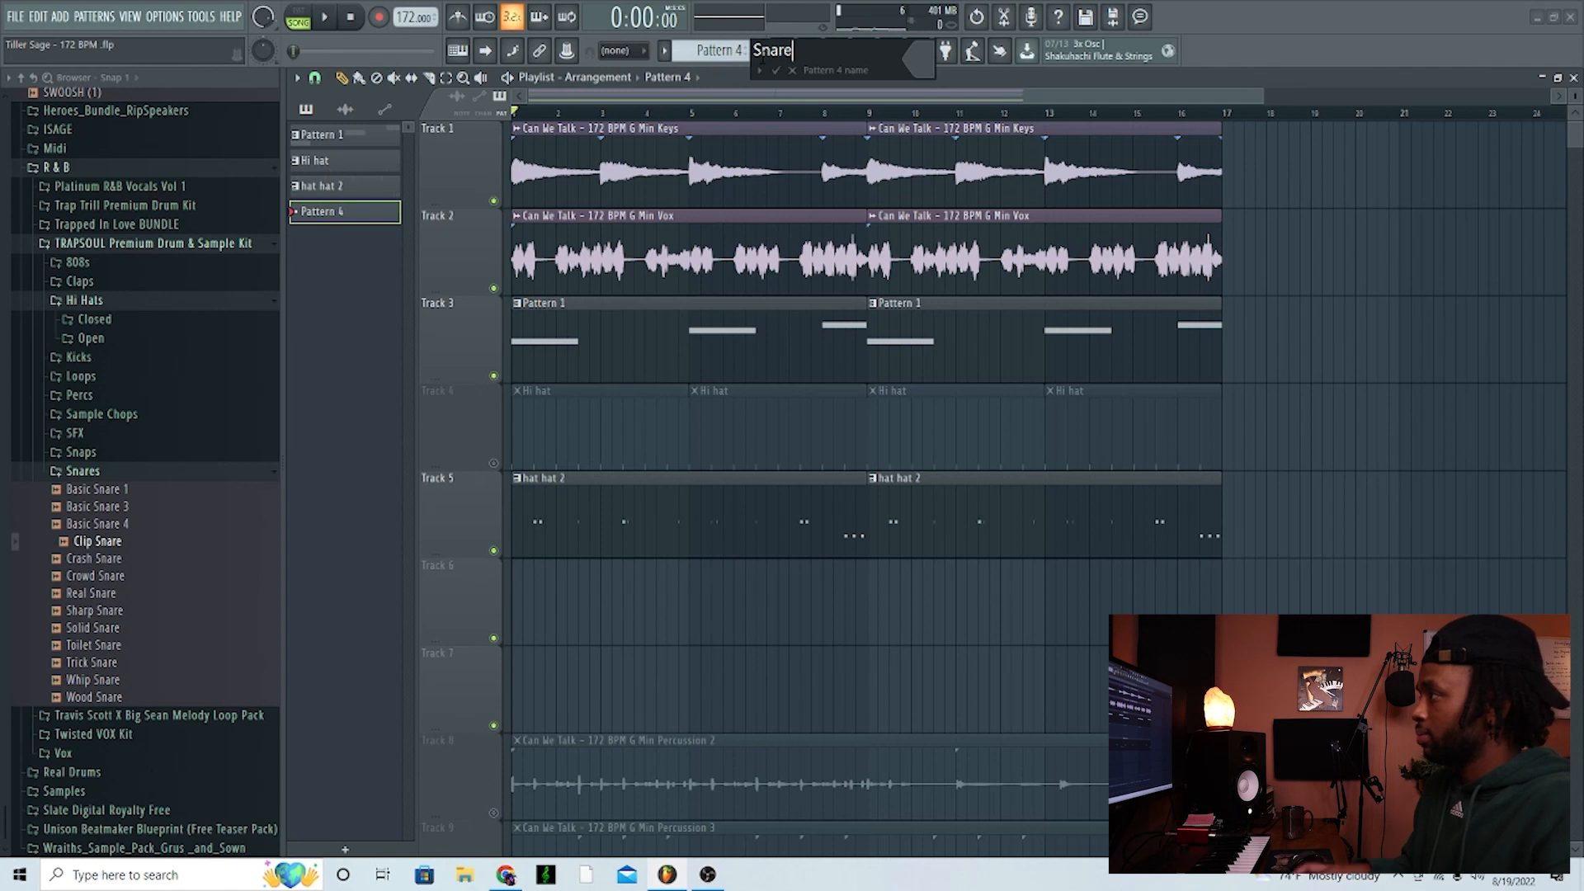
Name the new pattern Snare and, during playback, add Clip Snare hits at the start of bars 2 and 4
click(836, 52)
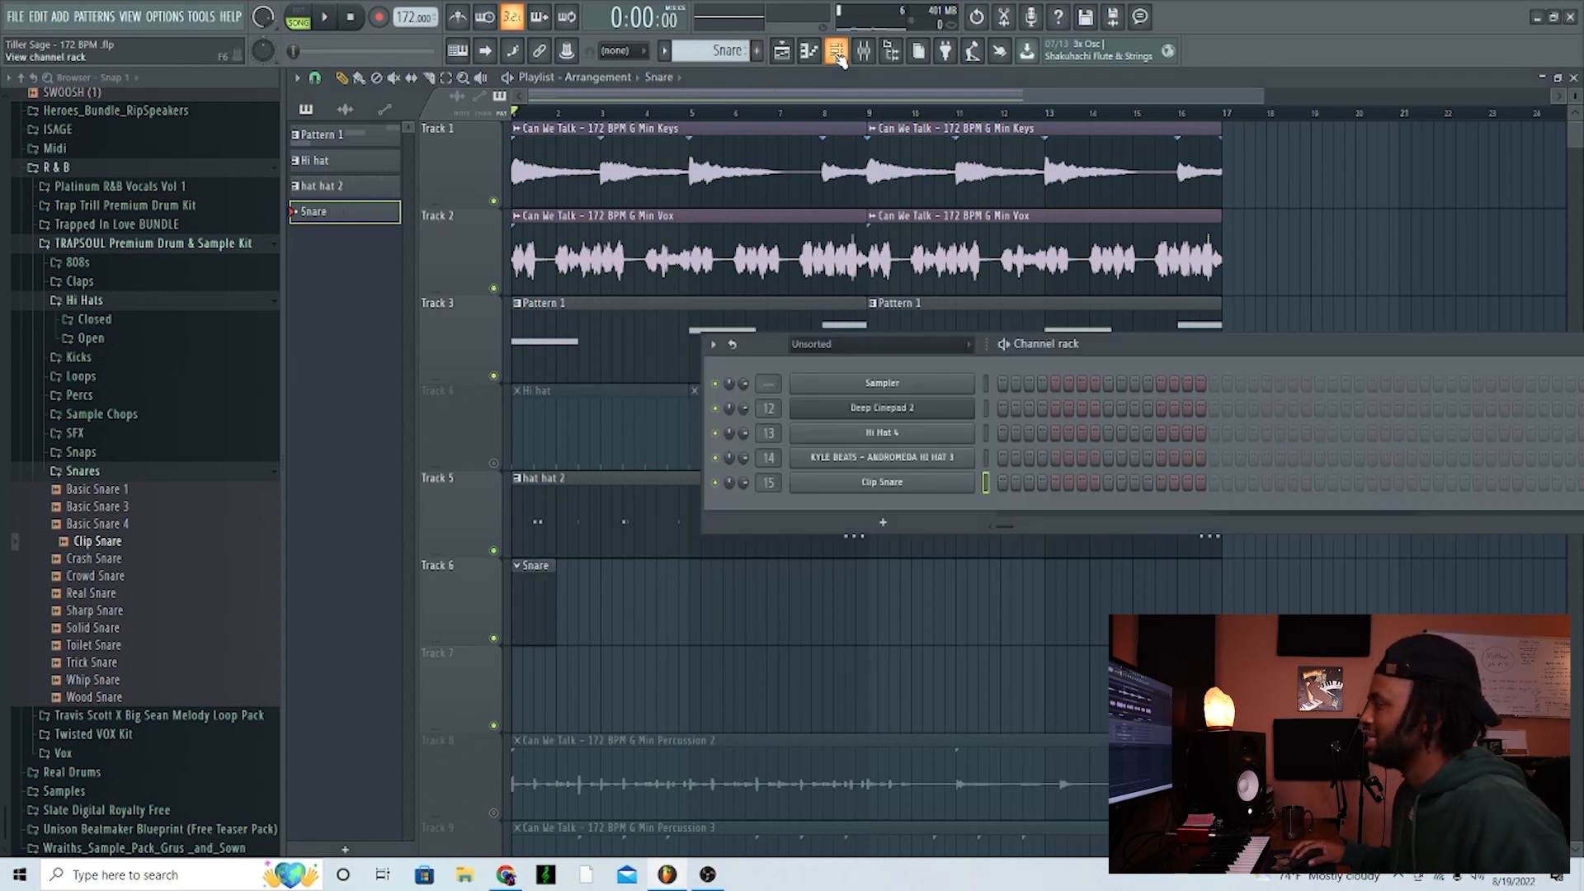
drag(1102, 342, 760, 391)
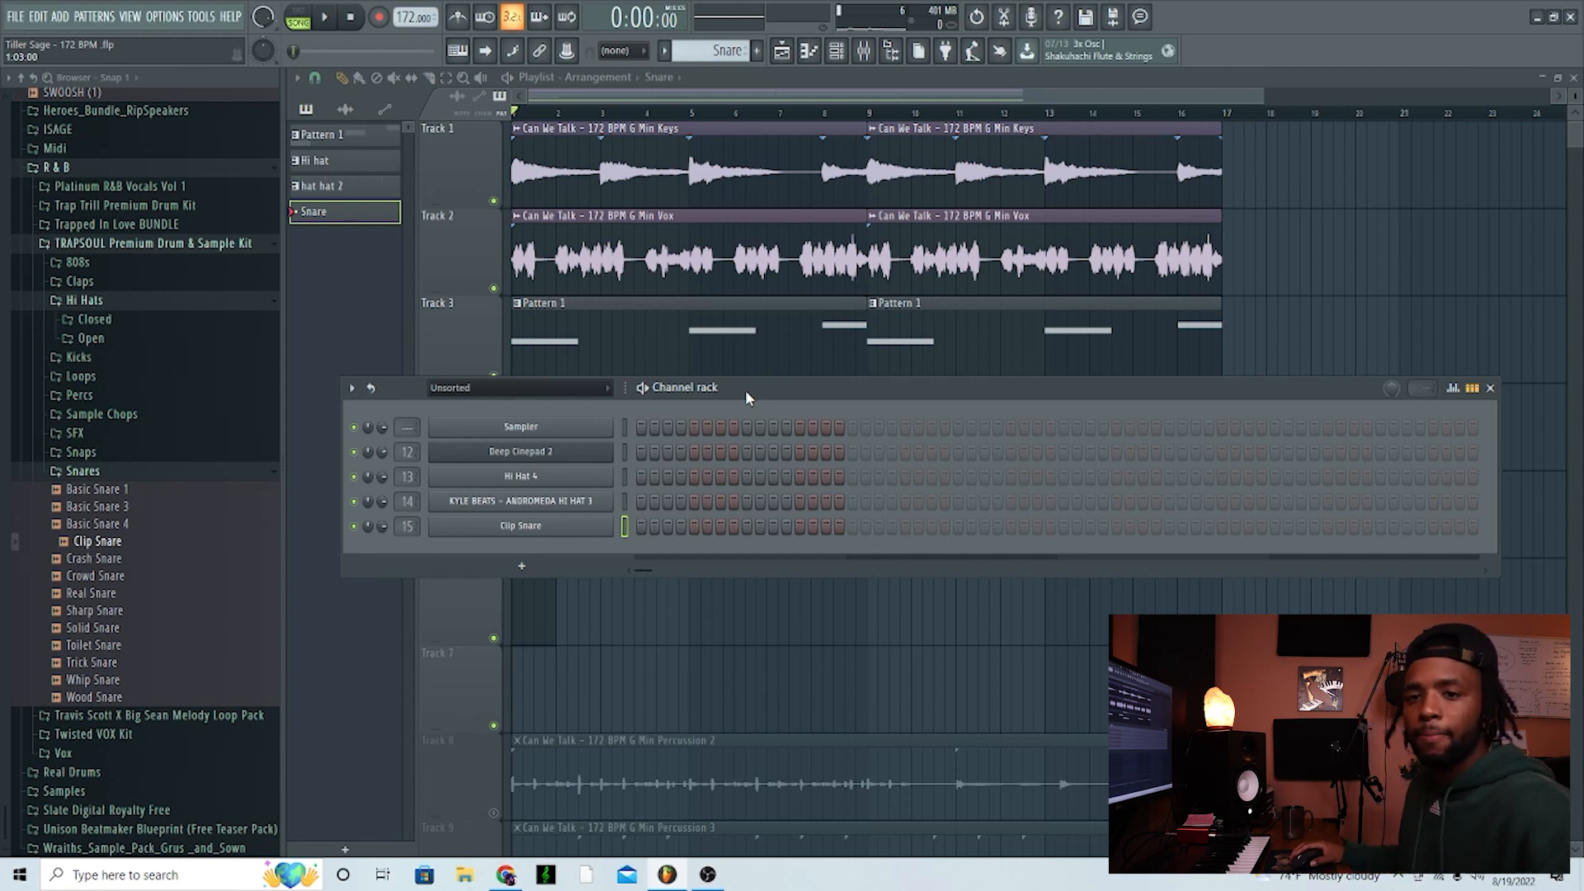
key(space)
click(852, 525)
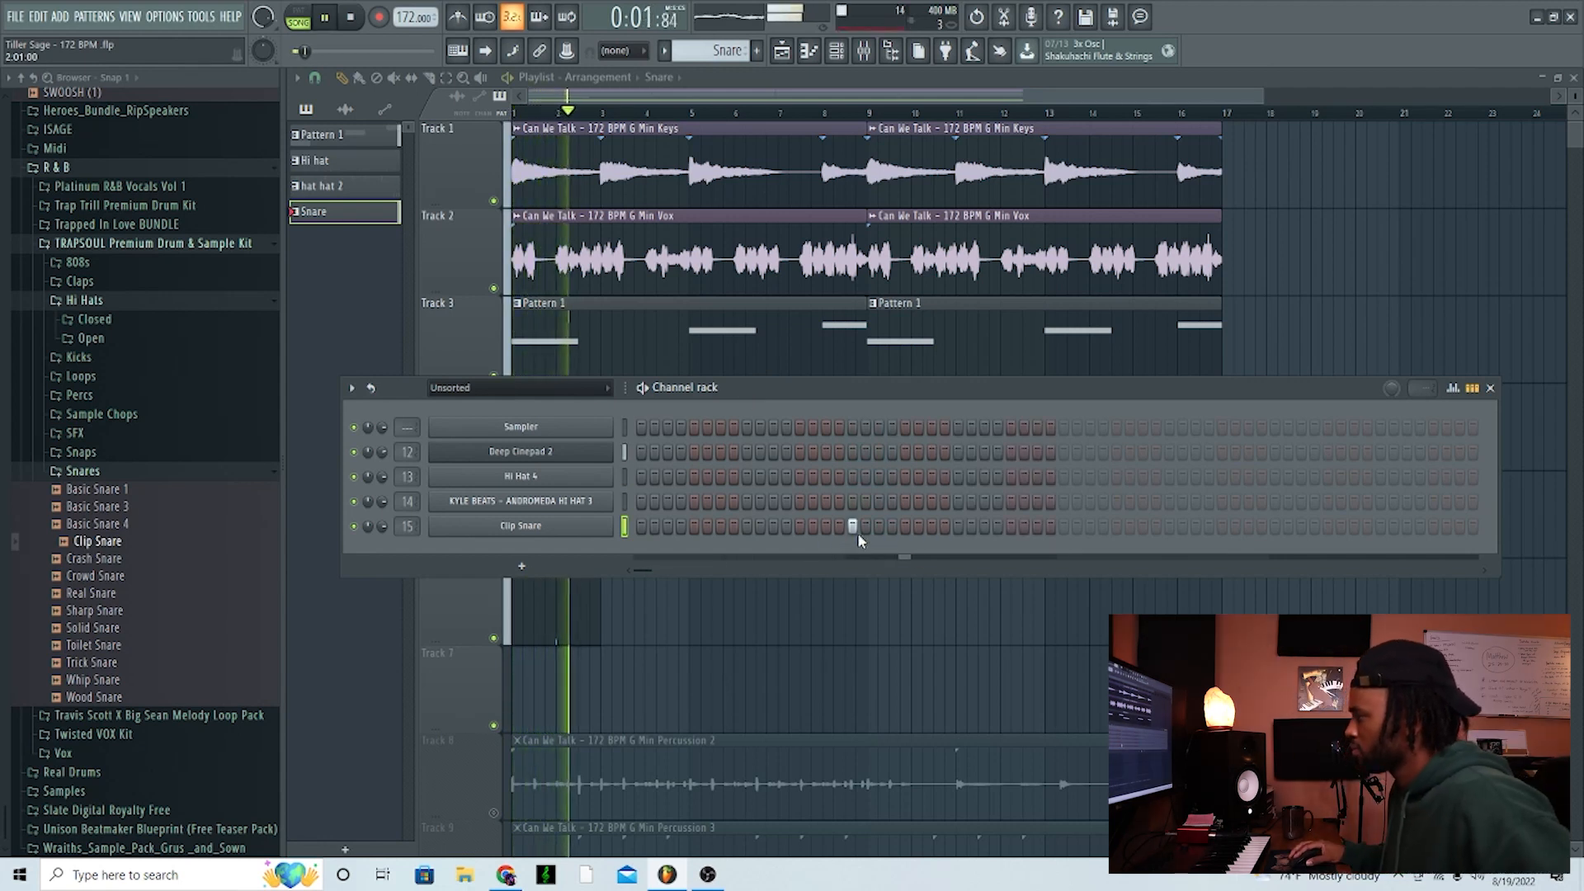
click(1275, 526)
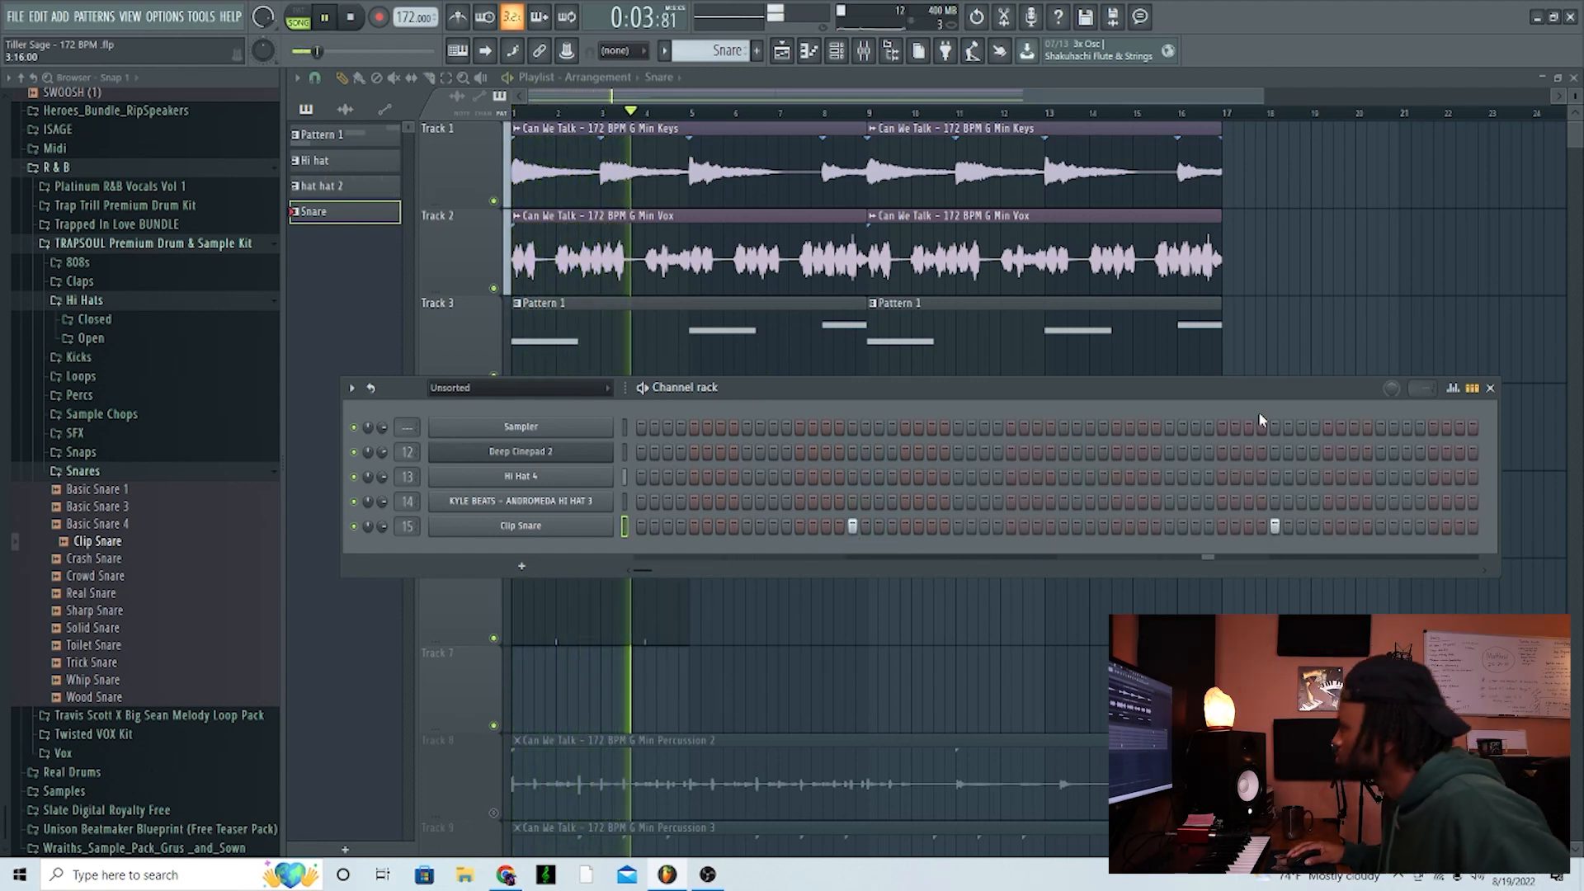
Duplicate the last Clip Snare hit in the piano roll to continue the two-bar spacing to bar 14
double_click(661, 621)
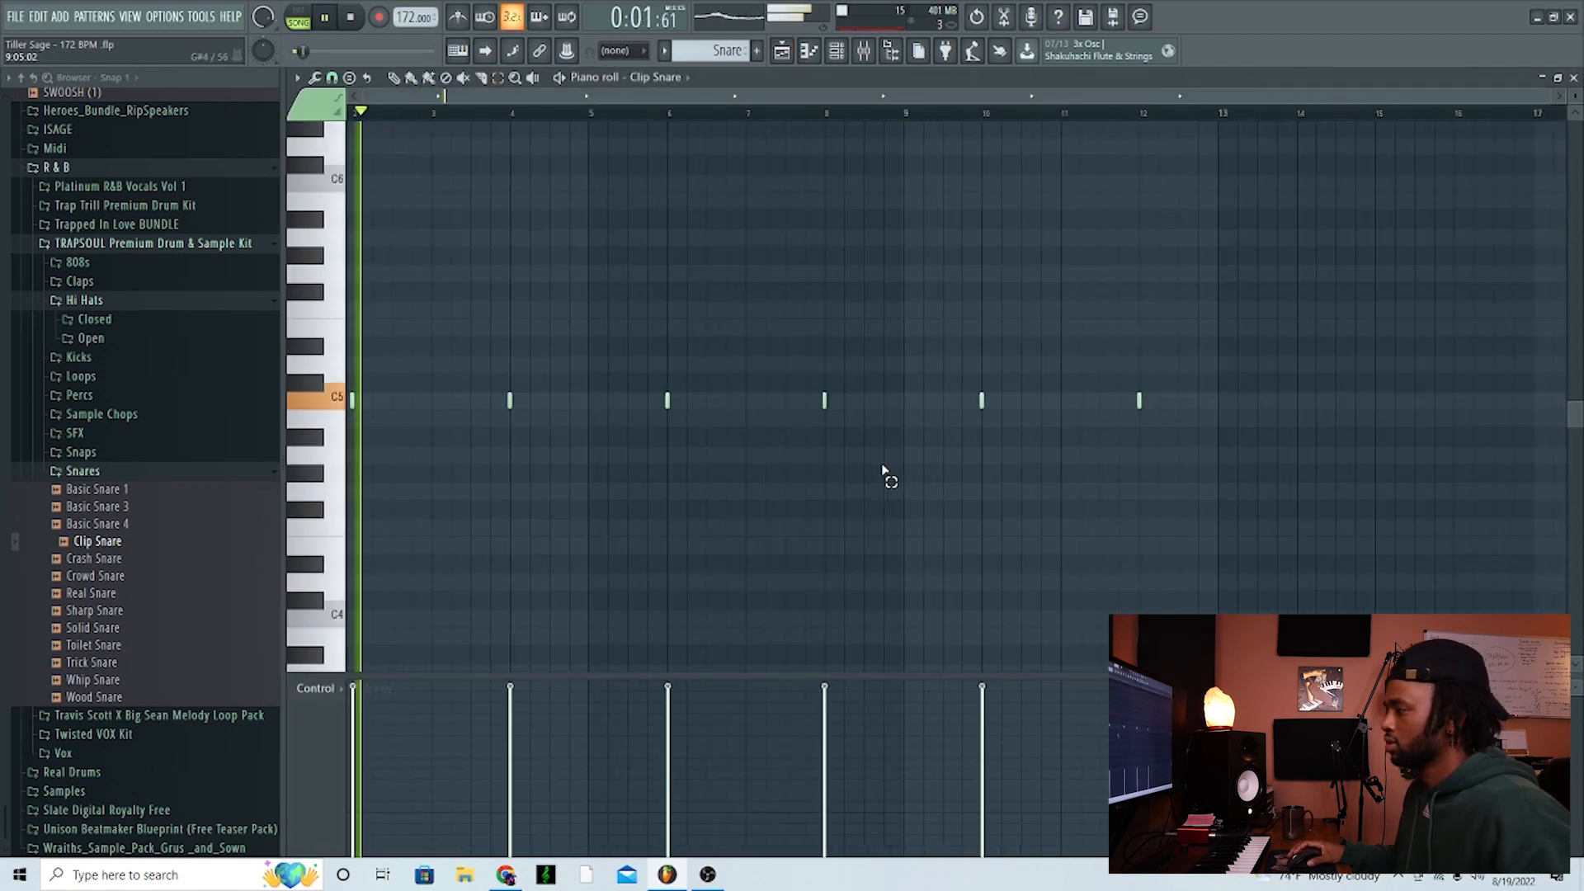
drag(1313, 373, 1006, 427)
key(ctrl+b)
scroll(1005, 428, down, 2)
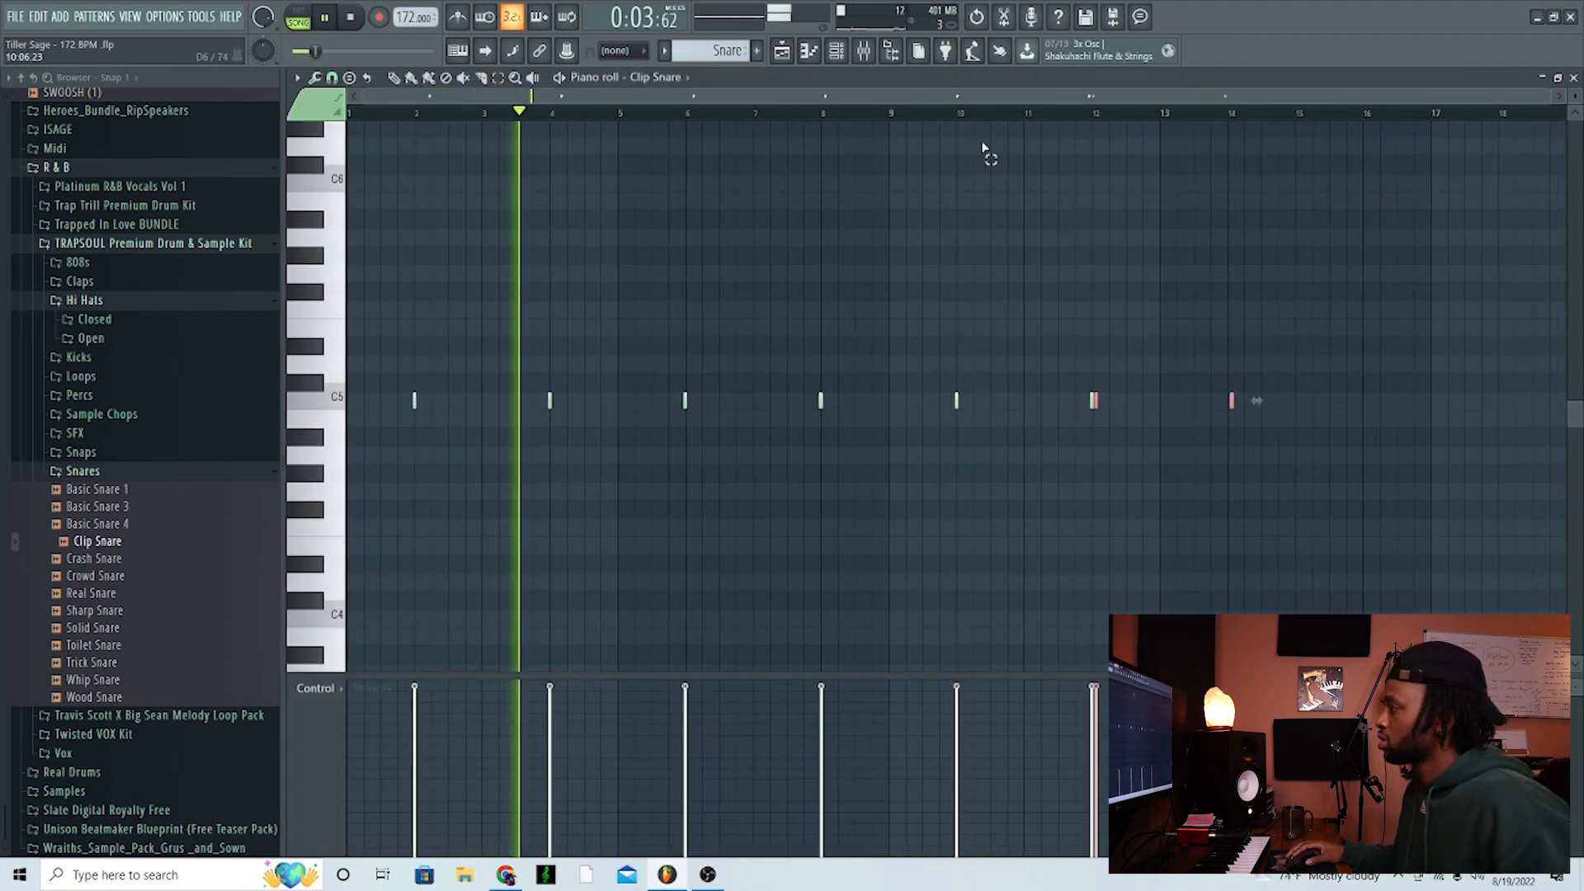
click(1111, 414)
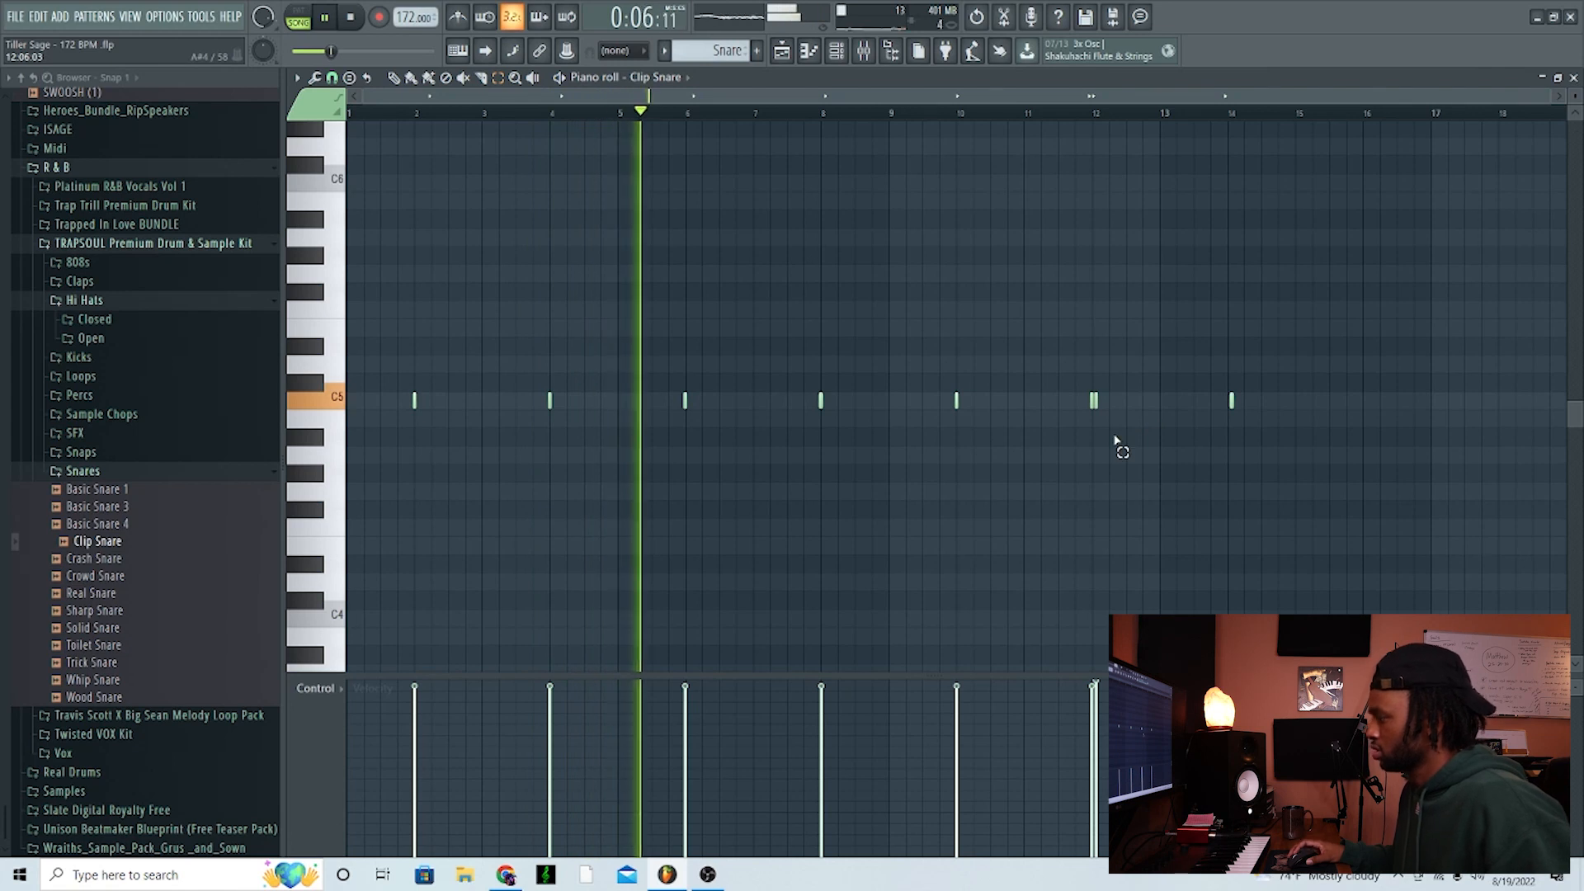
scroll(1117, 439, up, 3)
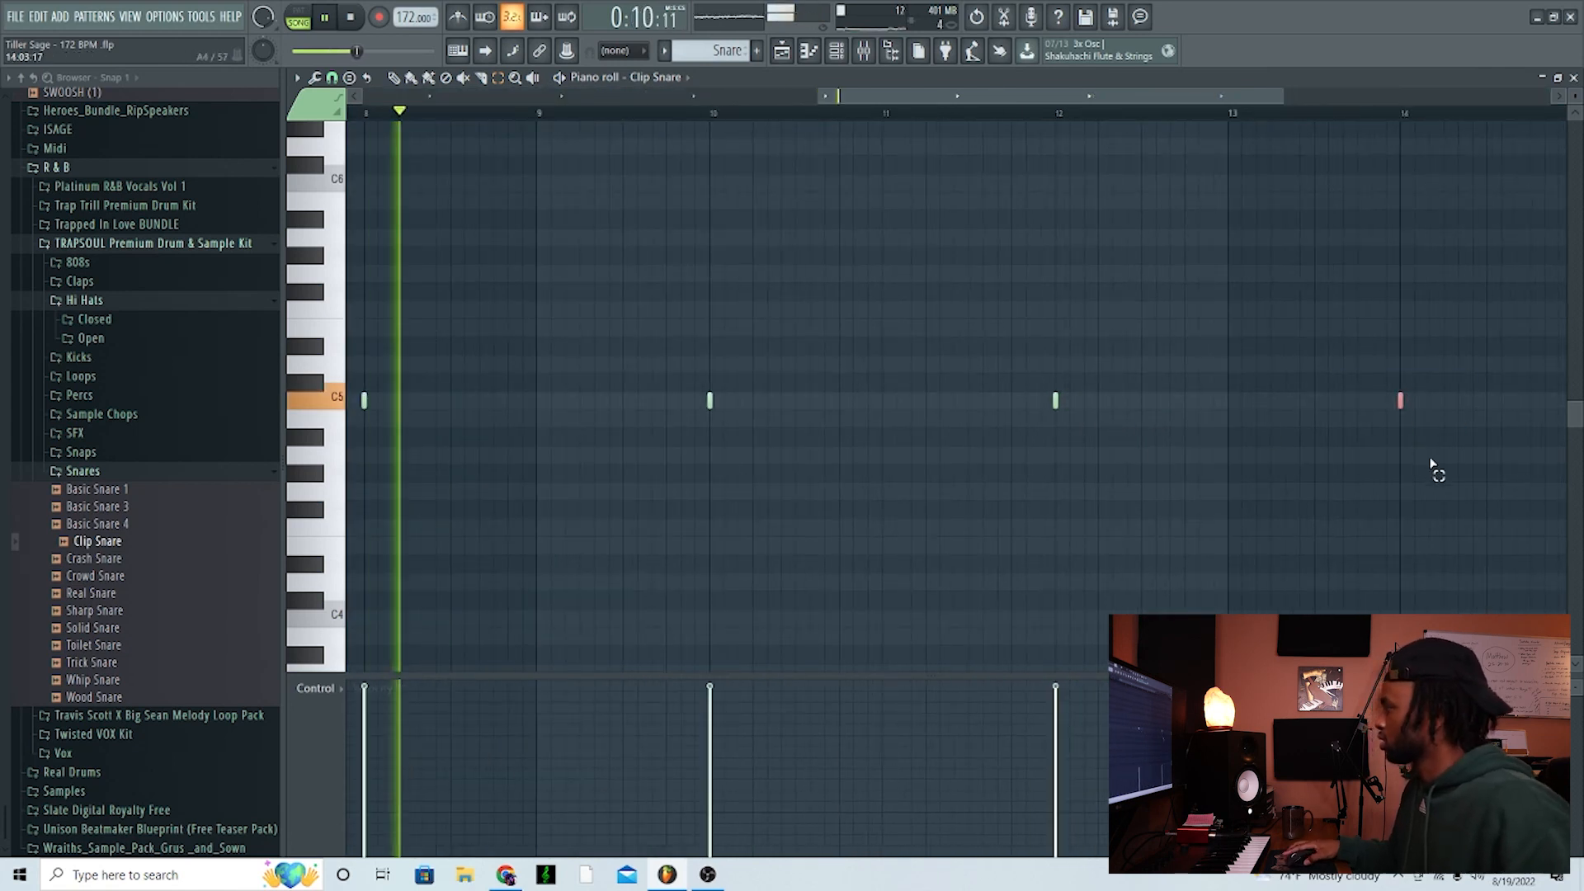
Return to the playlist and unmute the Percussion 2 and Percussion 3 tracks
key(space)
key(F5)
click(494, 693)
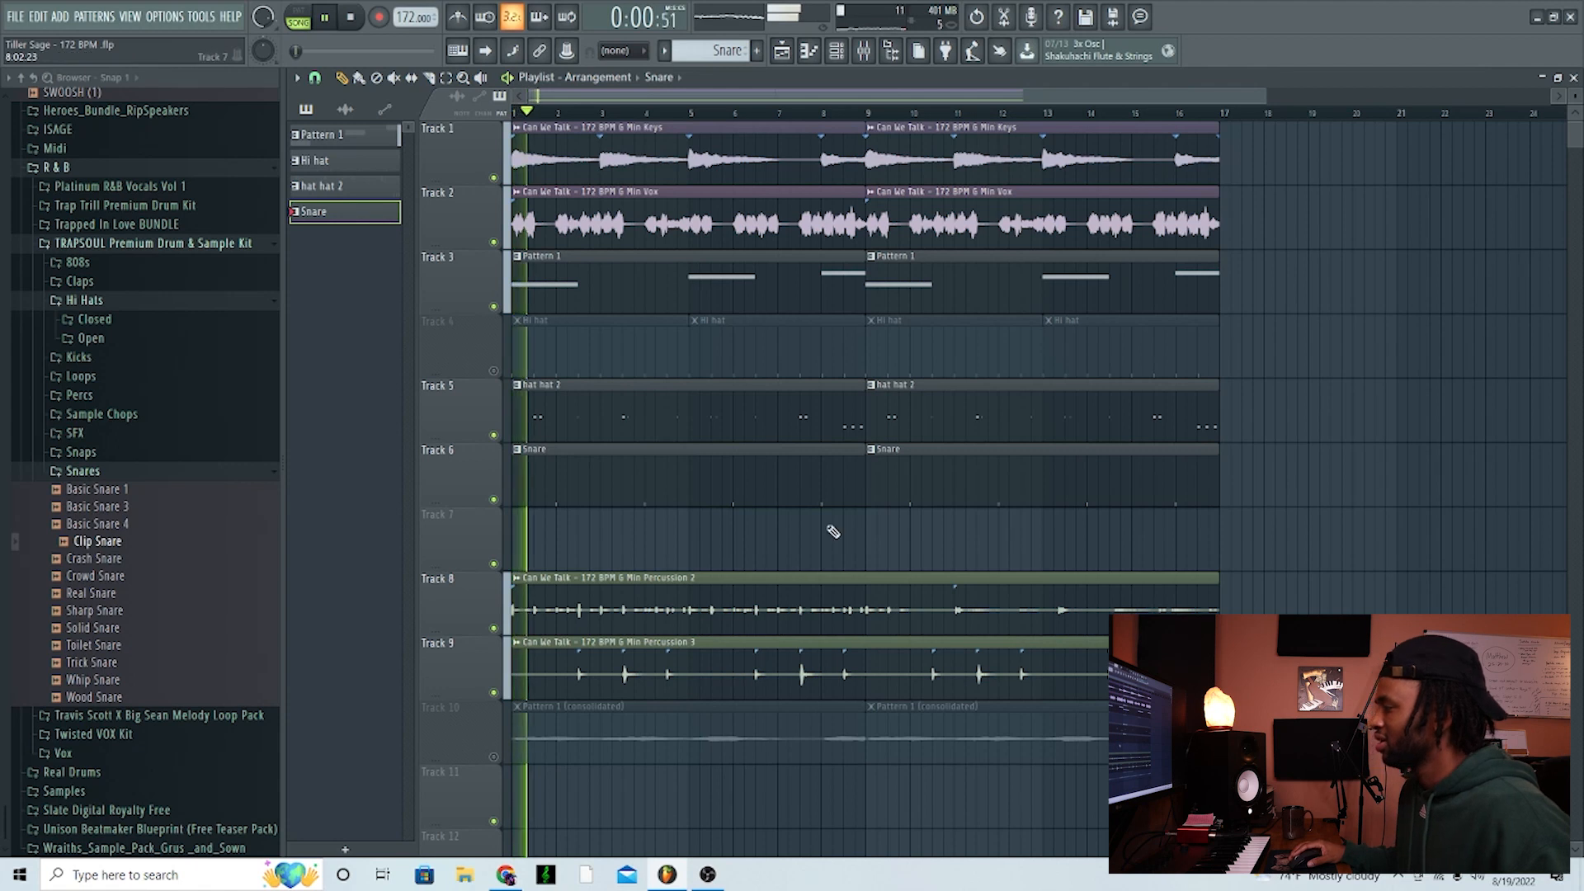
Listen to the arrangement with the percussion and mute the Percussion 3 track
scroll(833, 532, down, 3)
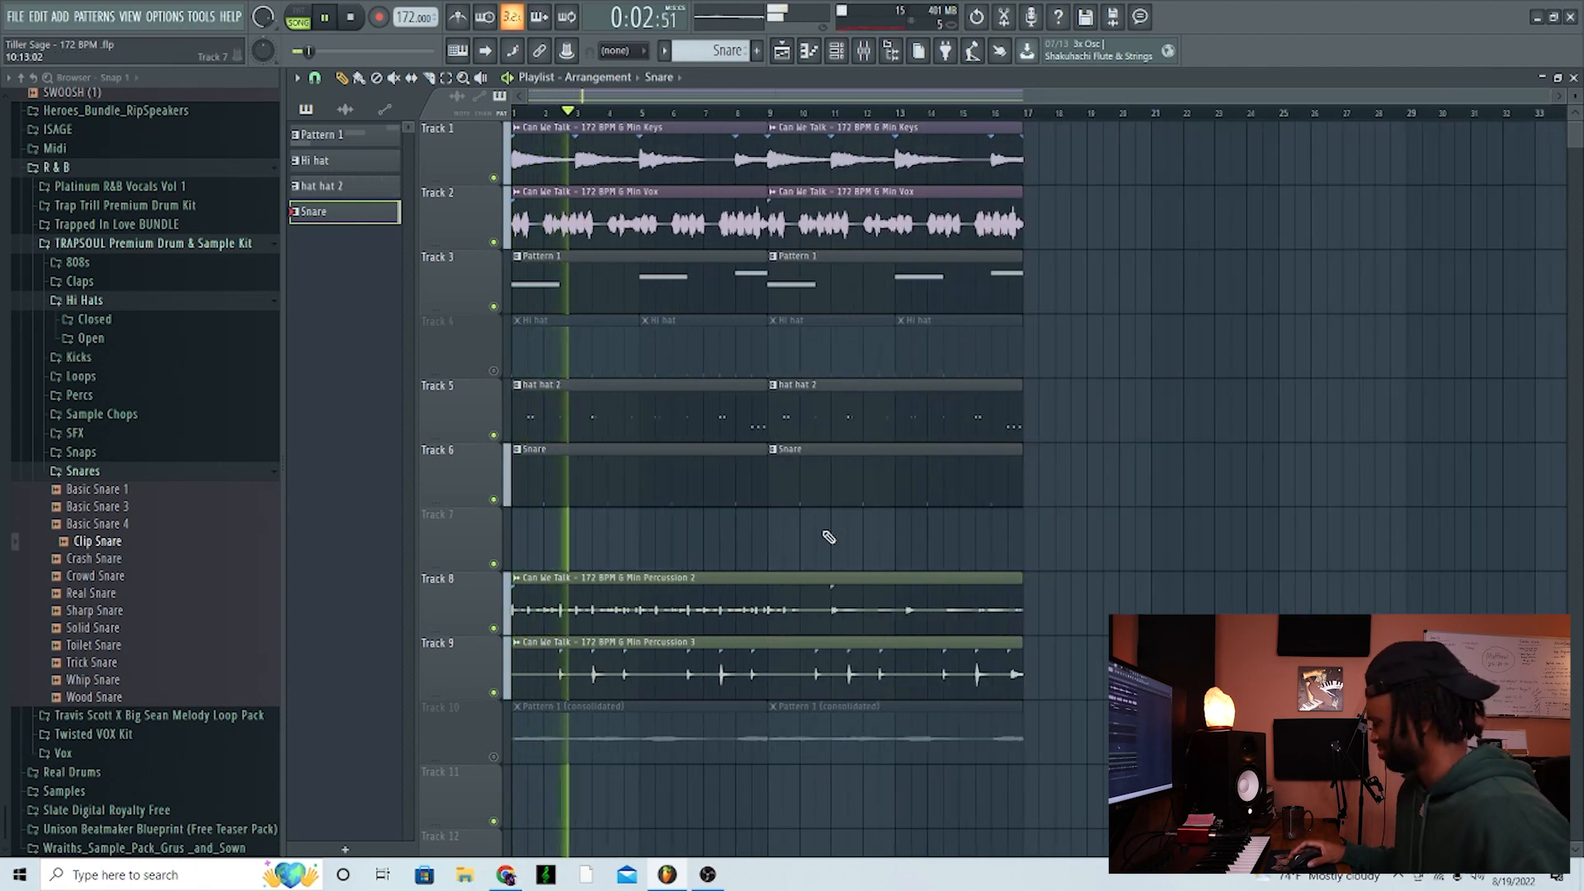
scroll(825, 540, up, 4)
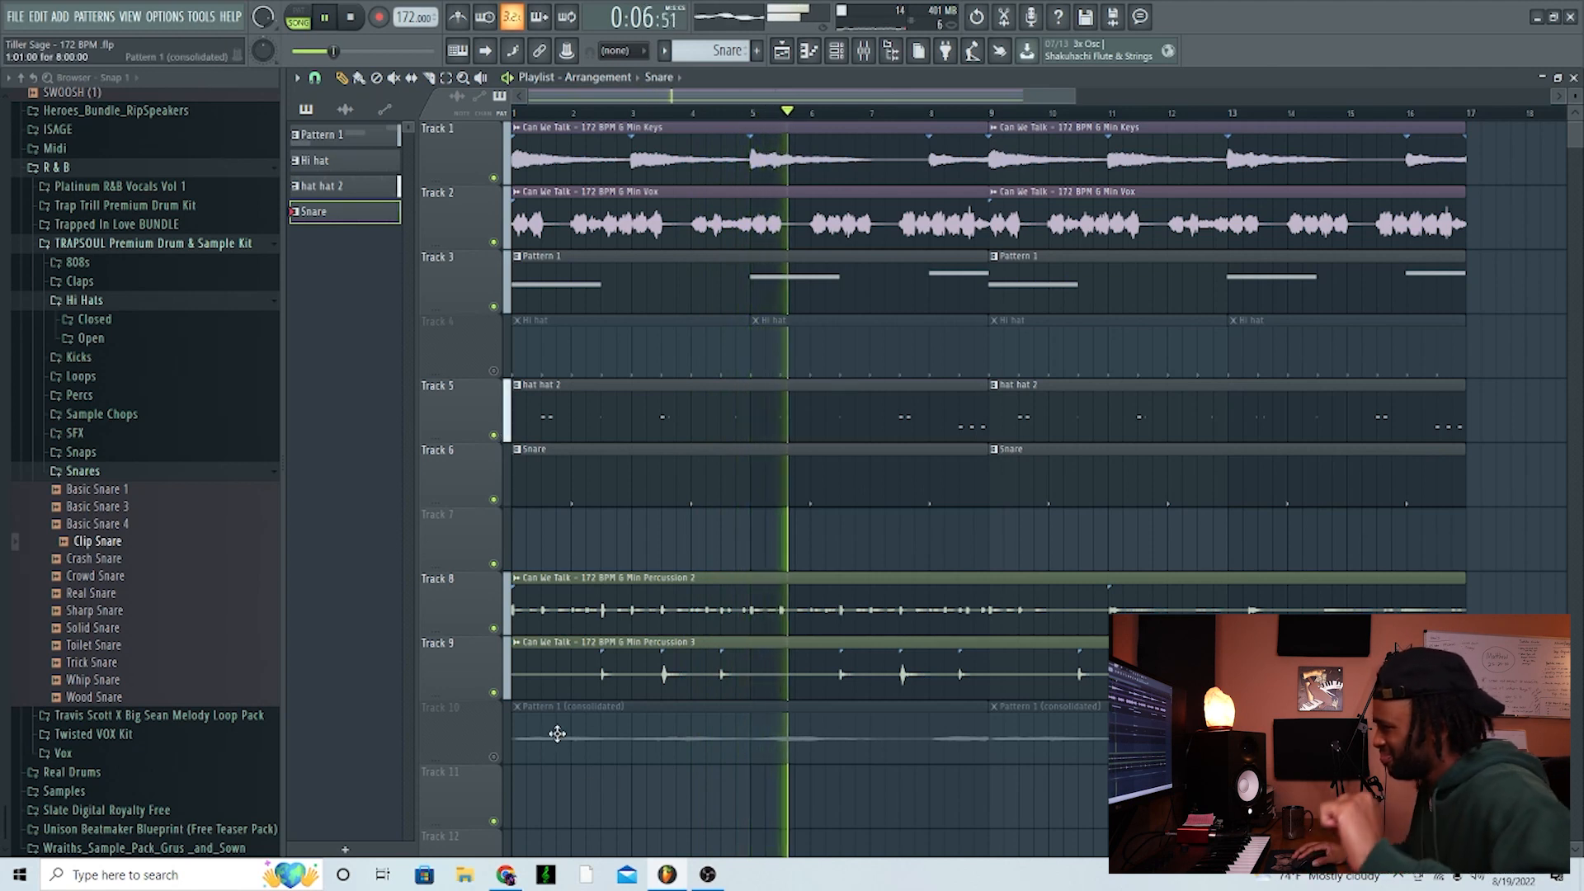
click(494, 692)
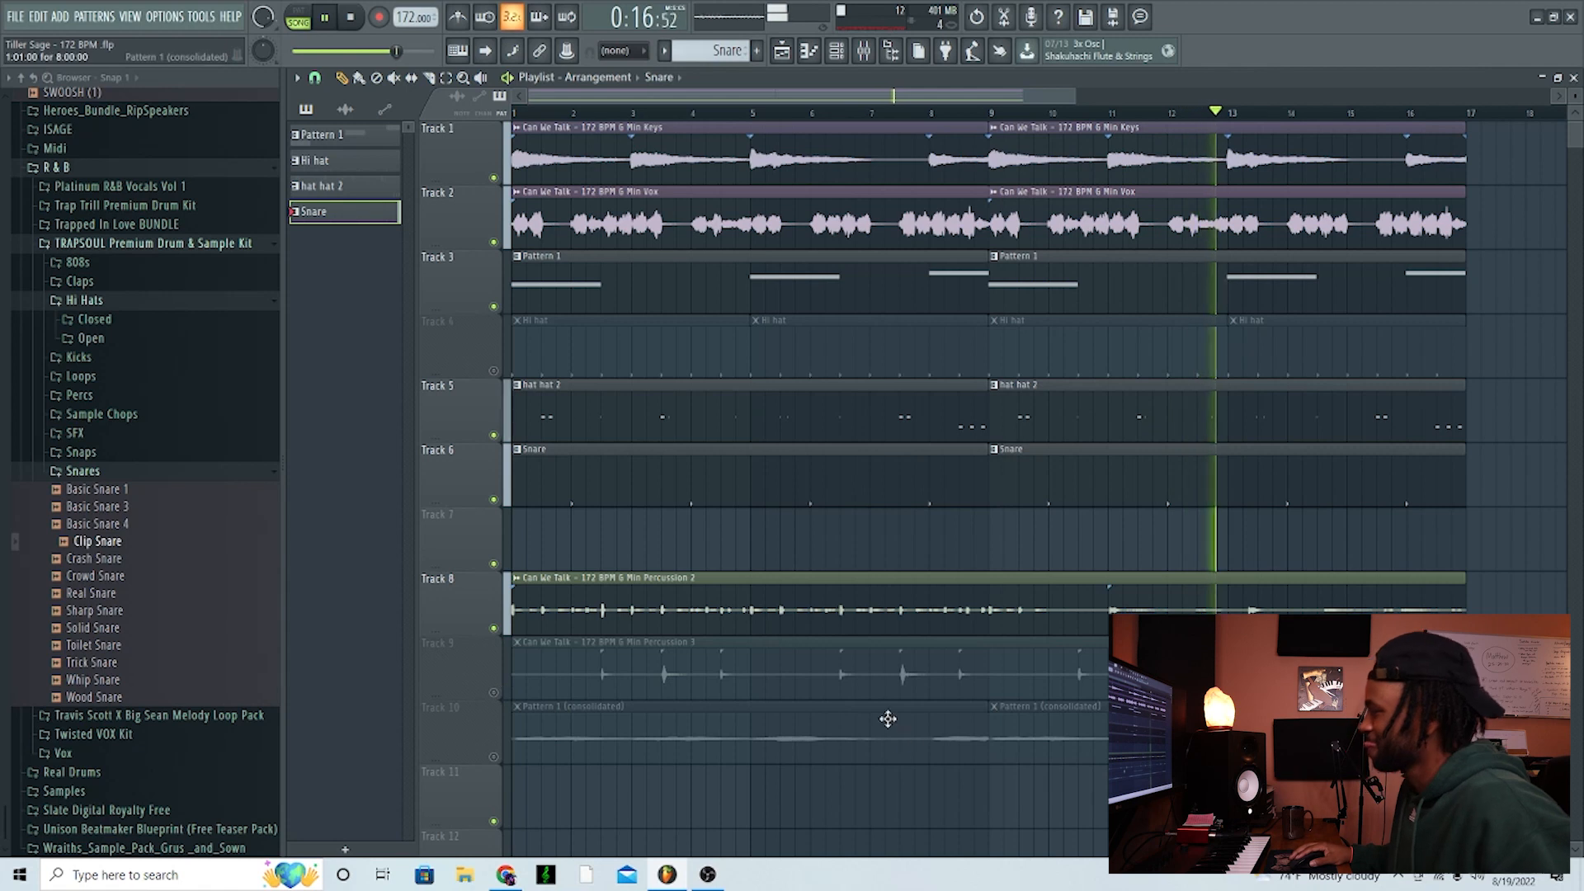
Play back the Kick pattern while reviewing the Perc Kick 1 notes in the piano roll, and return to the playlist
scroll(755, 677, down, 3)
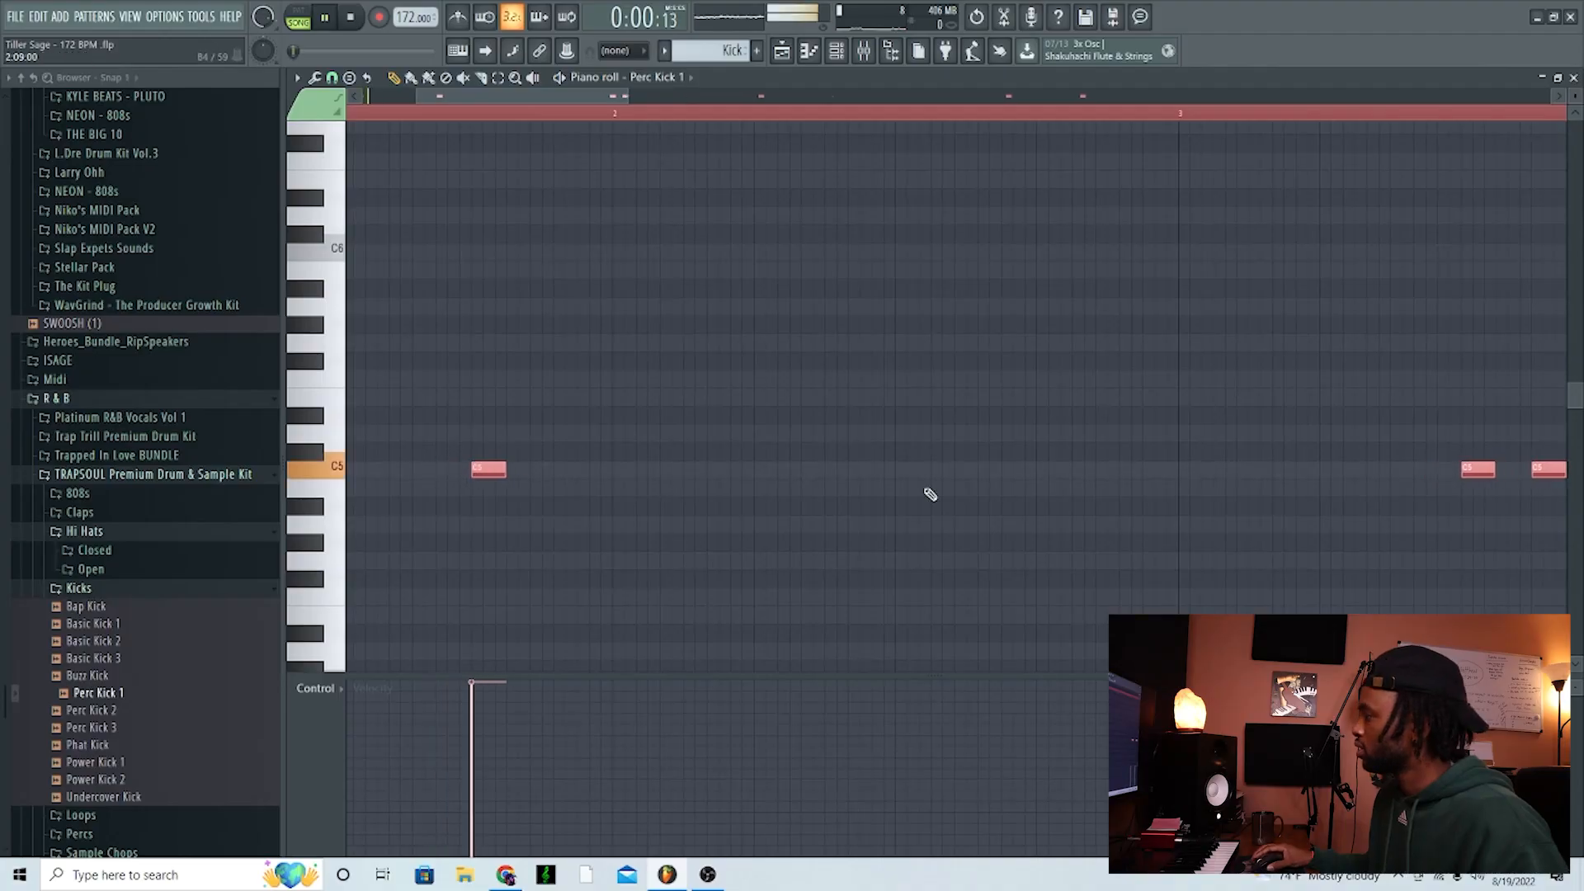
key(space)
scroll(825, 485, down, 5)
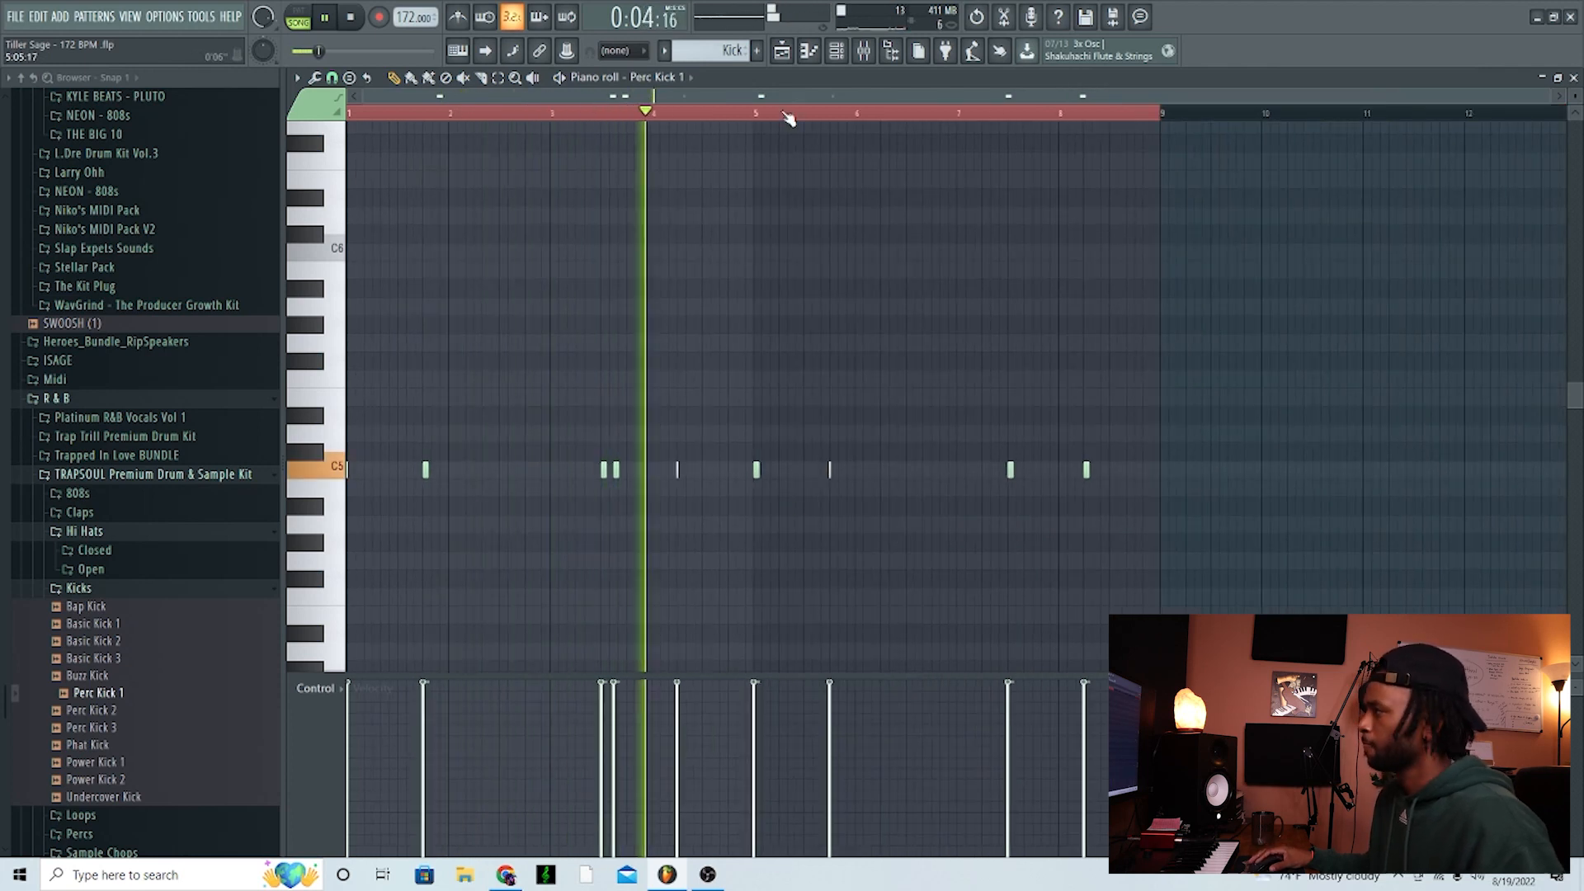
click(781, 52)
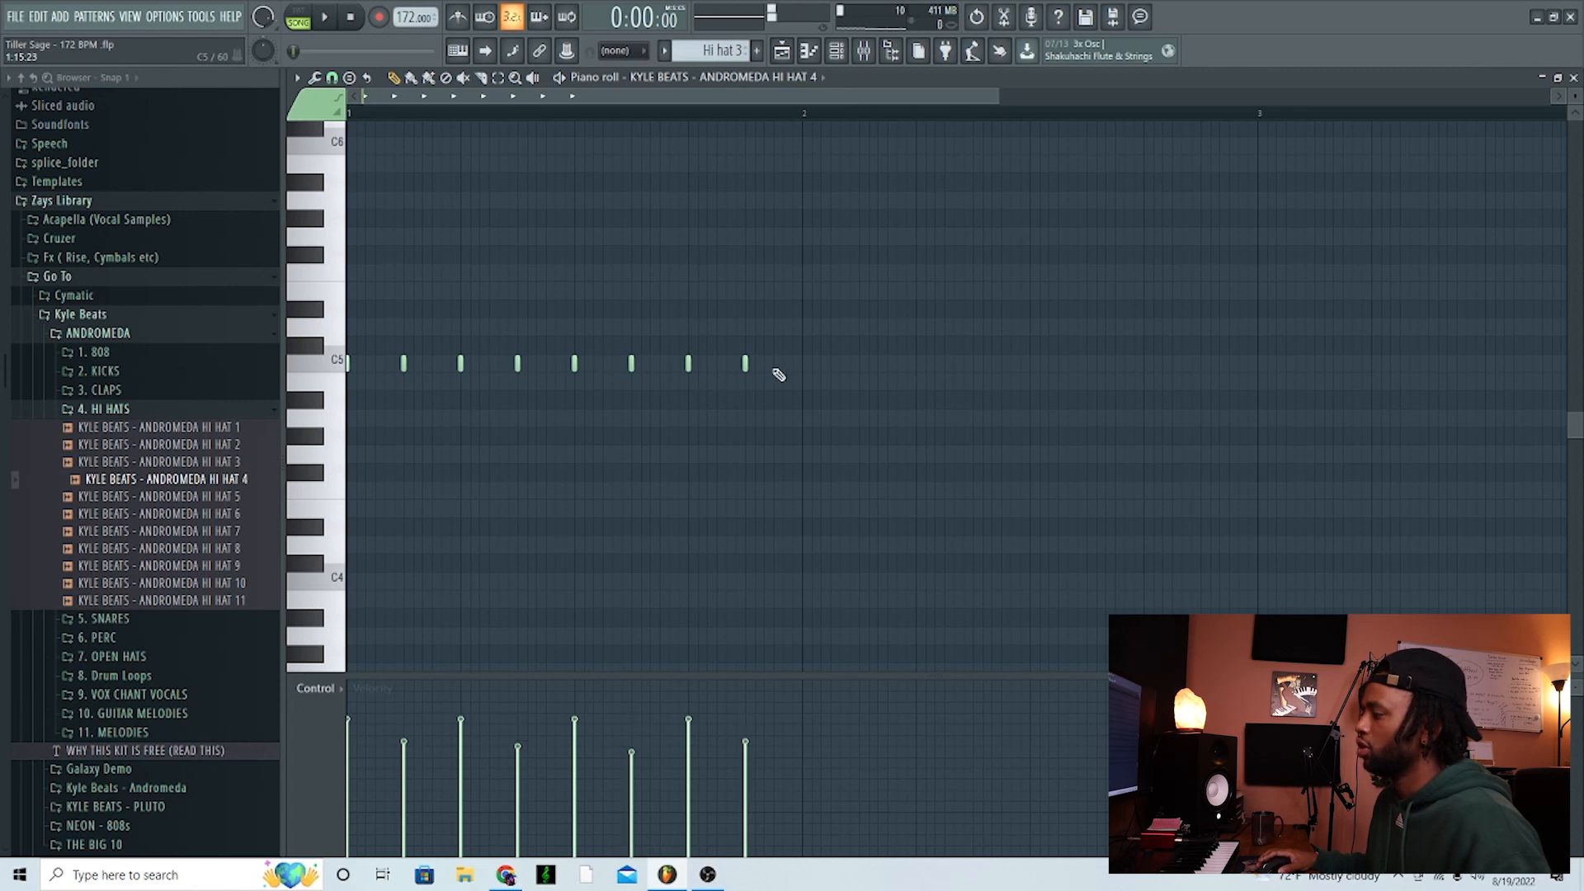
Duplicate the one-bar hi-hat notes of the Hi hat 3 pattern to fill two bars
key(ctrl+a)
key(ctrl+b)
scroll(769, 371, down, 3)
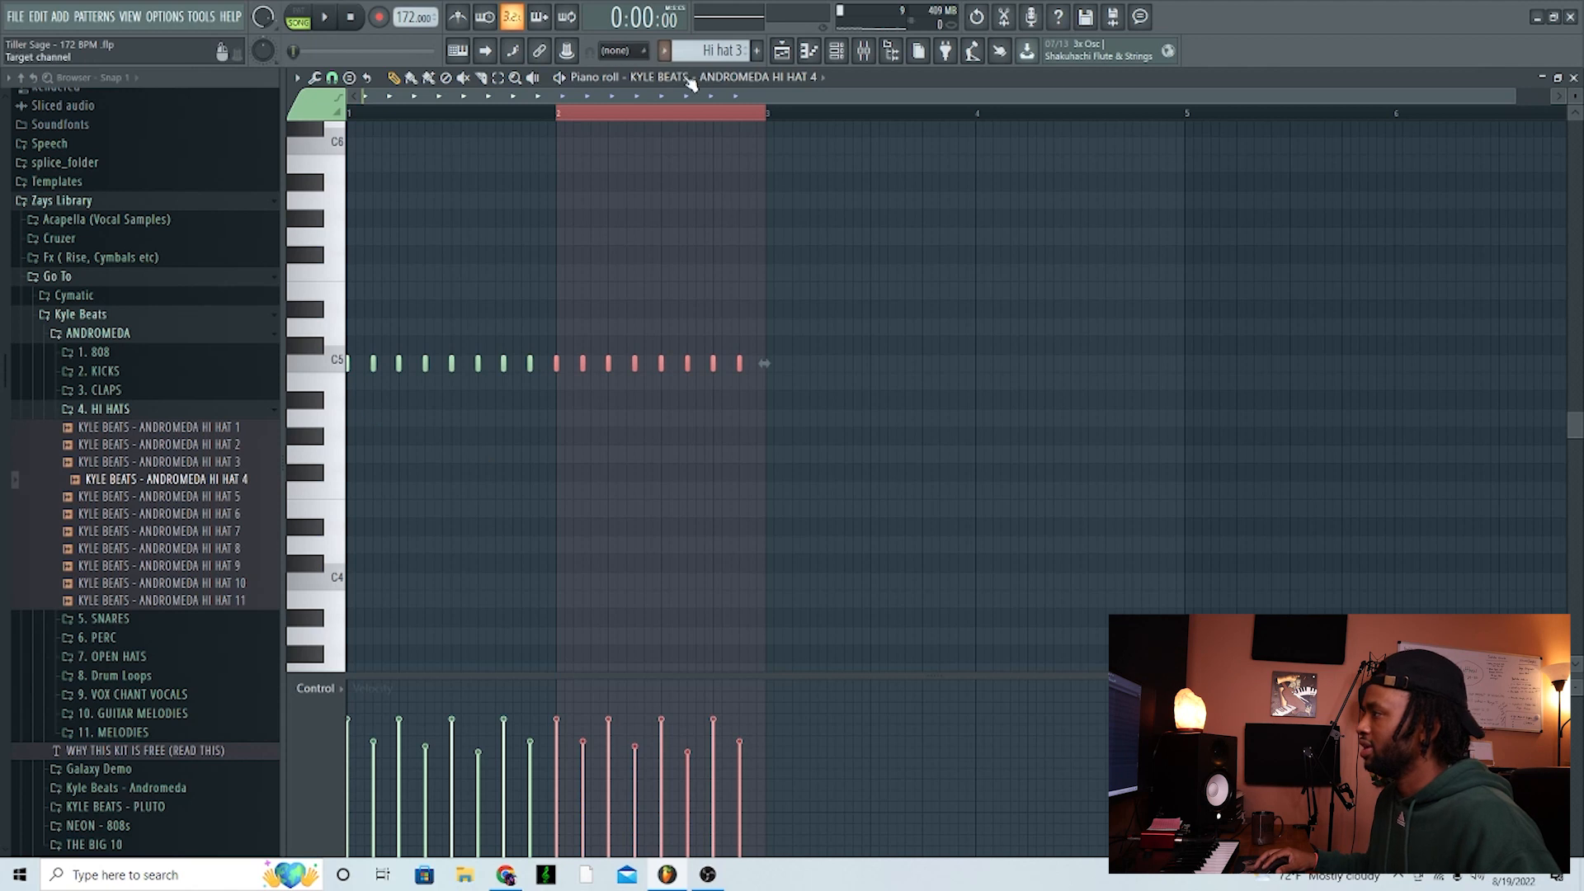
Check the playlist, reopen the Hi hat 3 pattern and duplicate its two bars of notes to fill four bars
click(785, 55)
click(790, 53)
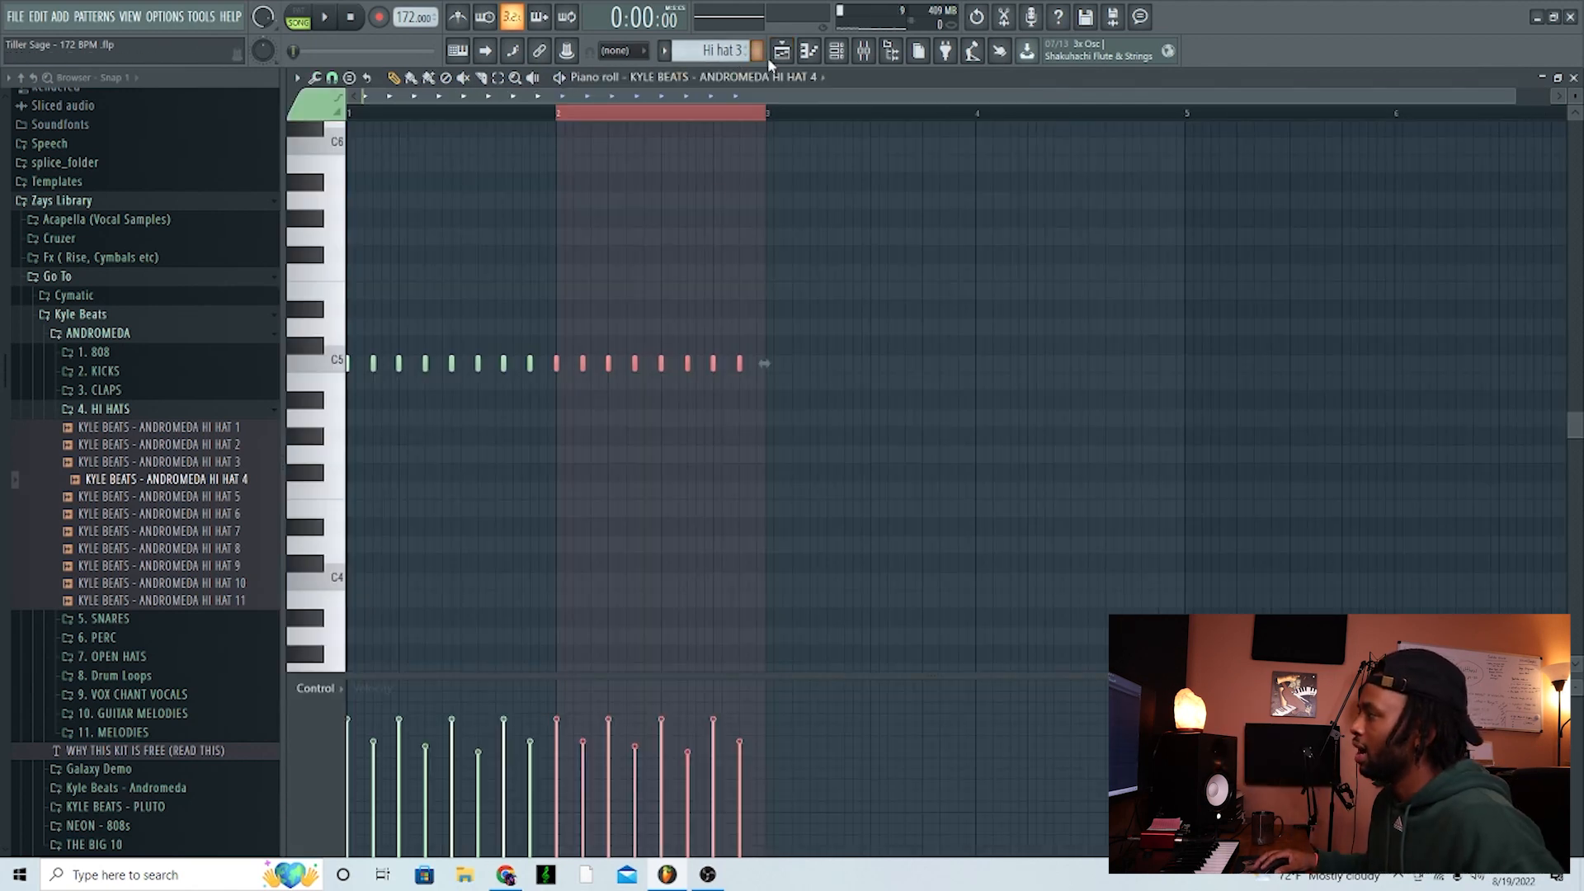
click(779, 52)
double_click(557, 559)
key(ctrl+a)
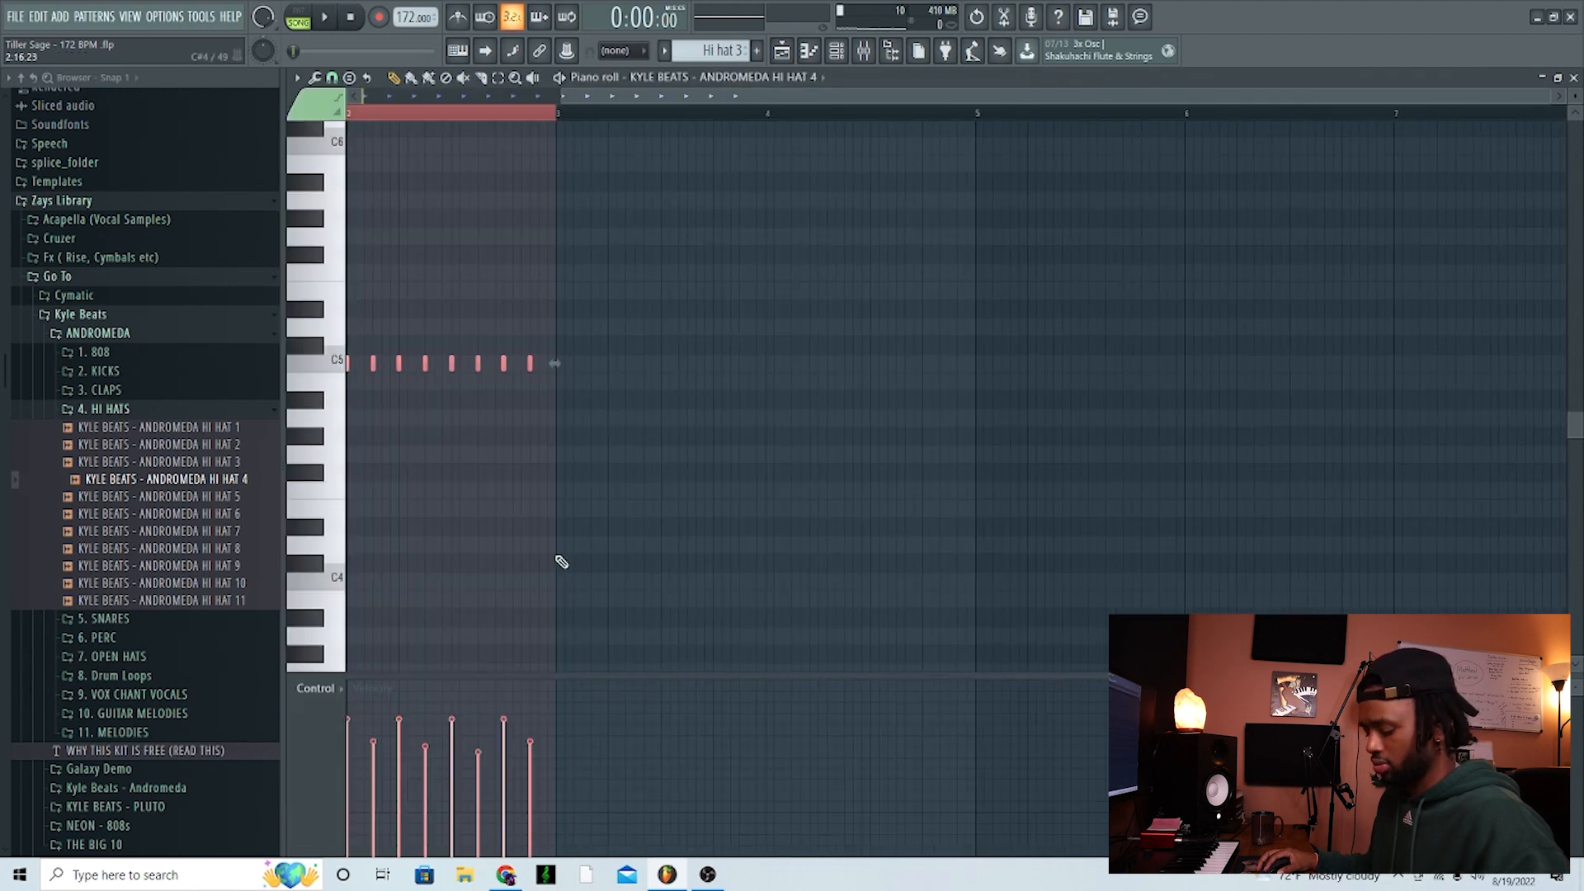
key(ctrl+b)
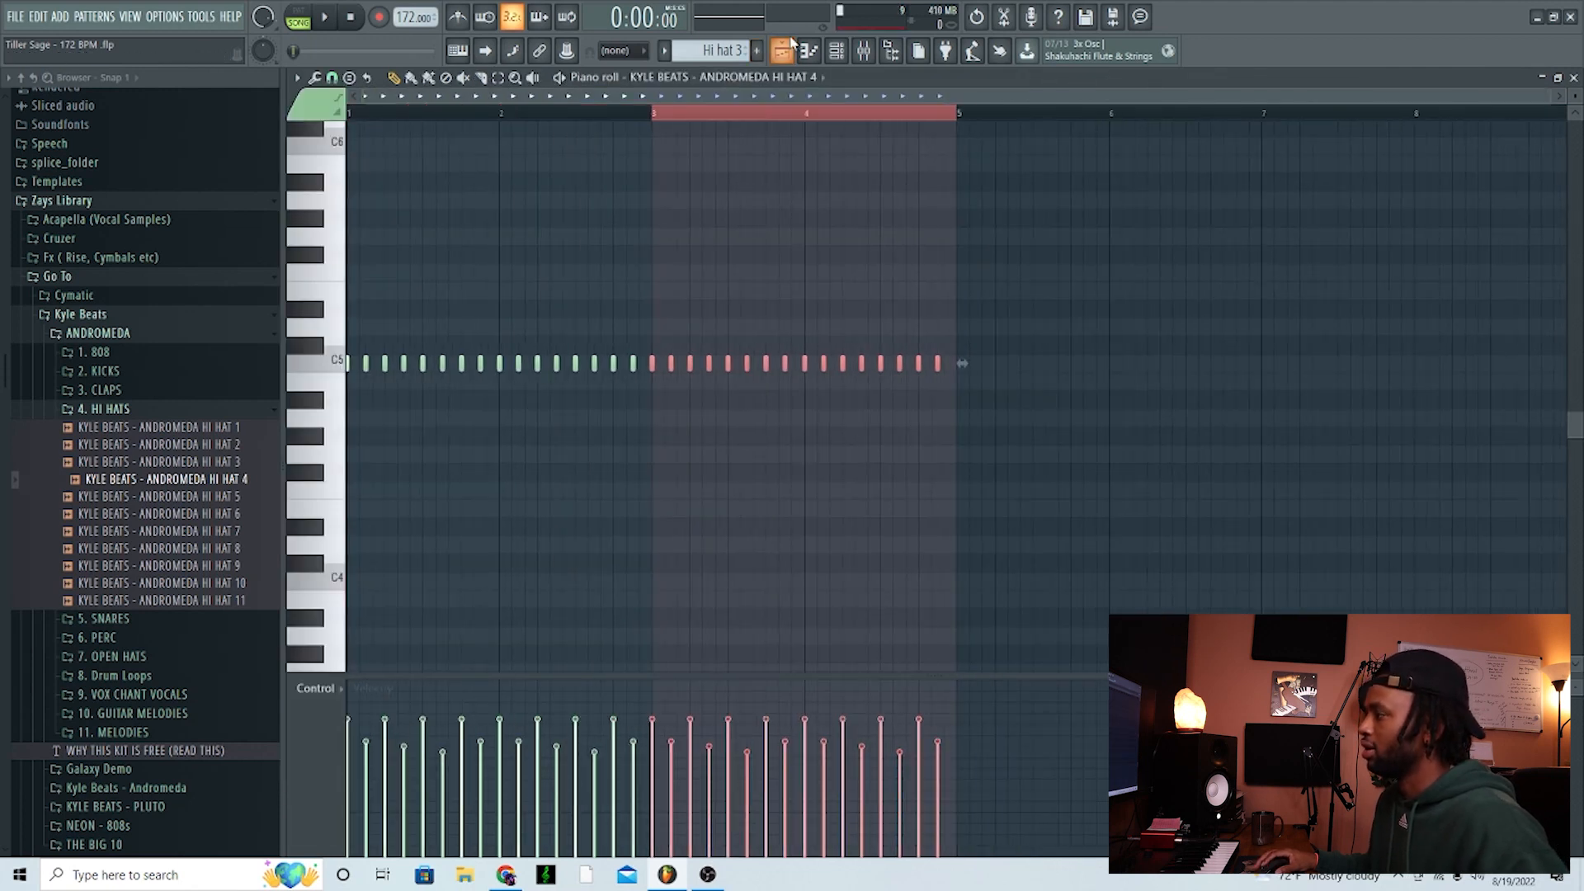
Maximize the window again and return to the playlist to view the Hi hat 3 clip on track 8
double_click(792, 40)
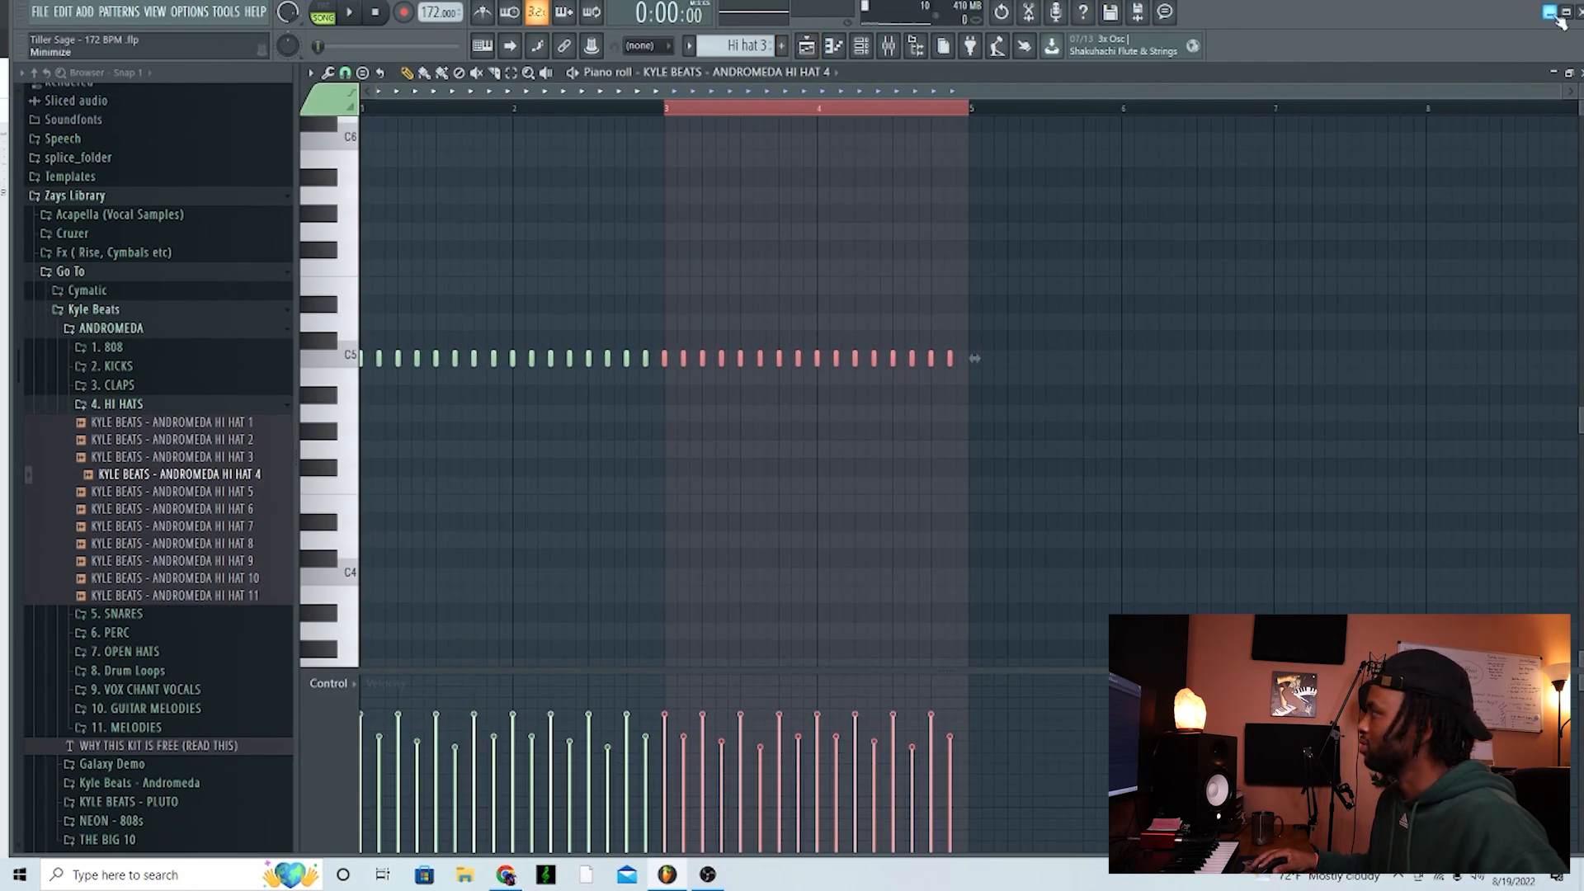
click(1565, 13)
click(783, 52)
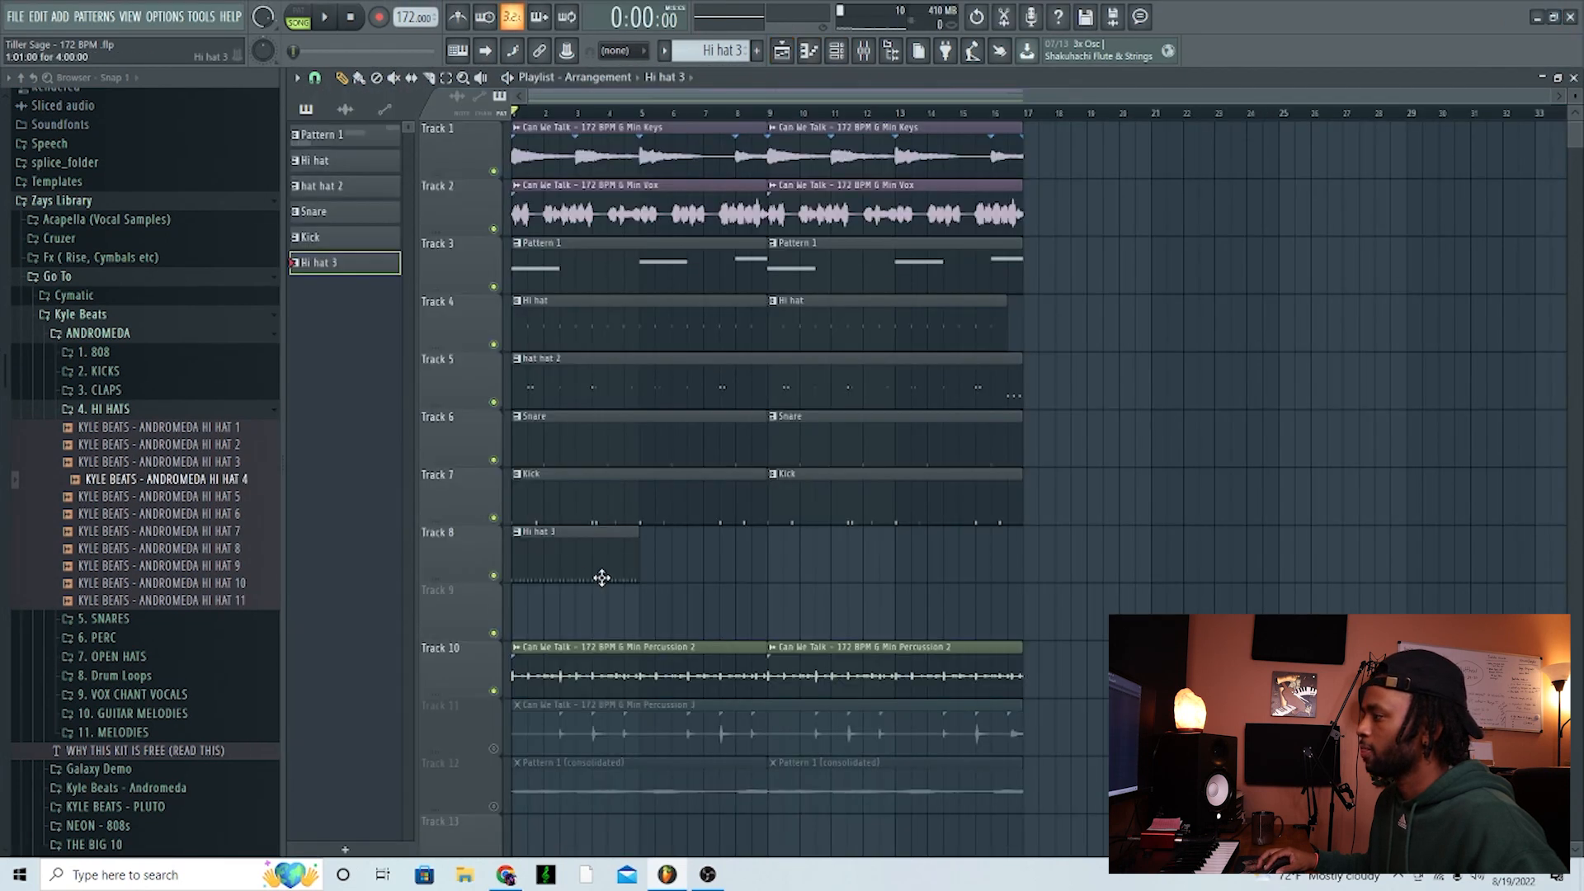
double_click(637, 556)
click(782, 51)
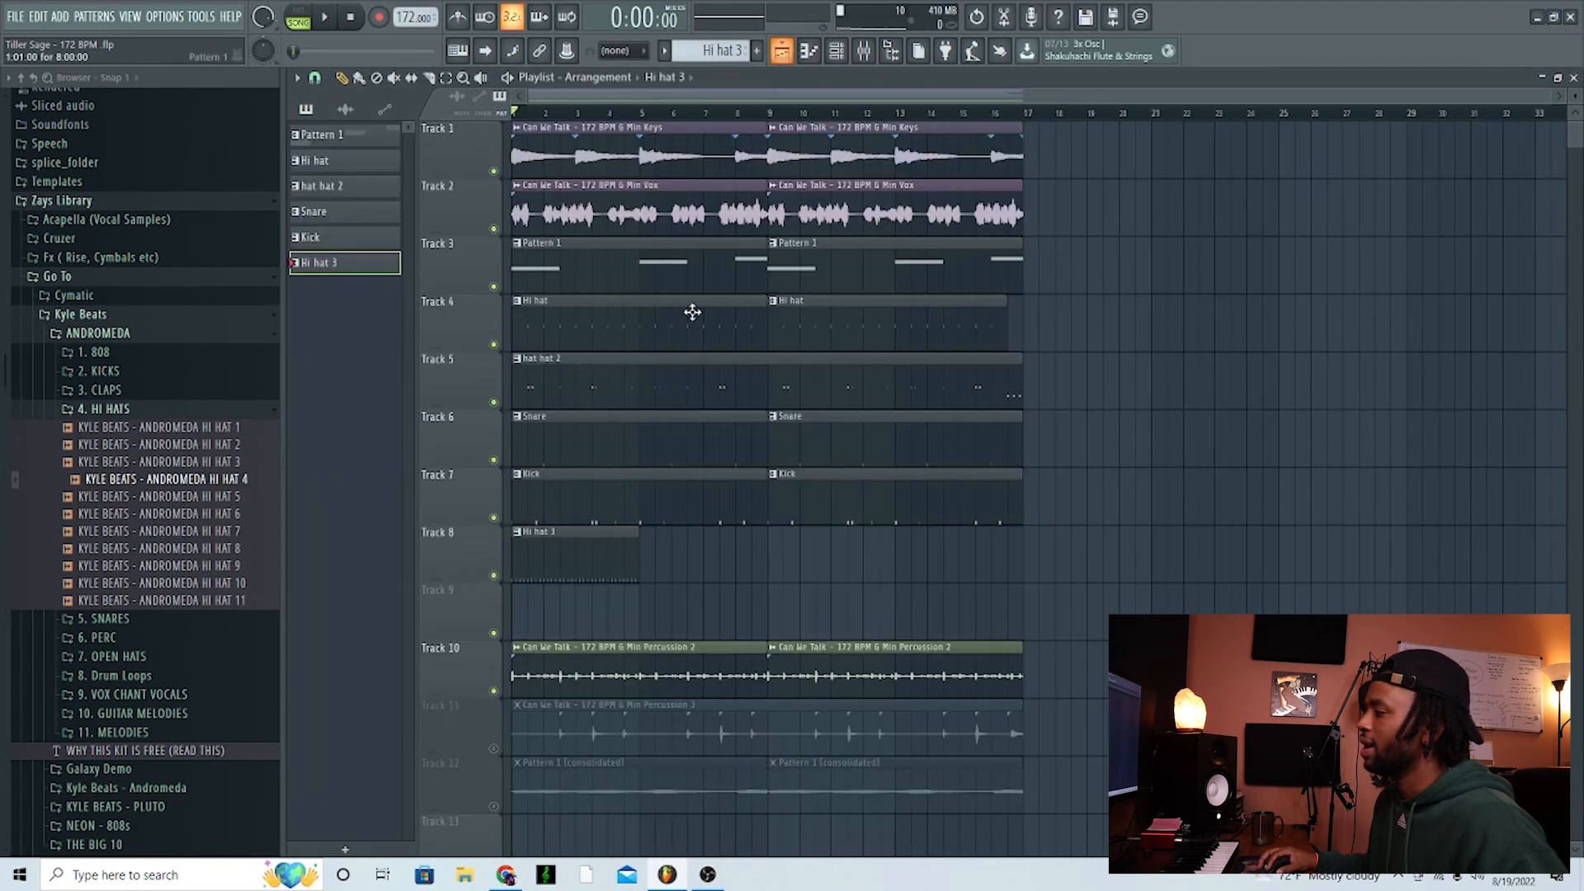
Mute the hi-hat tracks 4 and 5 and repeat the Hi hat 3 clip along track 8 up to bar 17
click(494, 344)
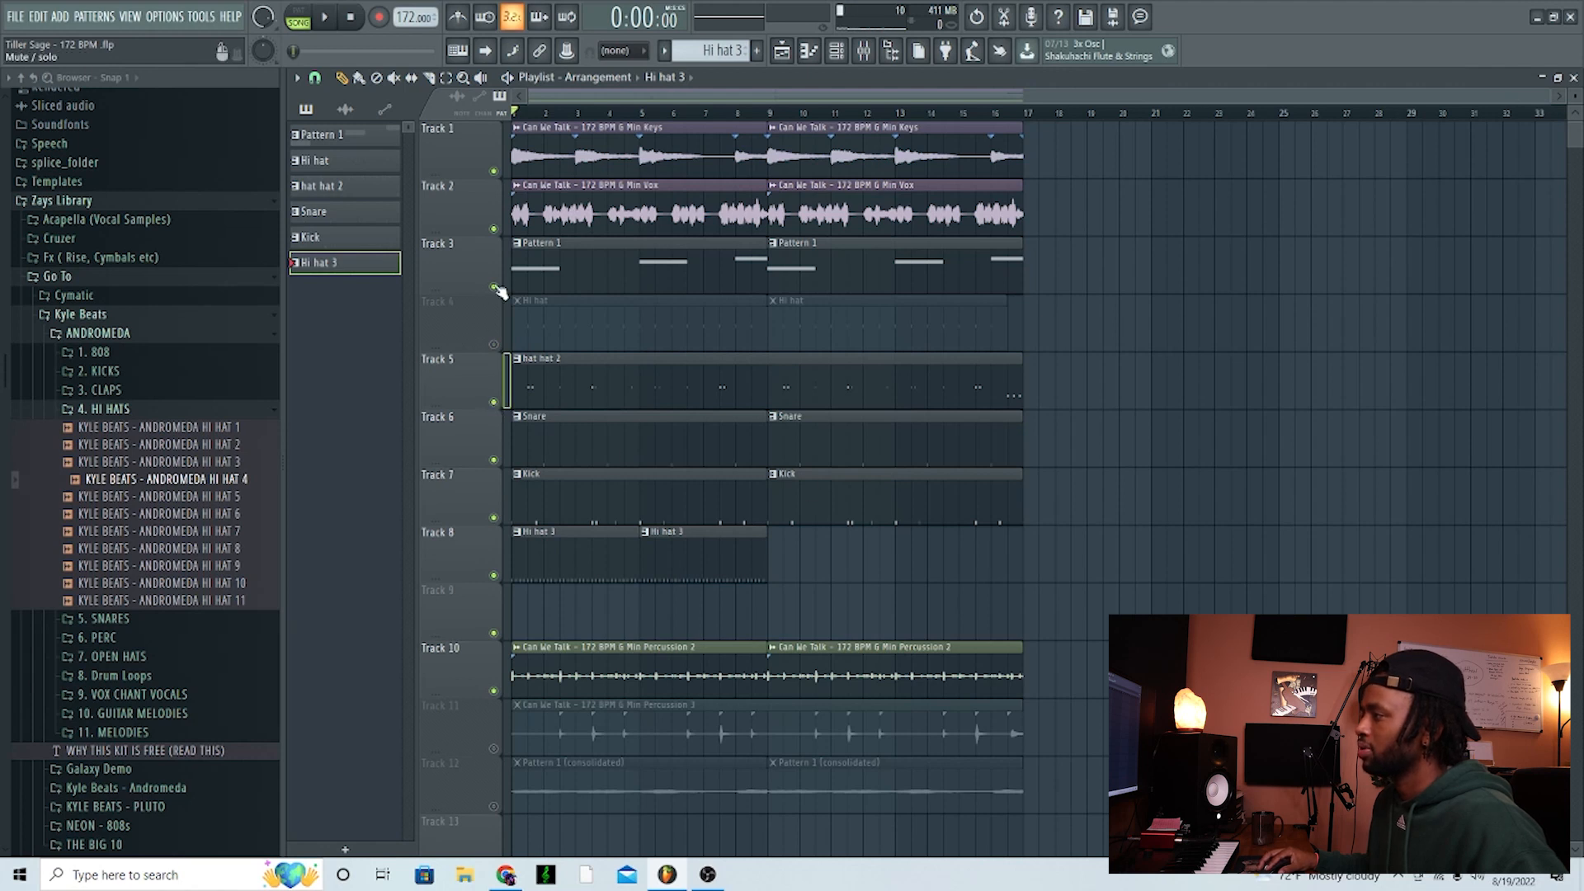
click(494, 401)
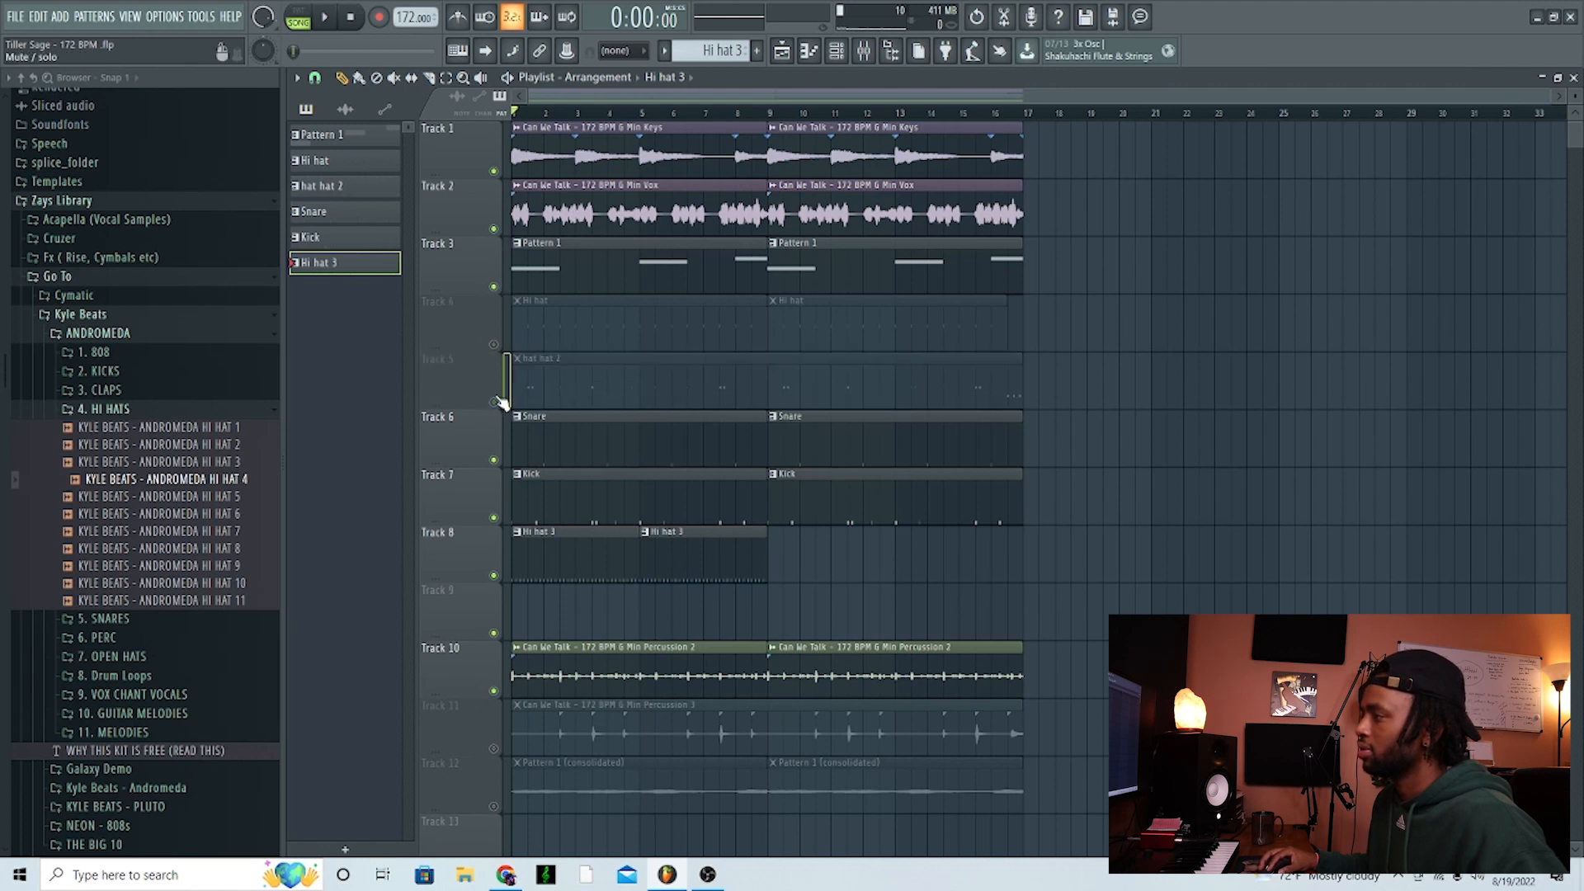
click(780, 560)
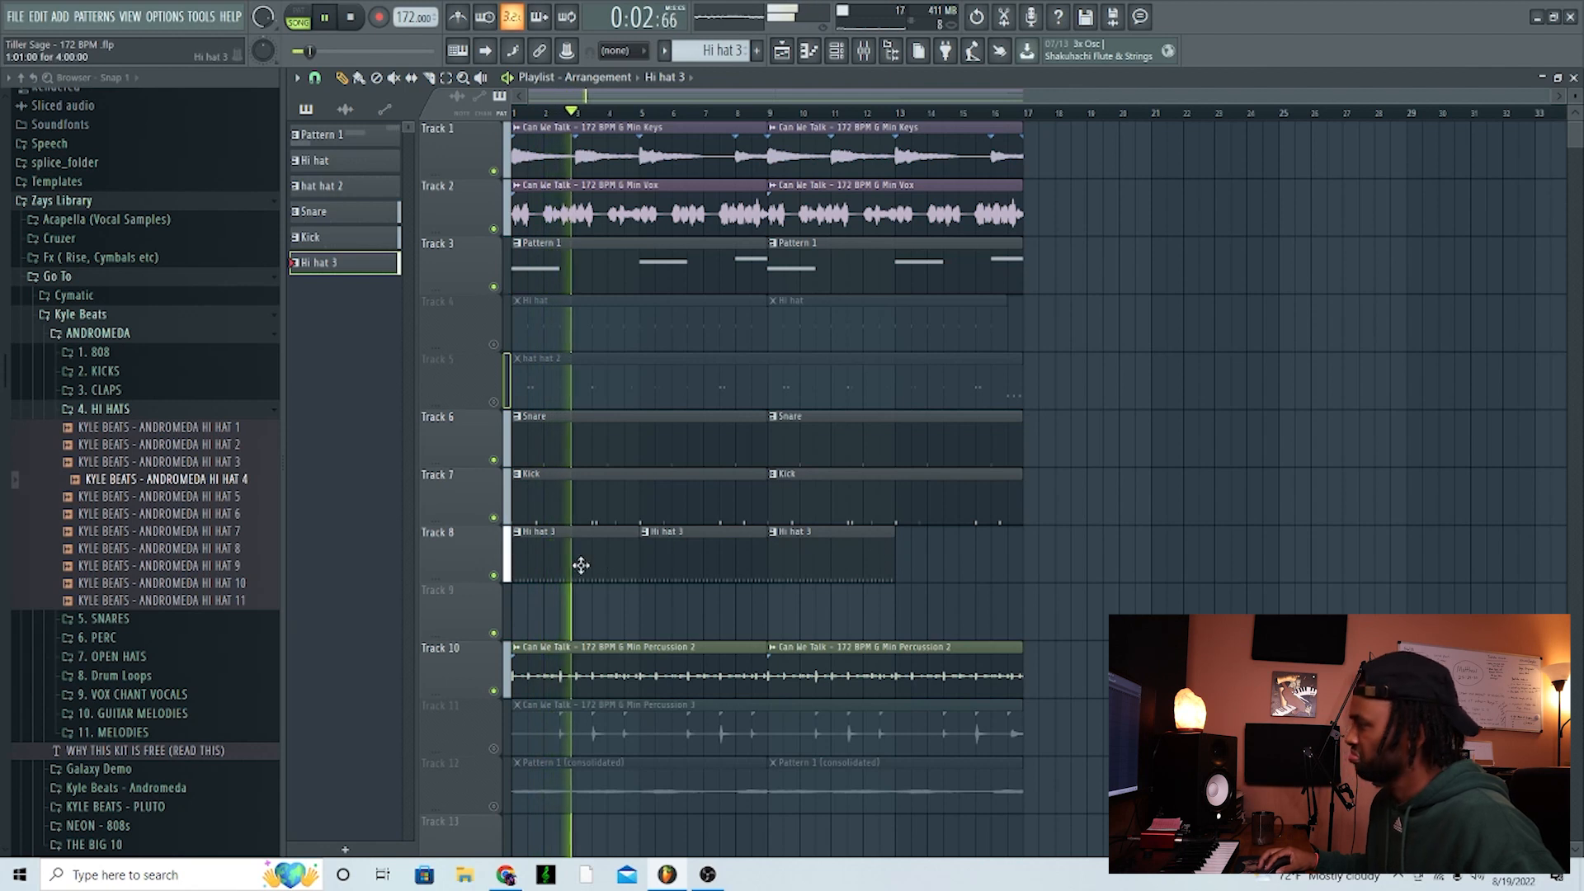
click(902, 545)
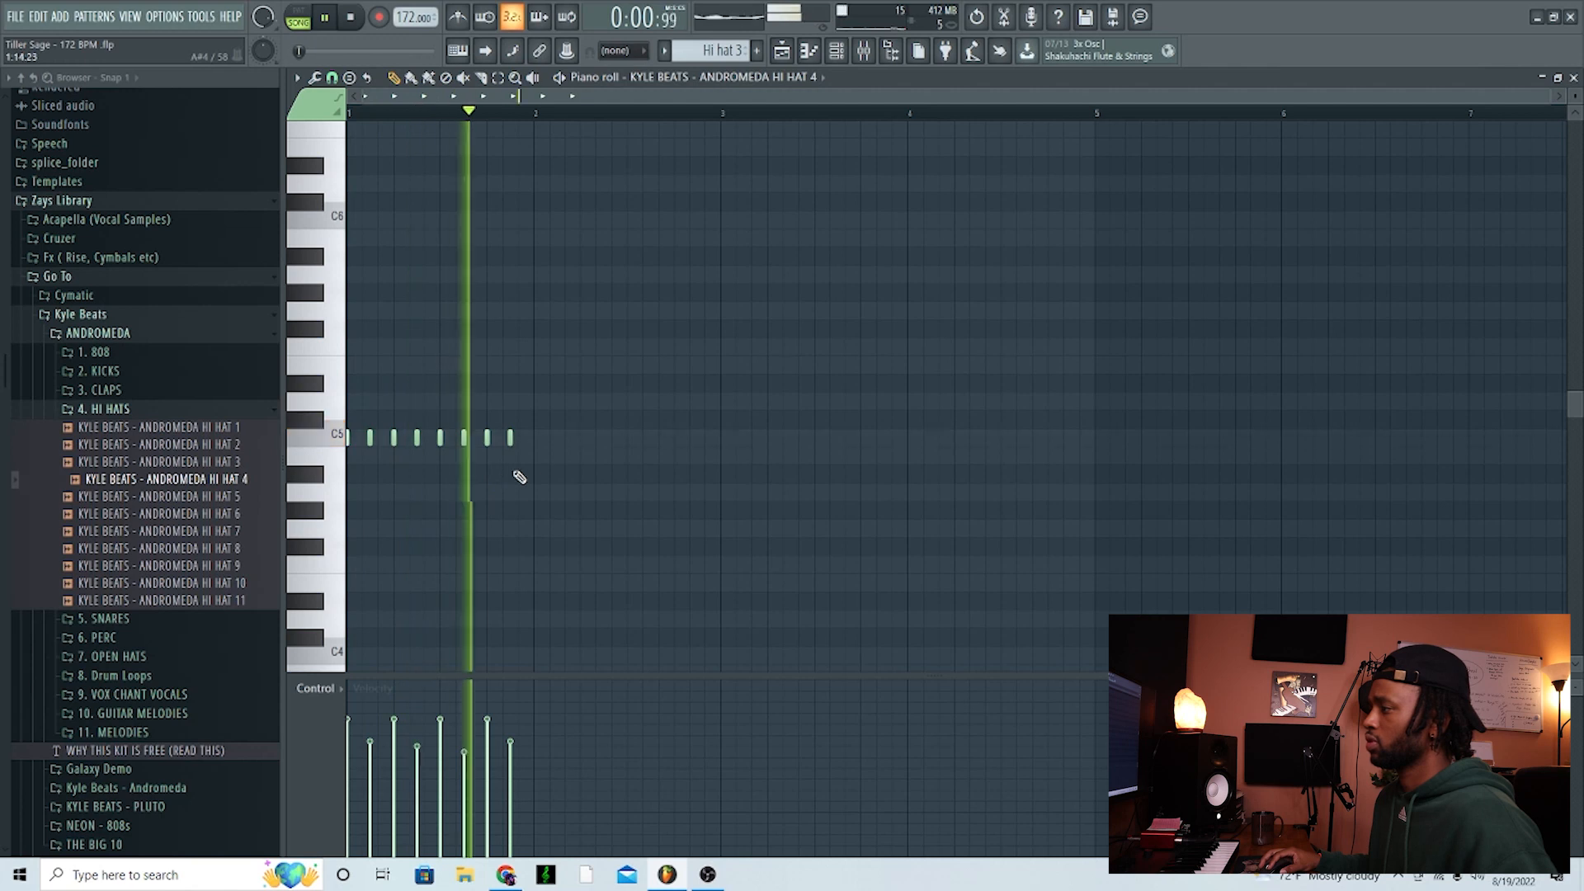
Set the piano roll snap to 1/2 step and add a three-note F4 roll near the end of bar 1 in Hi hat 3
click(536, 478)
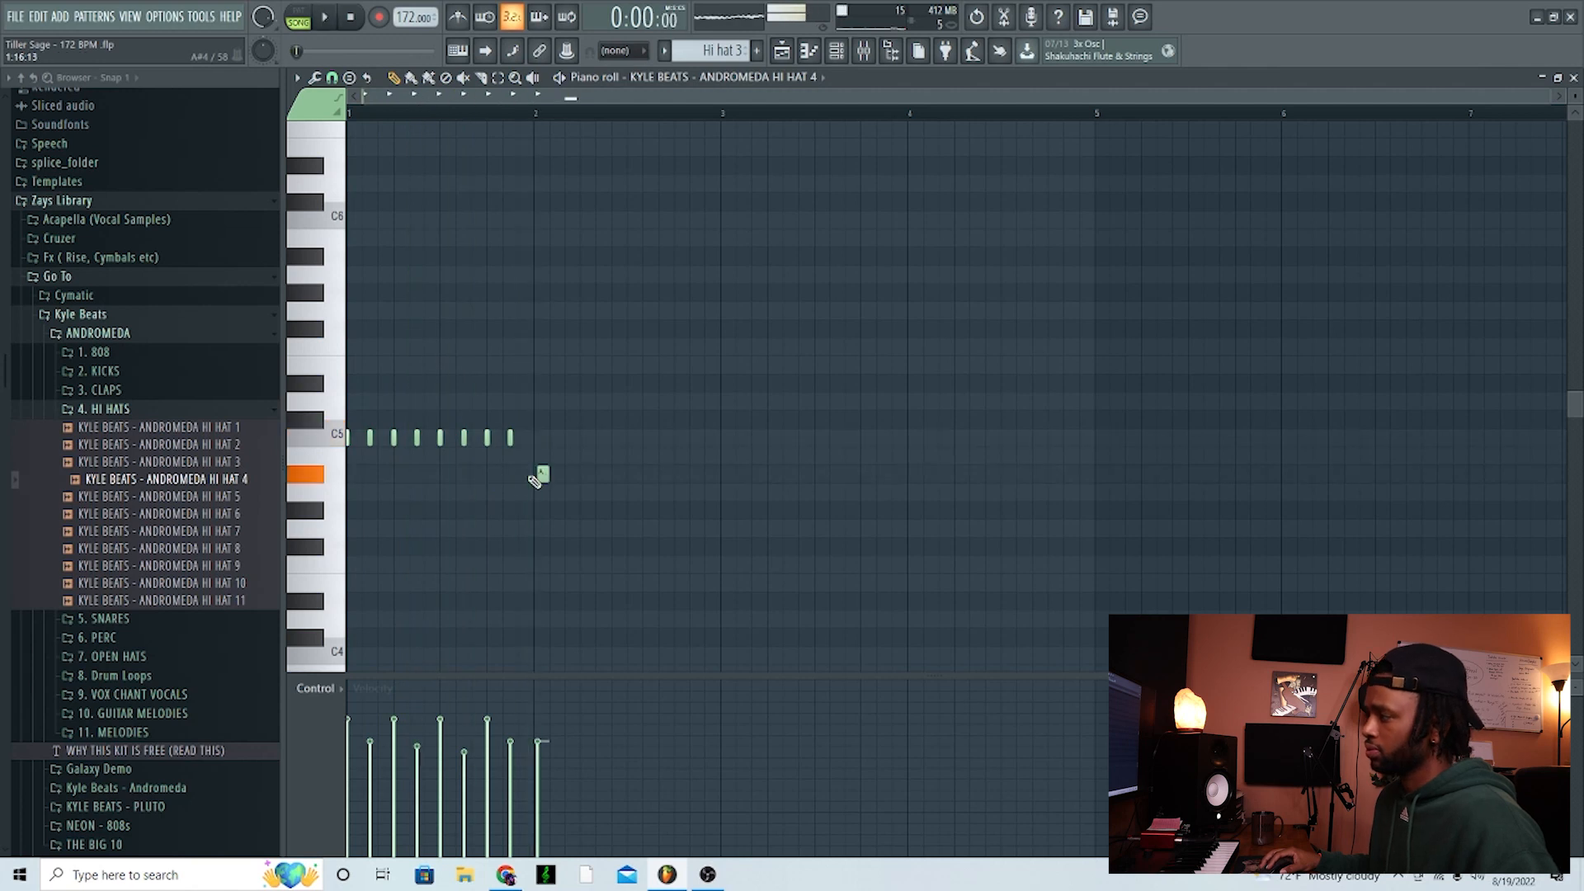
click(332, 77)
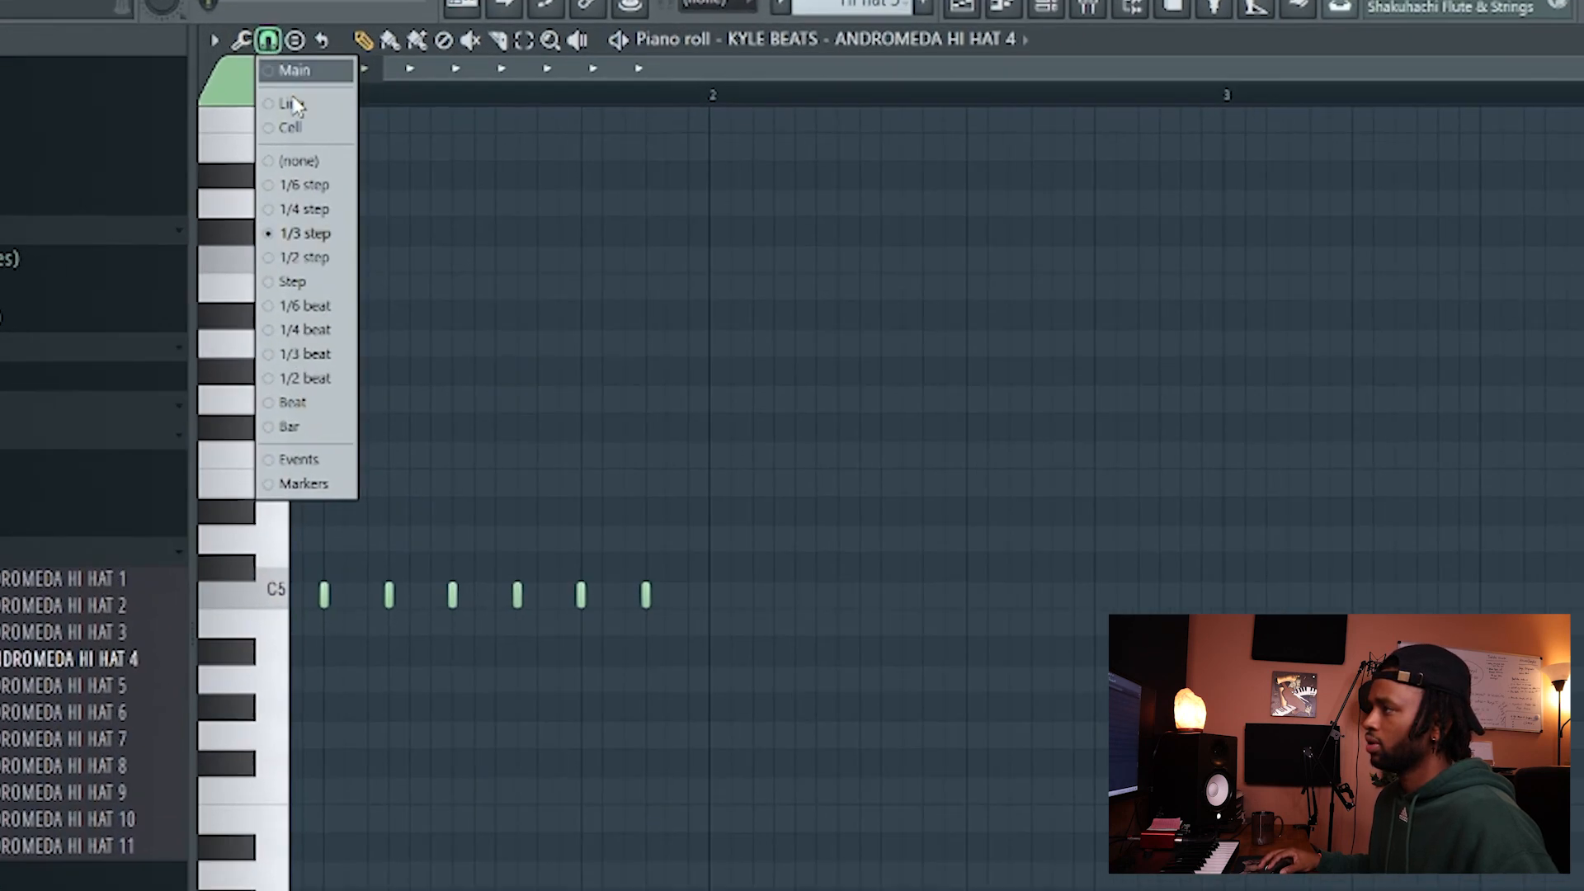
click(304, 258)
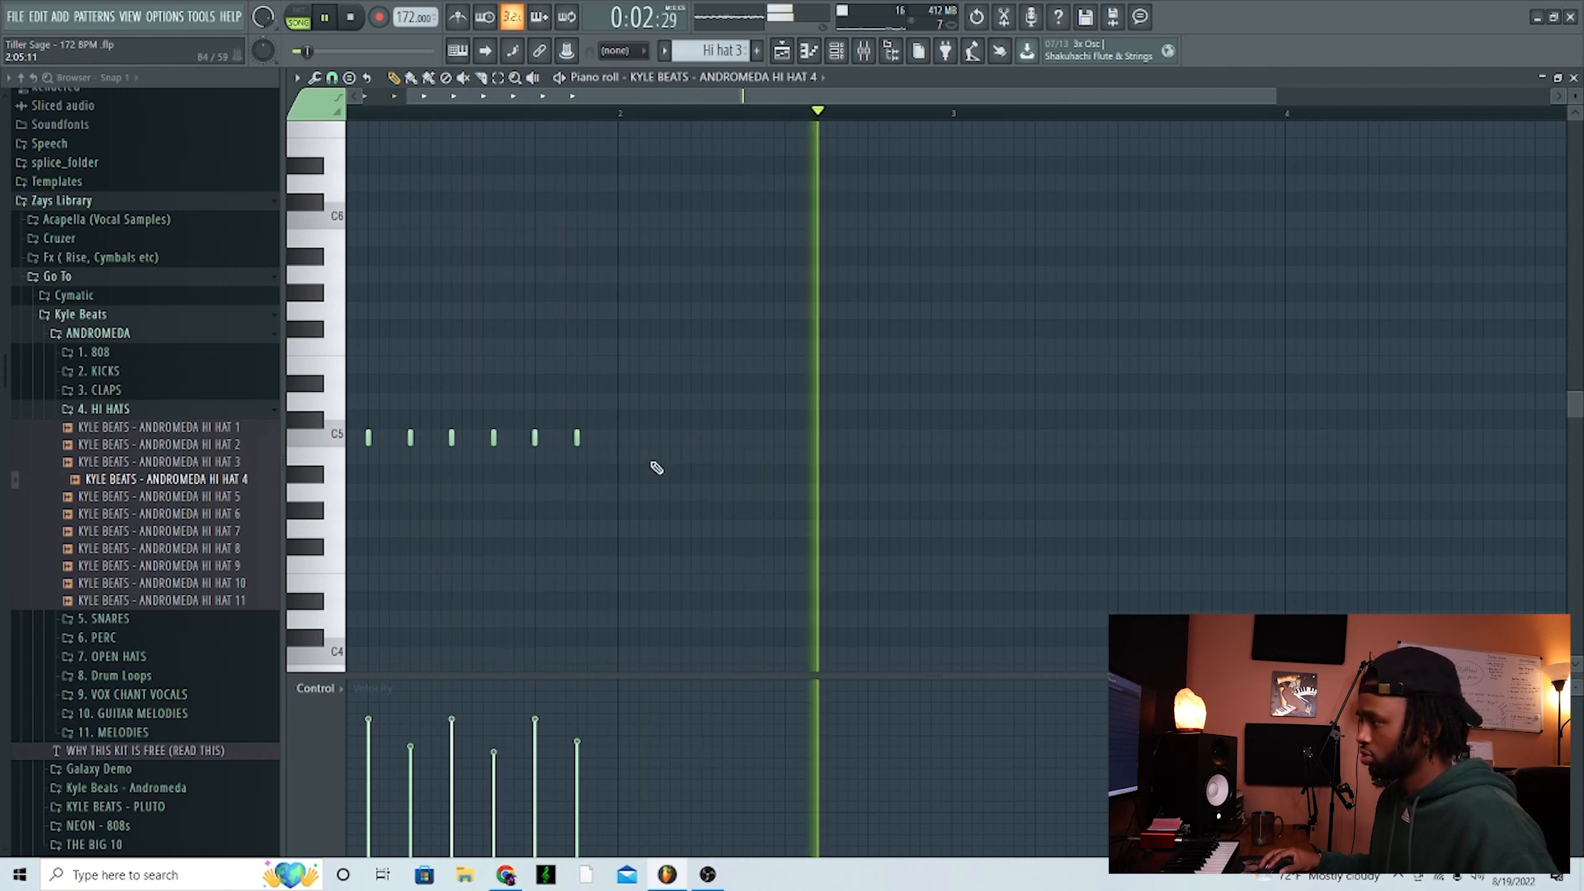
click(532, 565)
click(560, 566)
drag(560, 566, 575, 566)
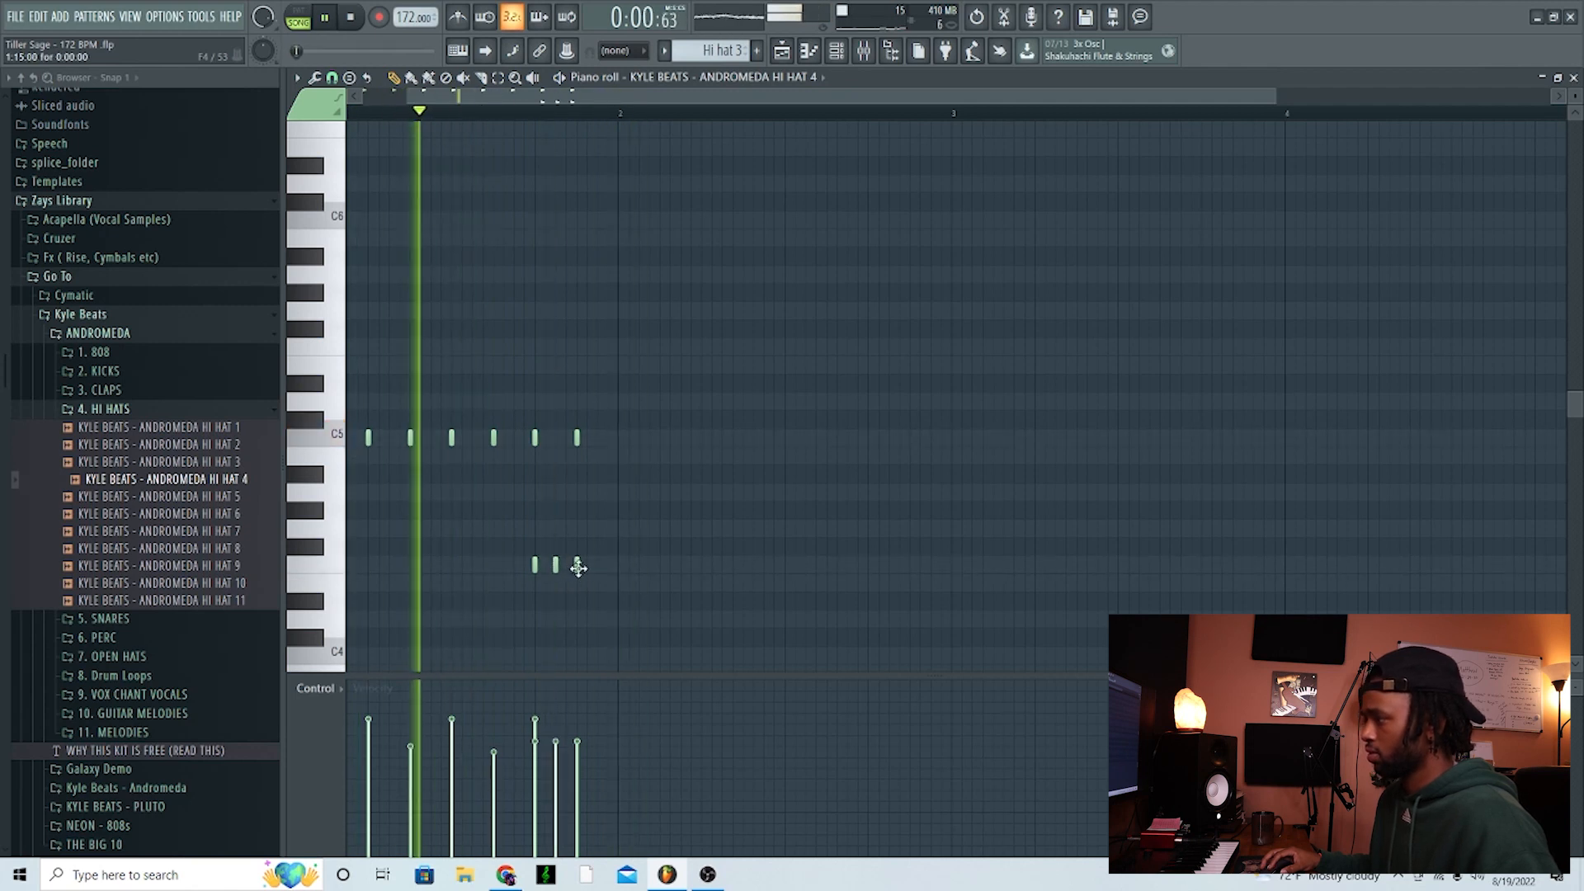
Duplicate the first bar of hi-hat notes into bar 2 and delete the copied F4 roll notes there
key(ctrl+a)
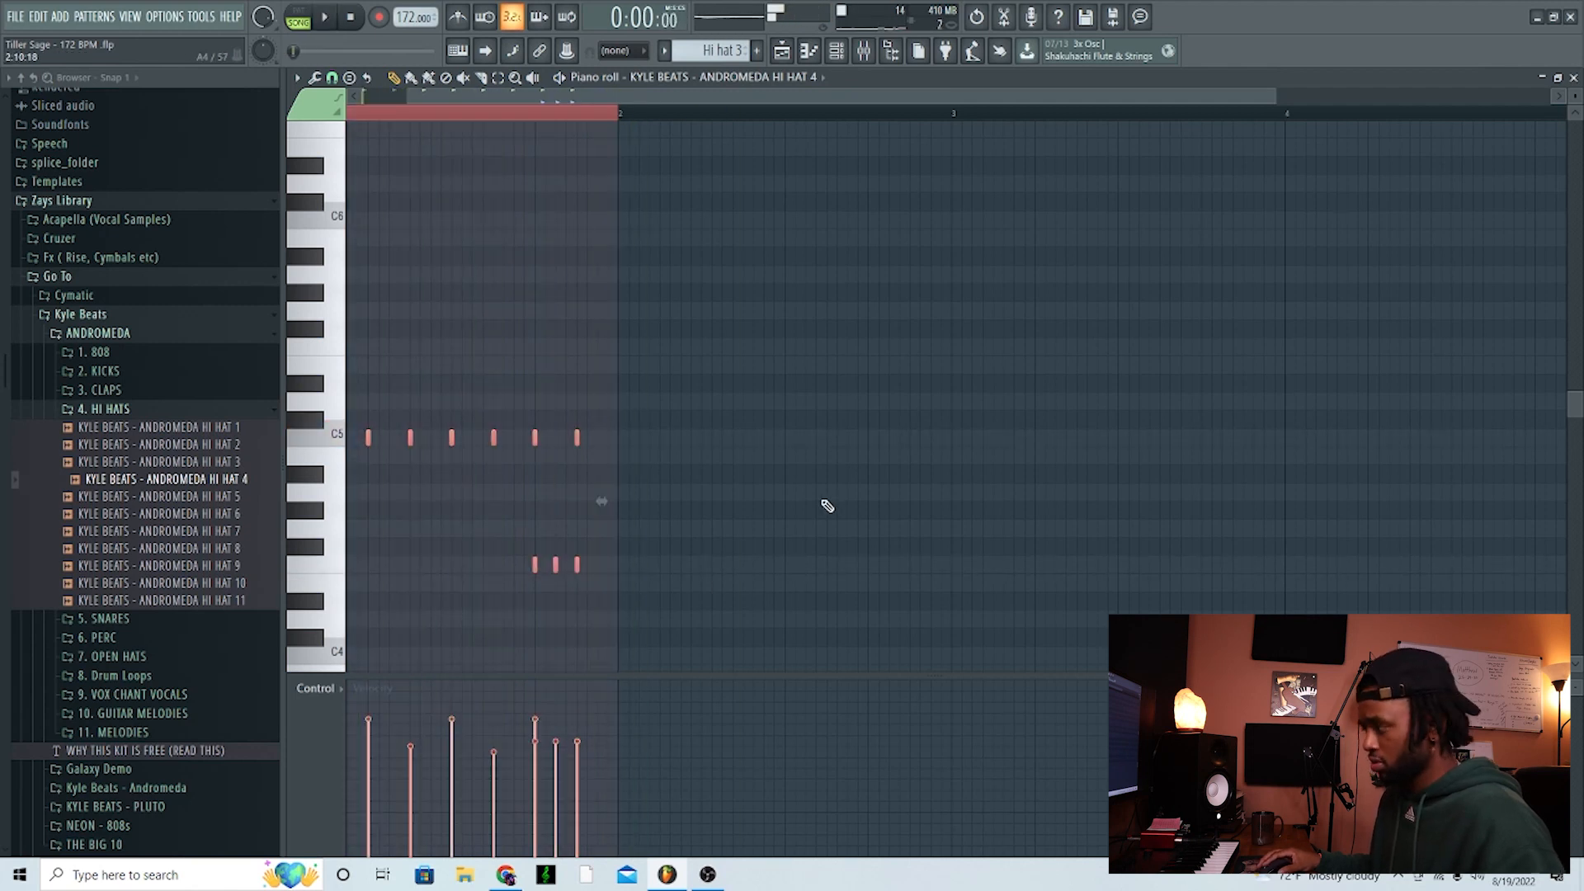
key(ctrl+b)
scroll(781, 516, down, 2)
right_click(730, 585)
right_click(754, 565)
right_click(768, 565)
right_click(783, 566)
key(space)
Duplicate the two bars of hi-hat notes into bars 3 and 4 and remove the middle note of the F4 roll in bar 3
key(ctrl+a)
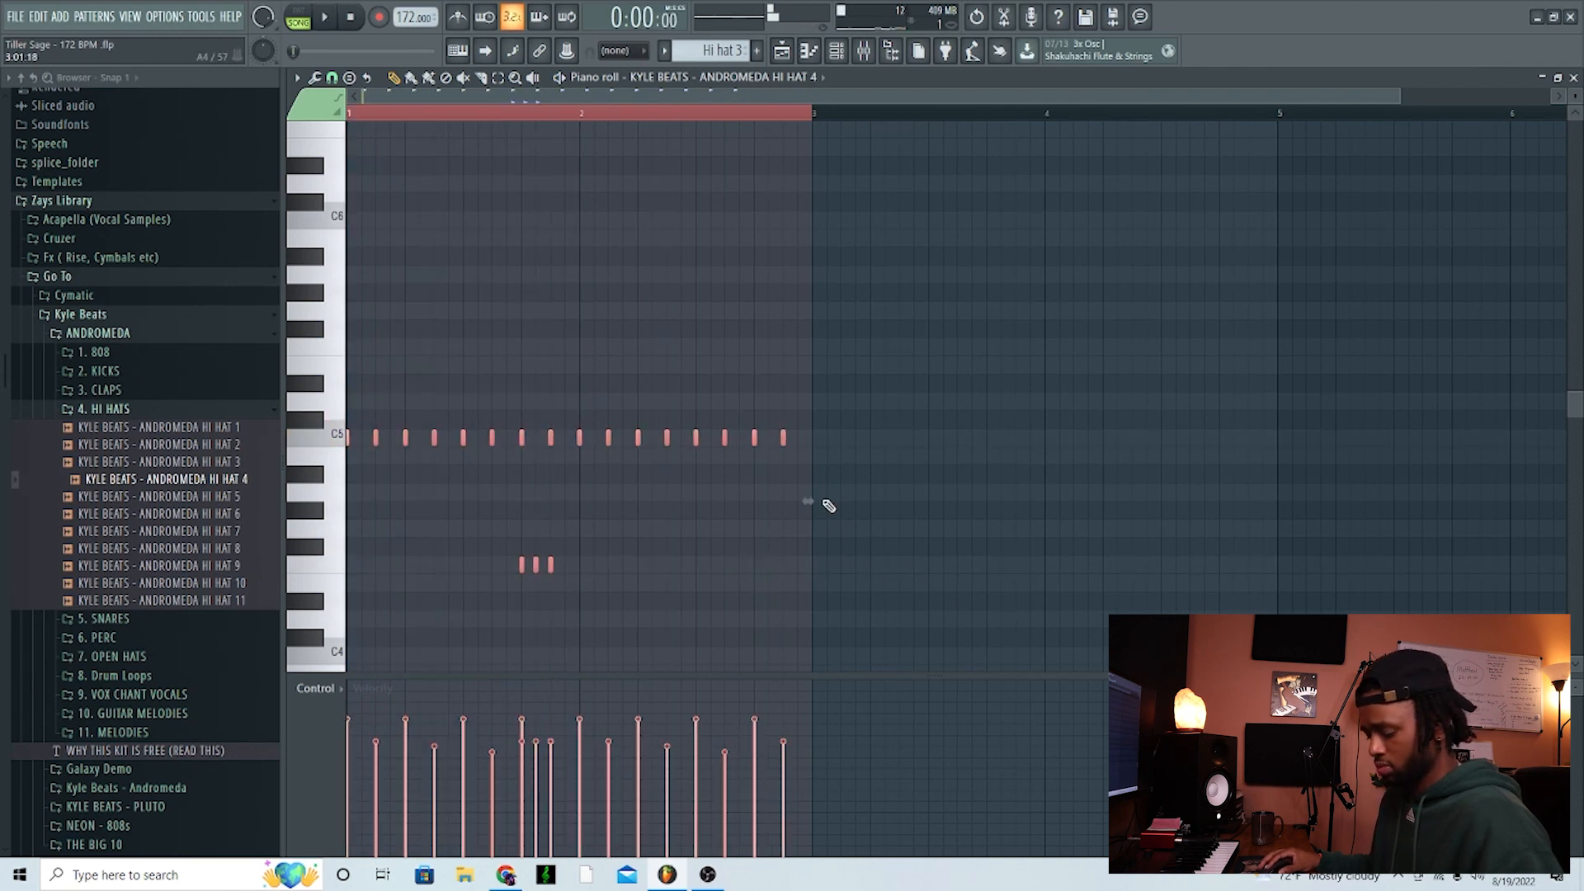
key(ctrl+b)
scroll(642, 267, down, 2)
right_click(908, 571)
scroll(715, 582, up, 1)
scroll(715, 582, up, 2)
right_click(945, 565)
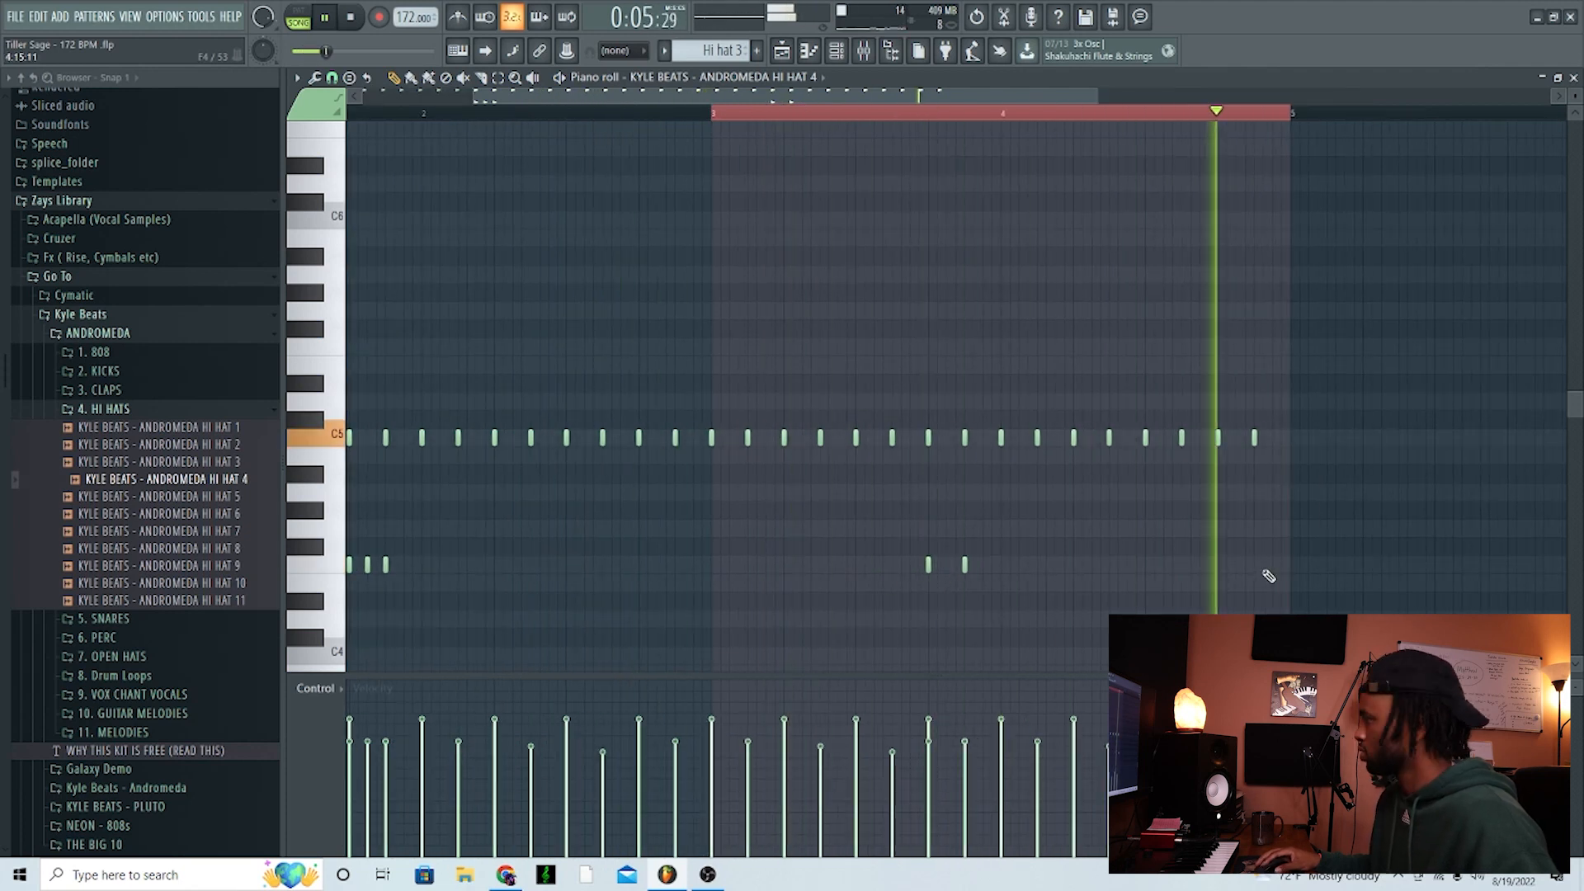
Return to the playlist and move the Melody track up from track 13 to track 9, directly below Hi hat 3
click(781, 52)
scroll(972, 421, down, 1)
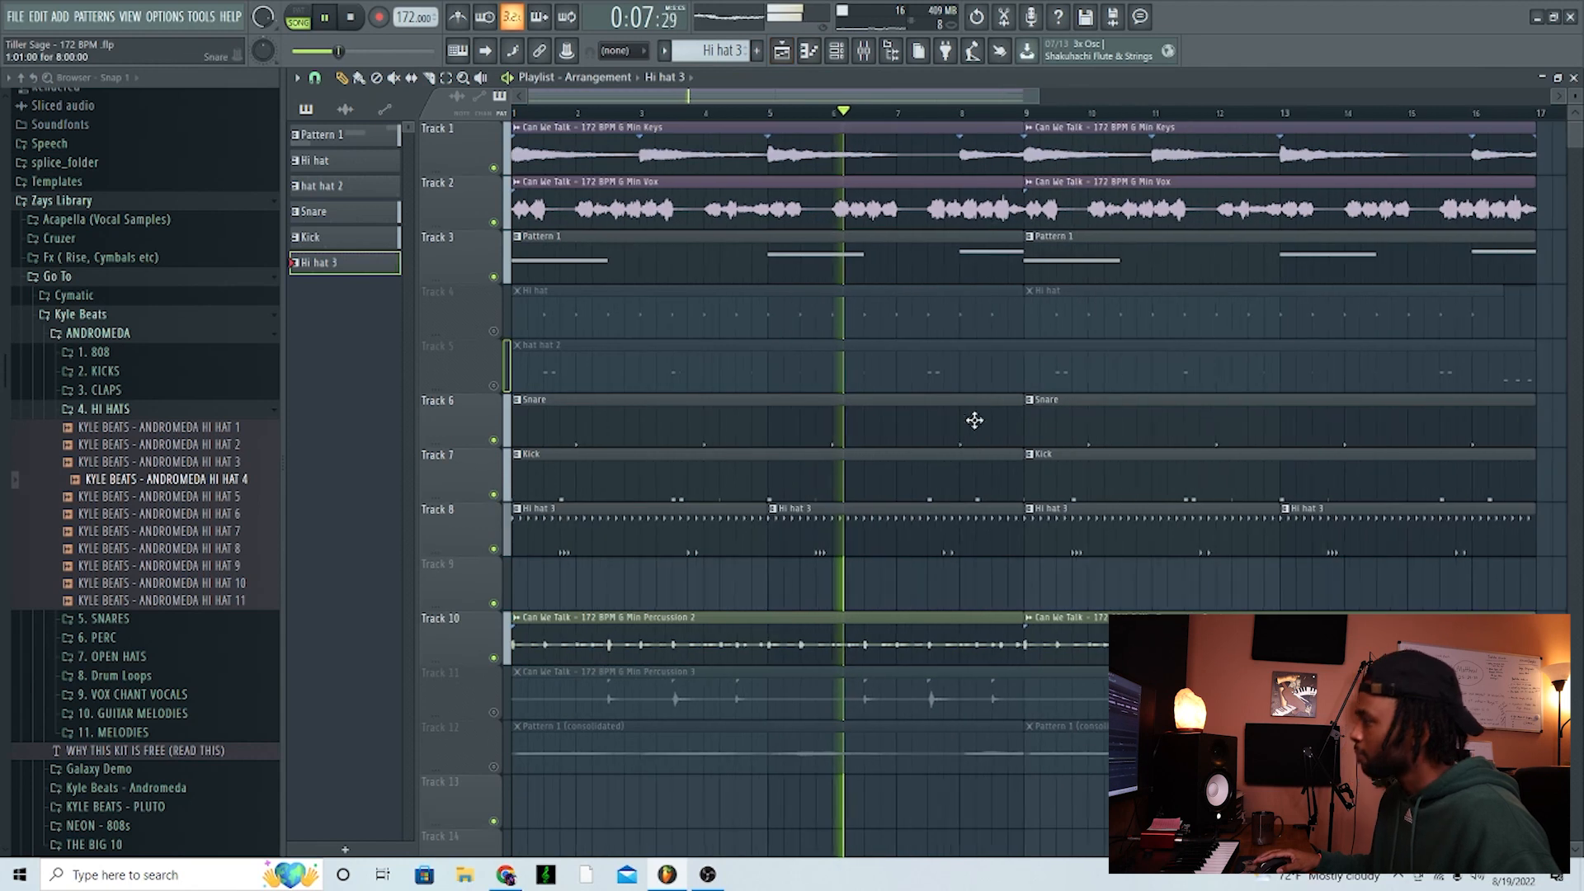
scroll(902, 528, down, 3)
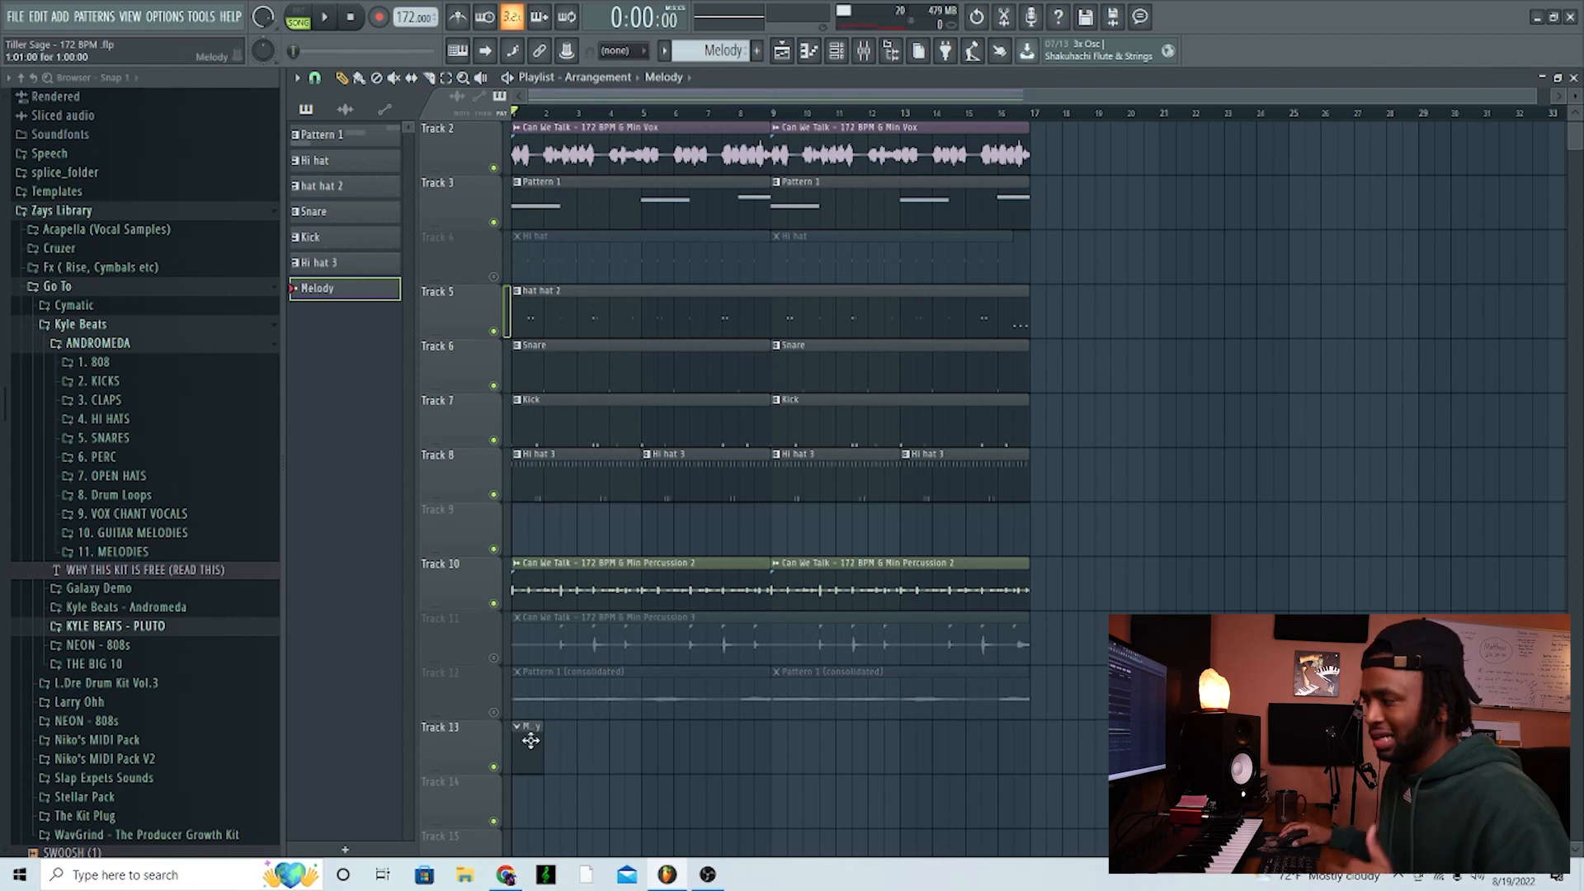
drag(482, 749, 483, 536)
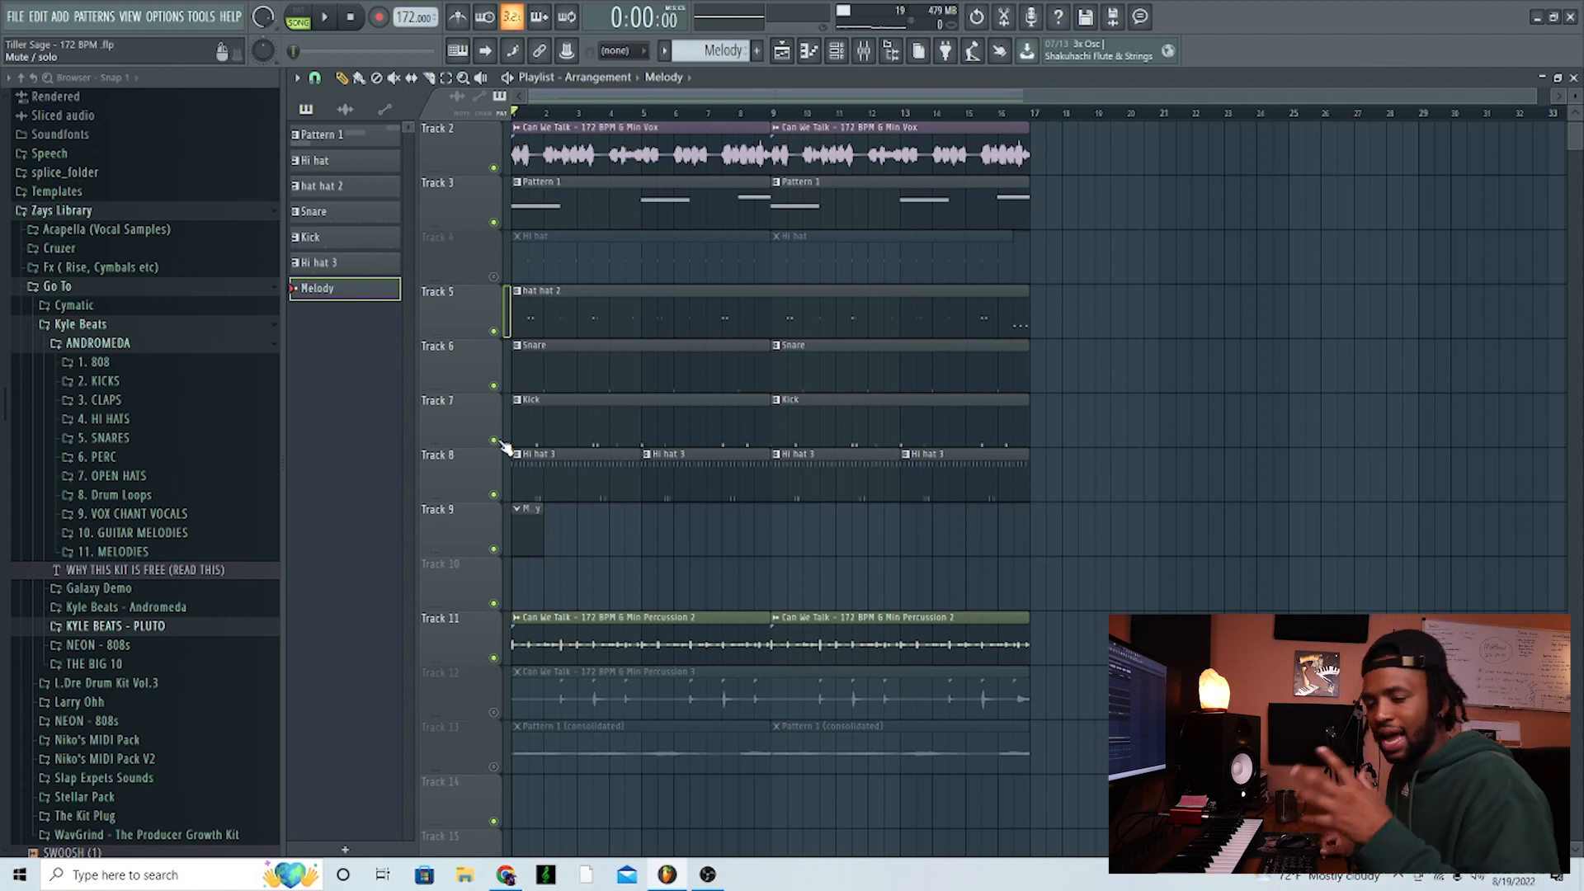
Open the Electric Piano Bright notes in the piano roll and nudge all notes after the first one slightly later
click(836, 52)
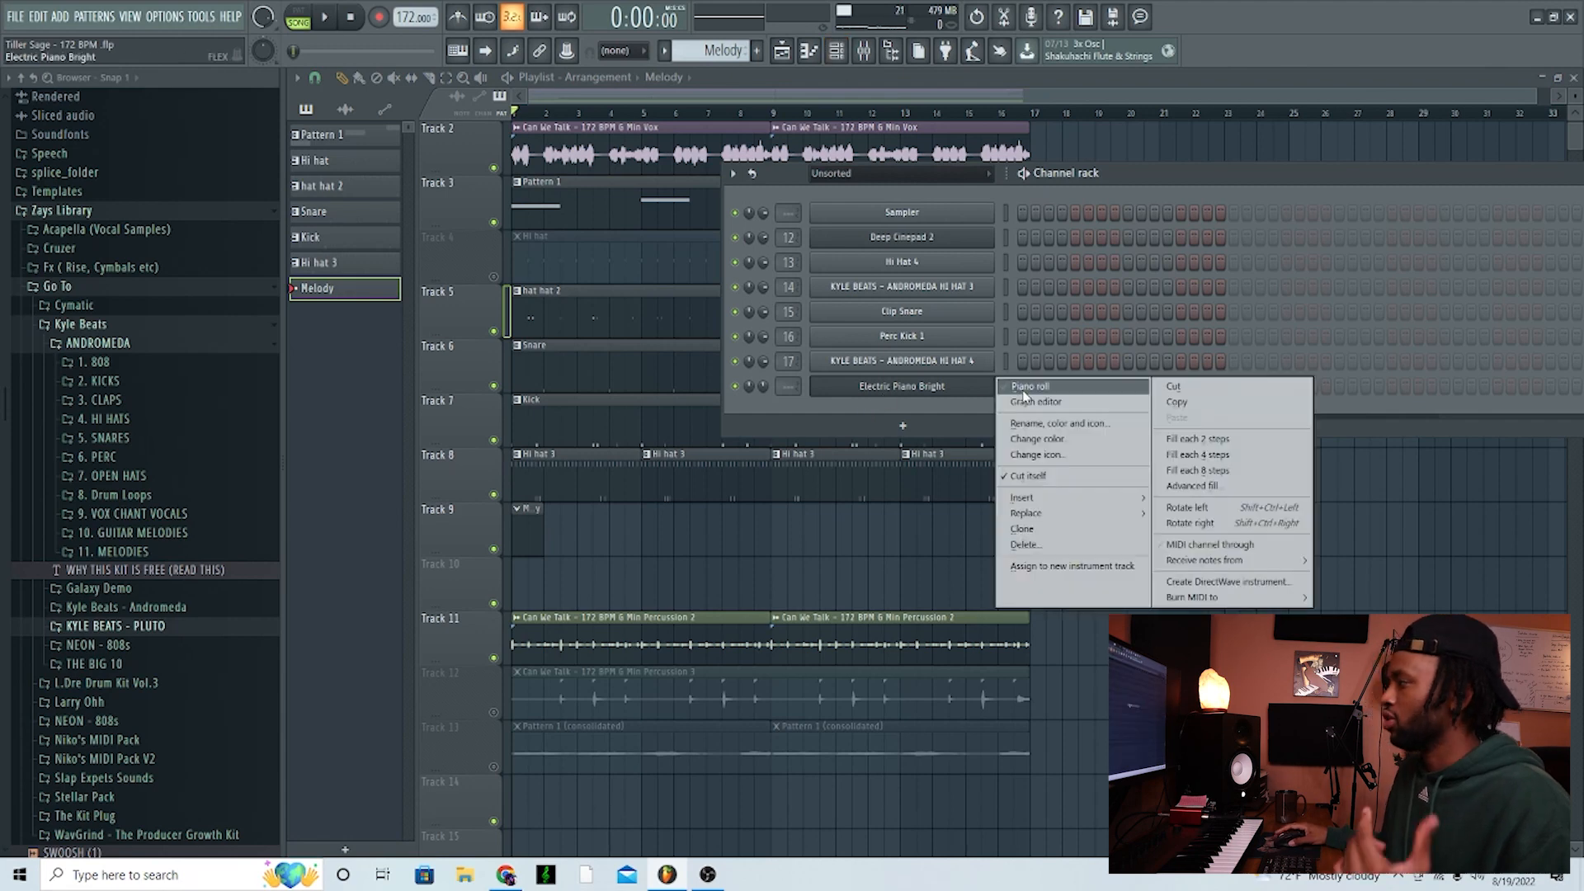
click(1023, 393)
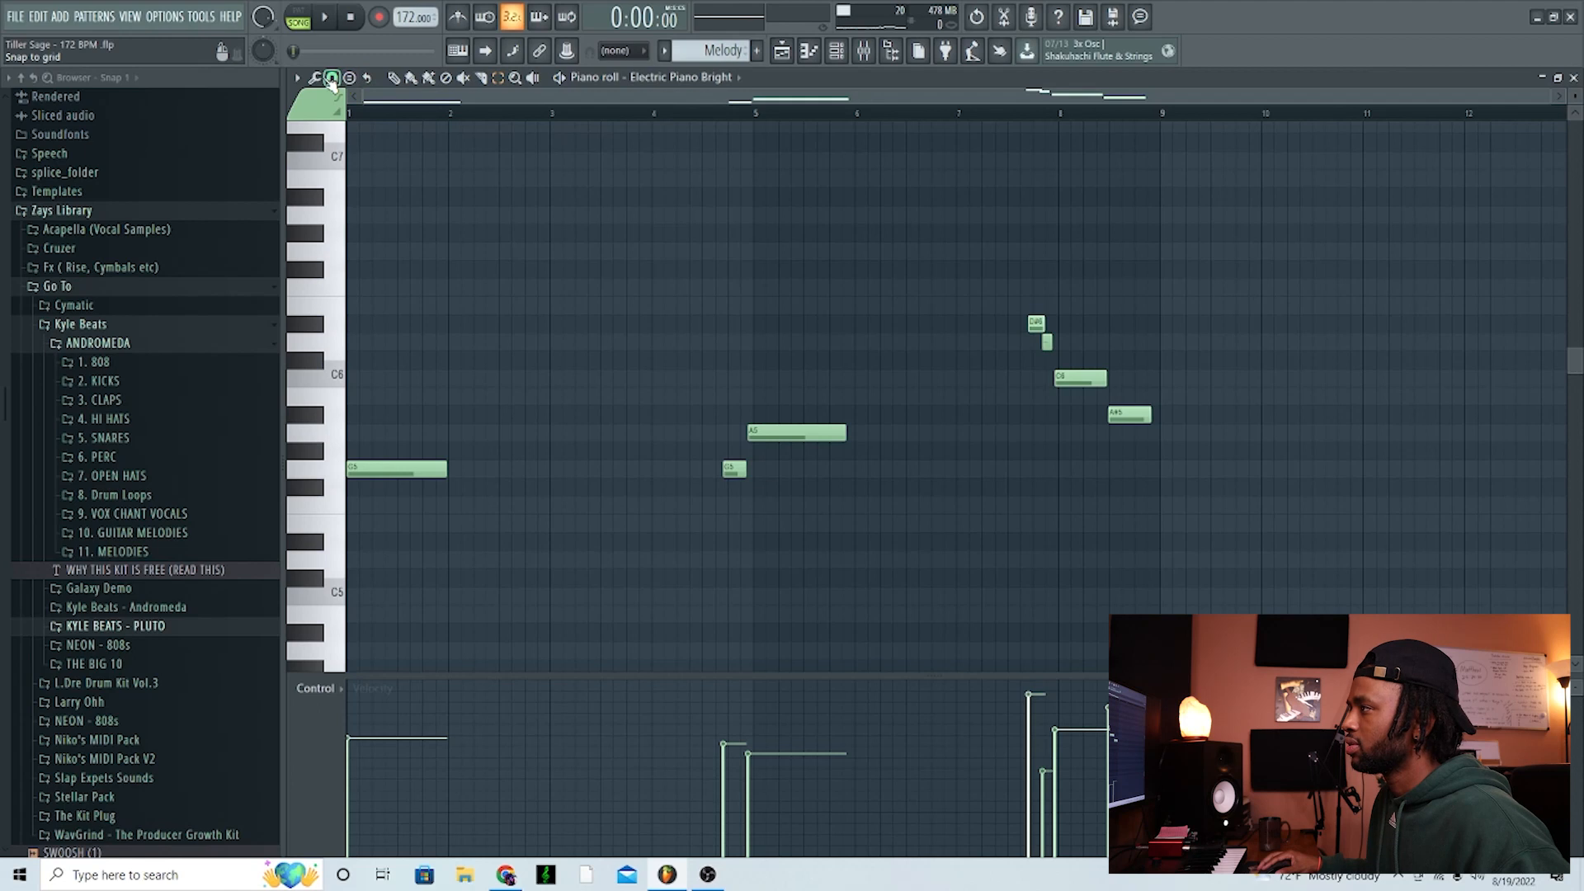
key(space)
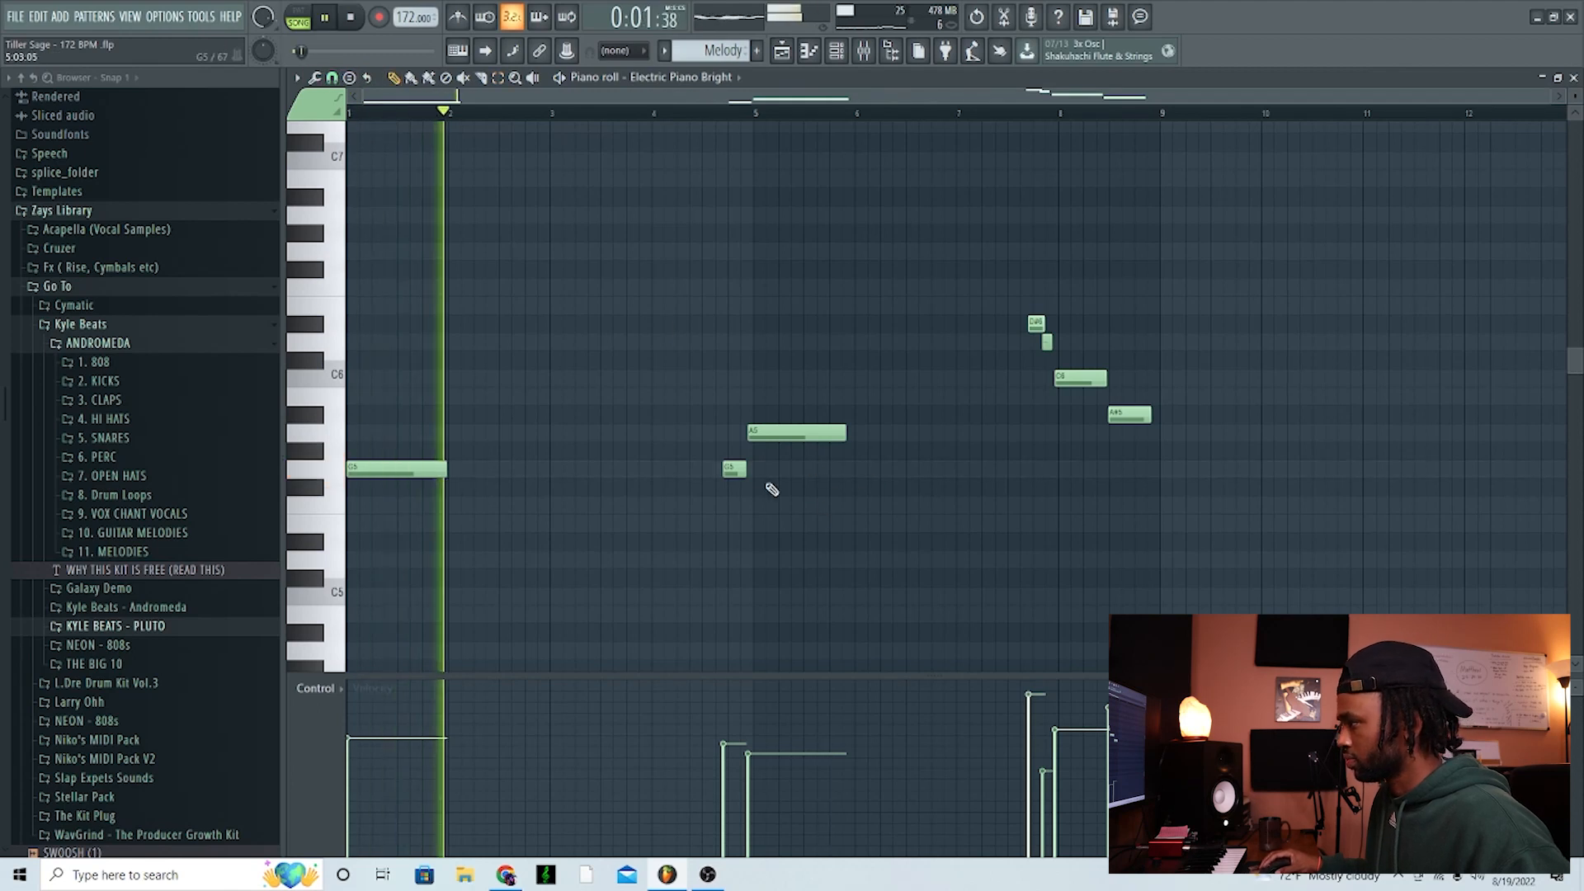
drag(1296, 551, 576, 222)
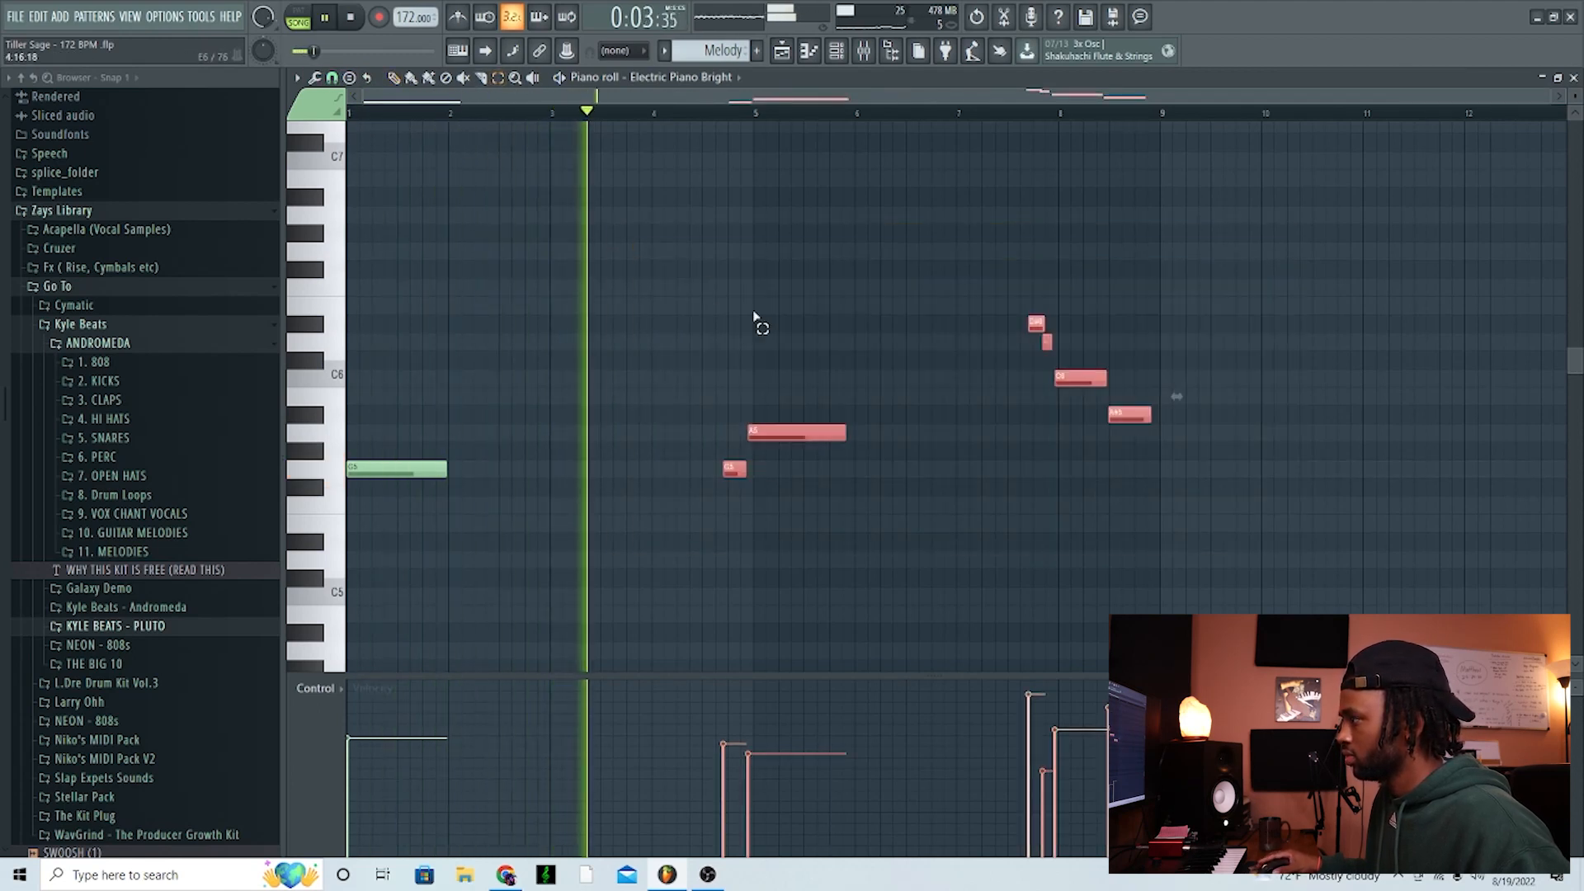
key(shift+Right)
key(shift+Left)
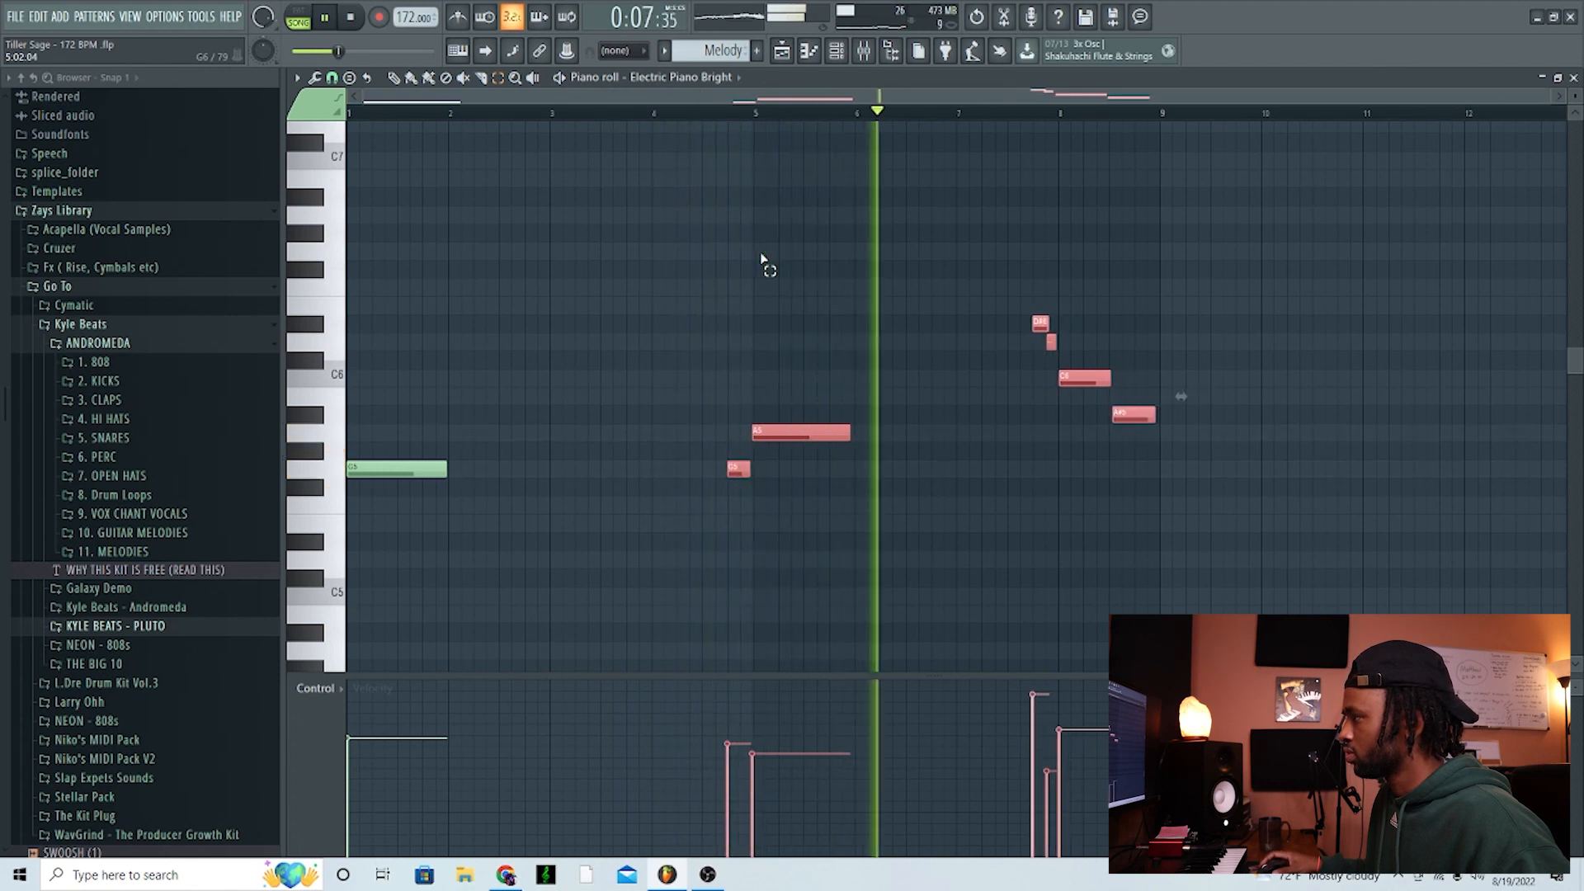
click(763, 260)
Rework the melody around bar 8, replacing the short D6 and C6 notes with a longer D6 on bar 8 and moving A#5 slightly earlier
scroll(1202, 392, up, 3)
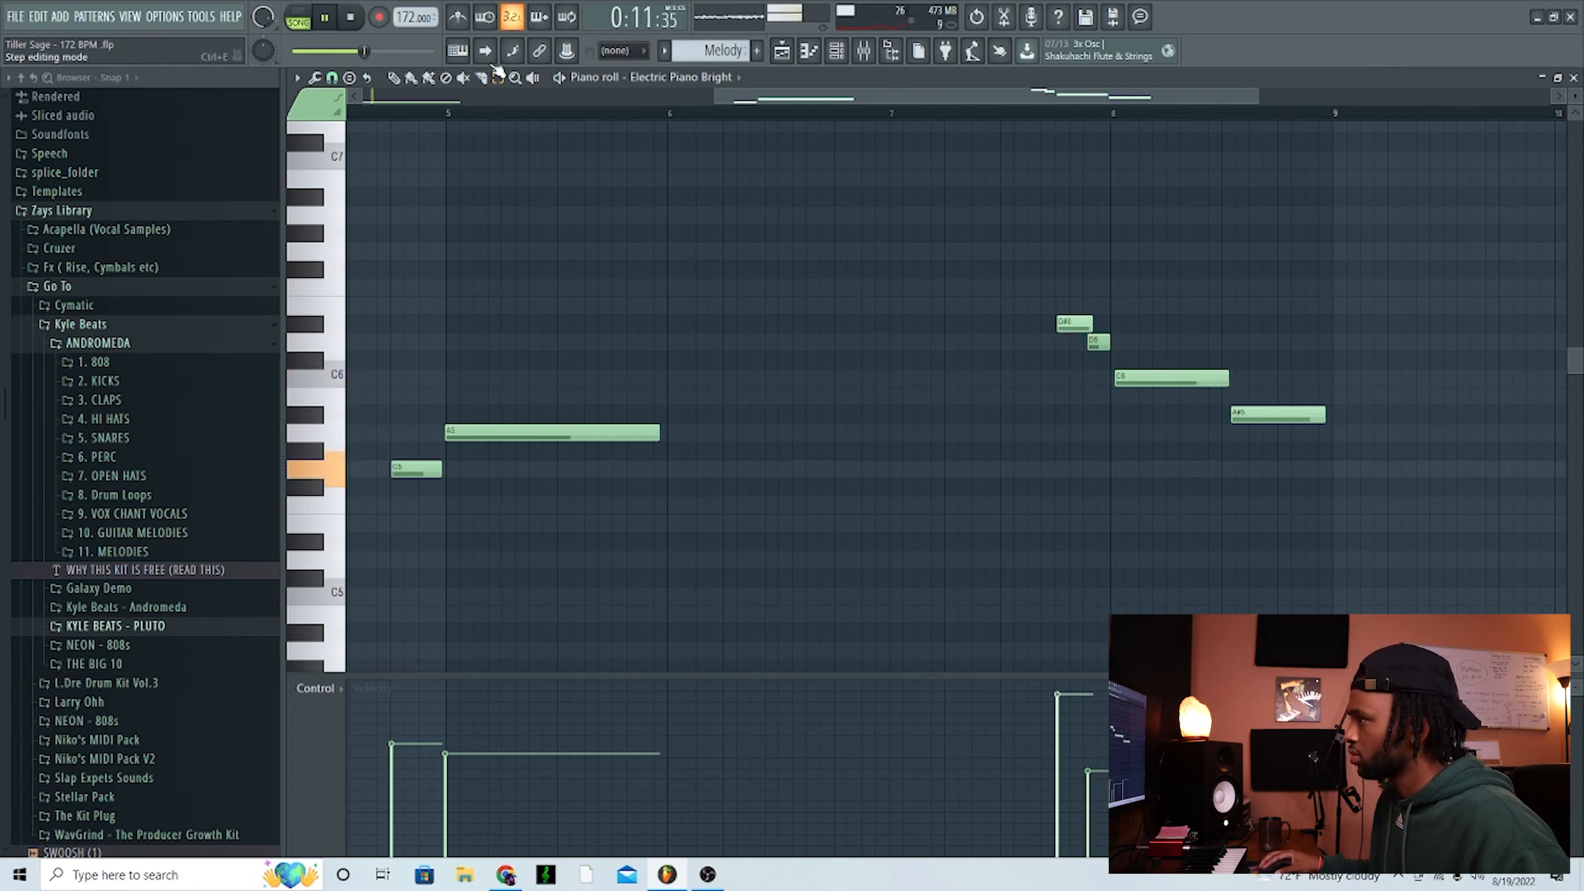
click(954, 114)
right_click(1098, 341)
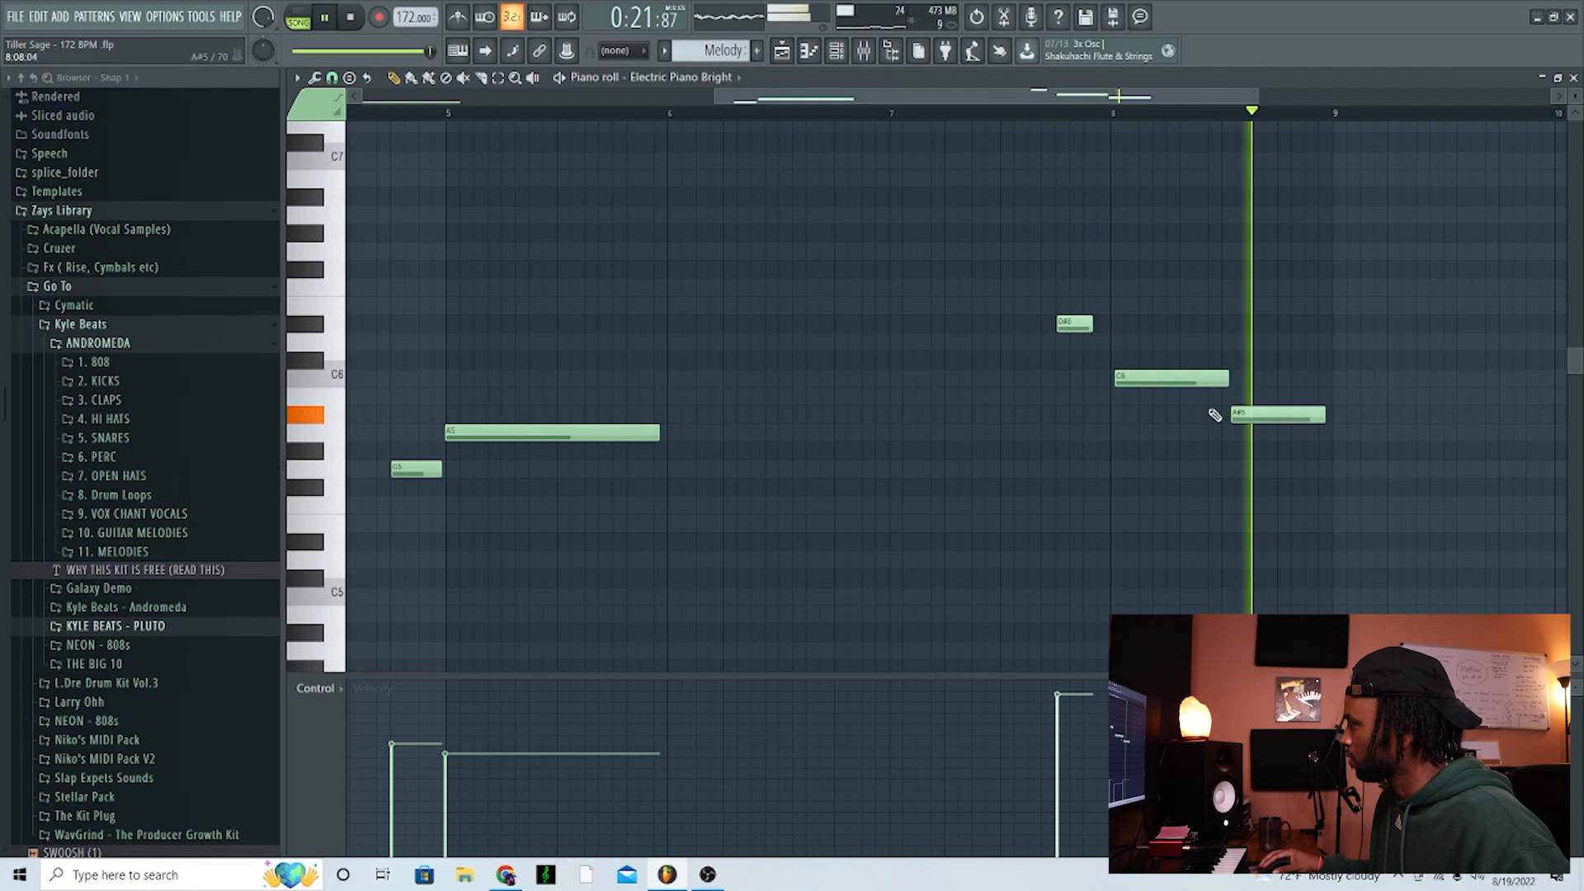
key(space)
drag(1098, 342, 1122, 341)
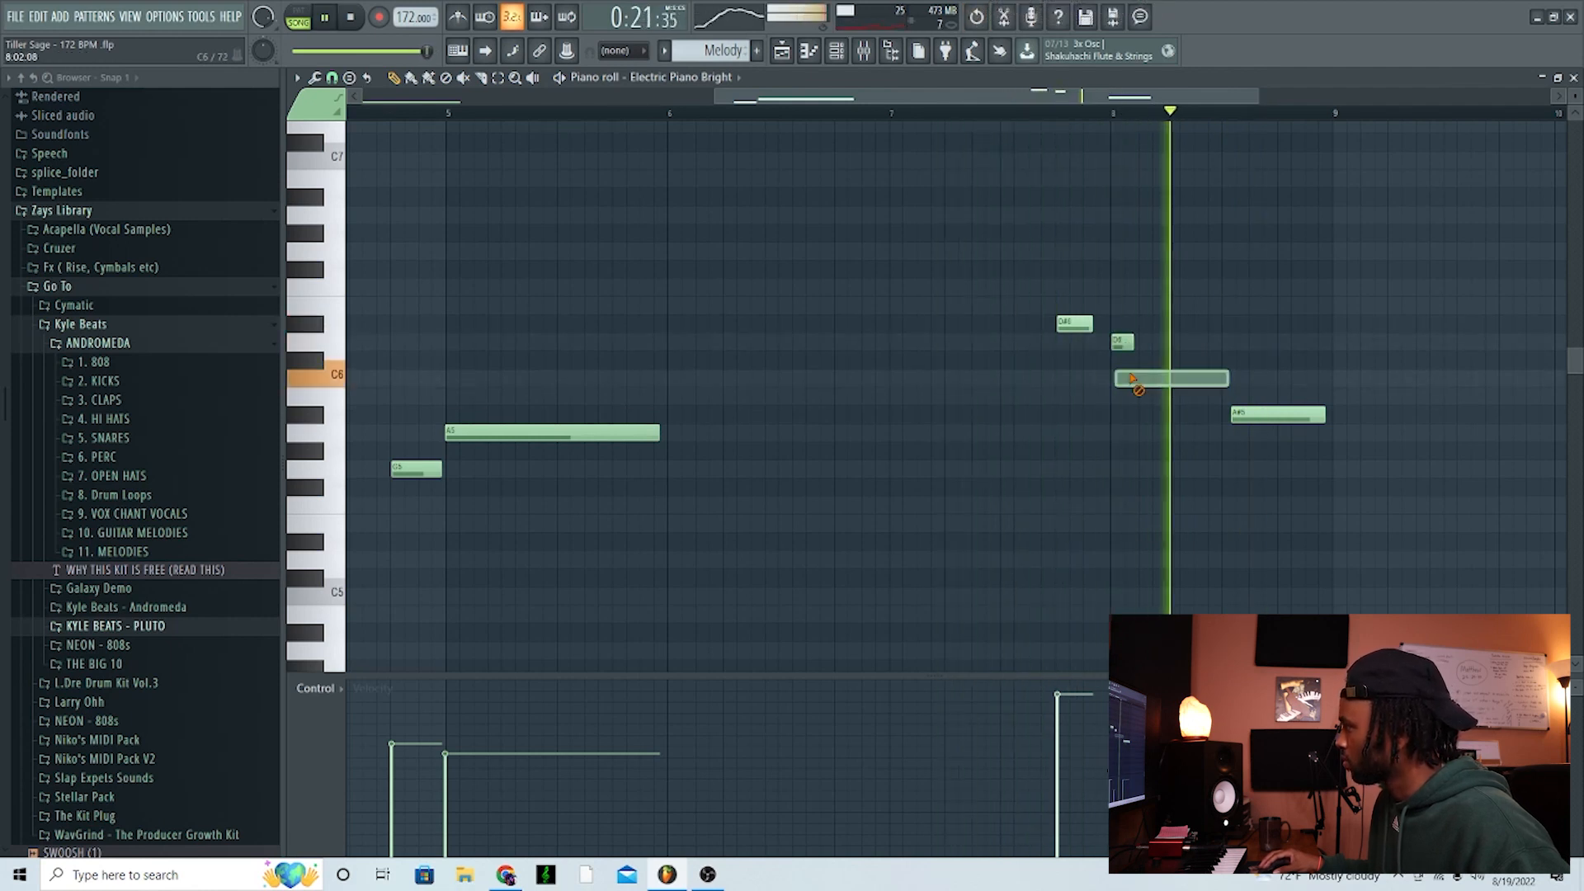
drag(1133, 342, 1163, 345)
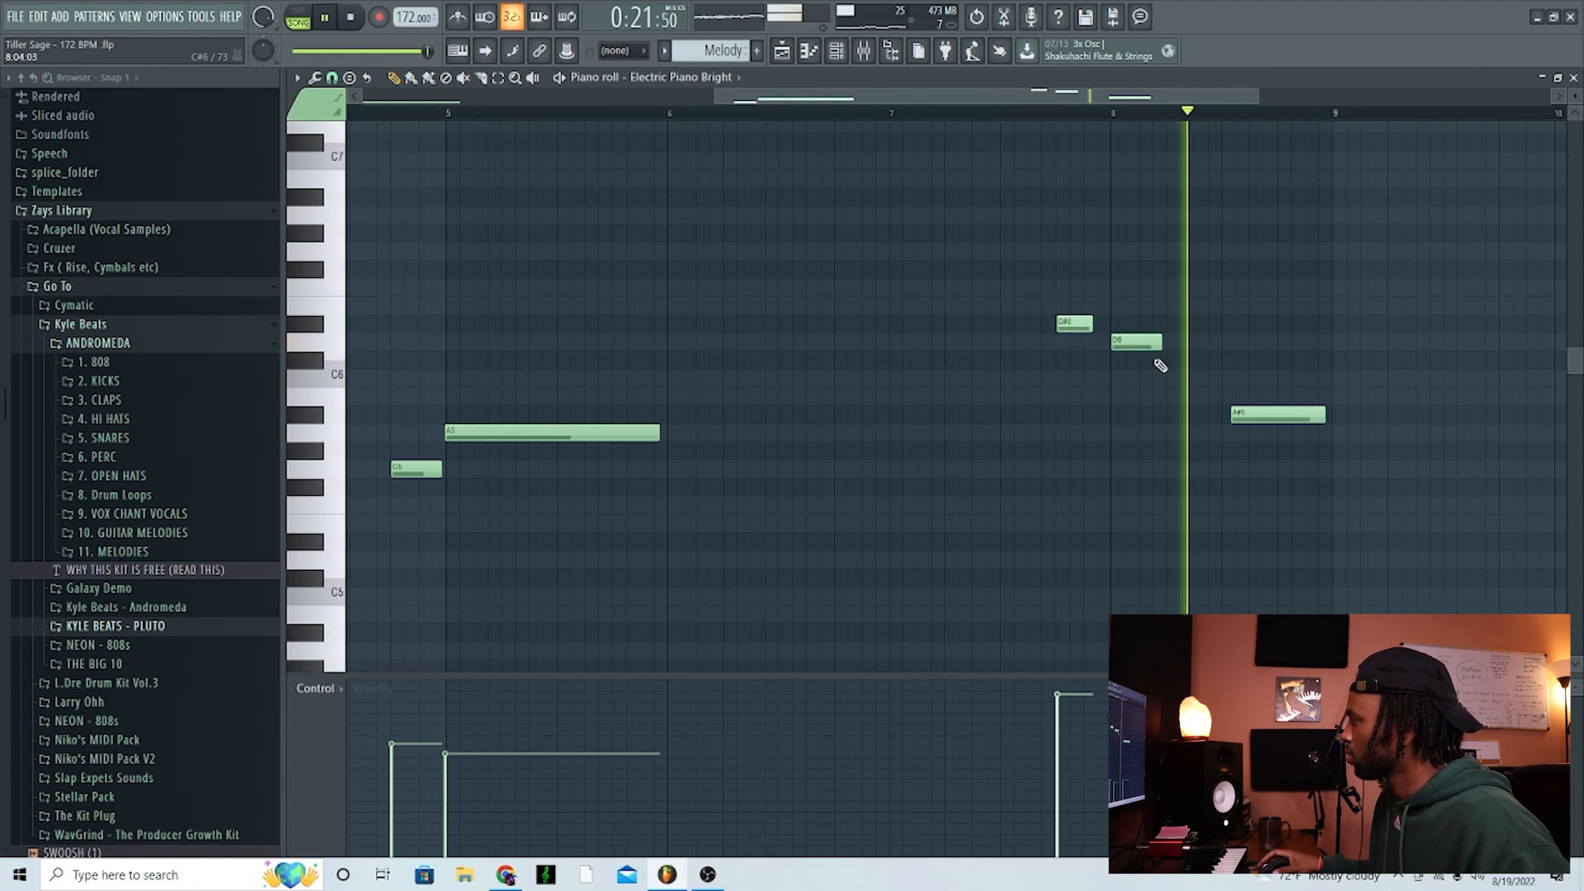
drag(1272, 421, 1262, 421)
key(space)
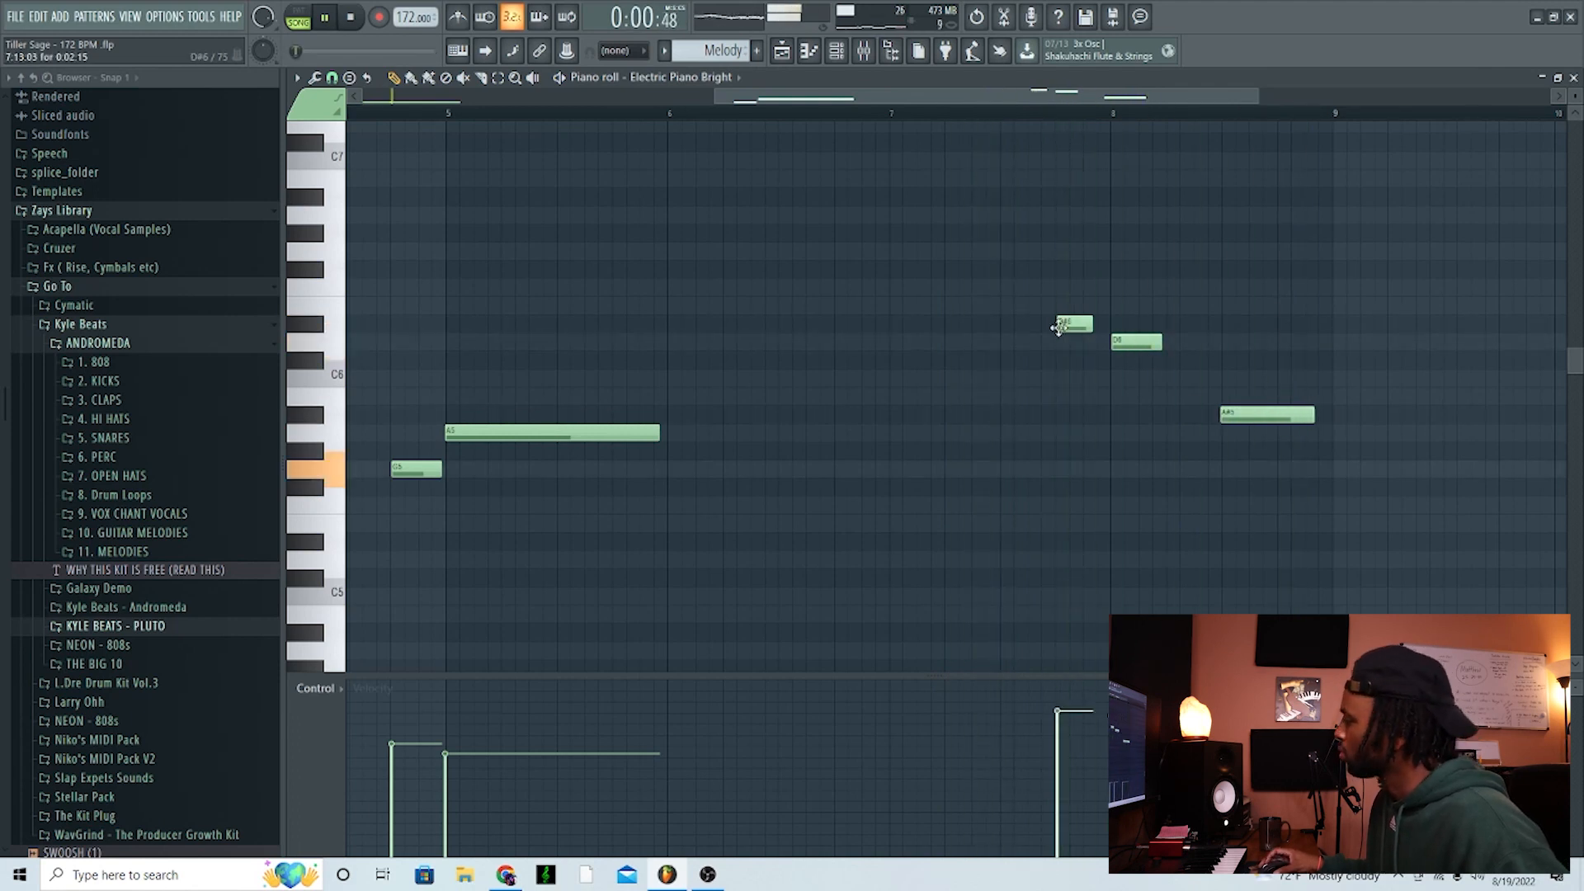
Load Gross Beat in the first effect slot of the Electric Chorus Guitar mixer track and choose the 1 Beat Gate volume preset
scroll(872, 364, down, 2)
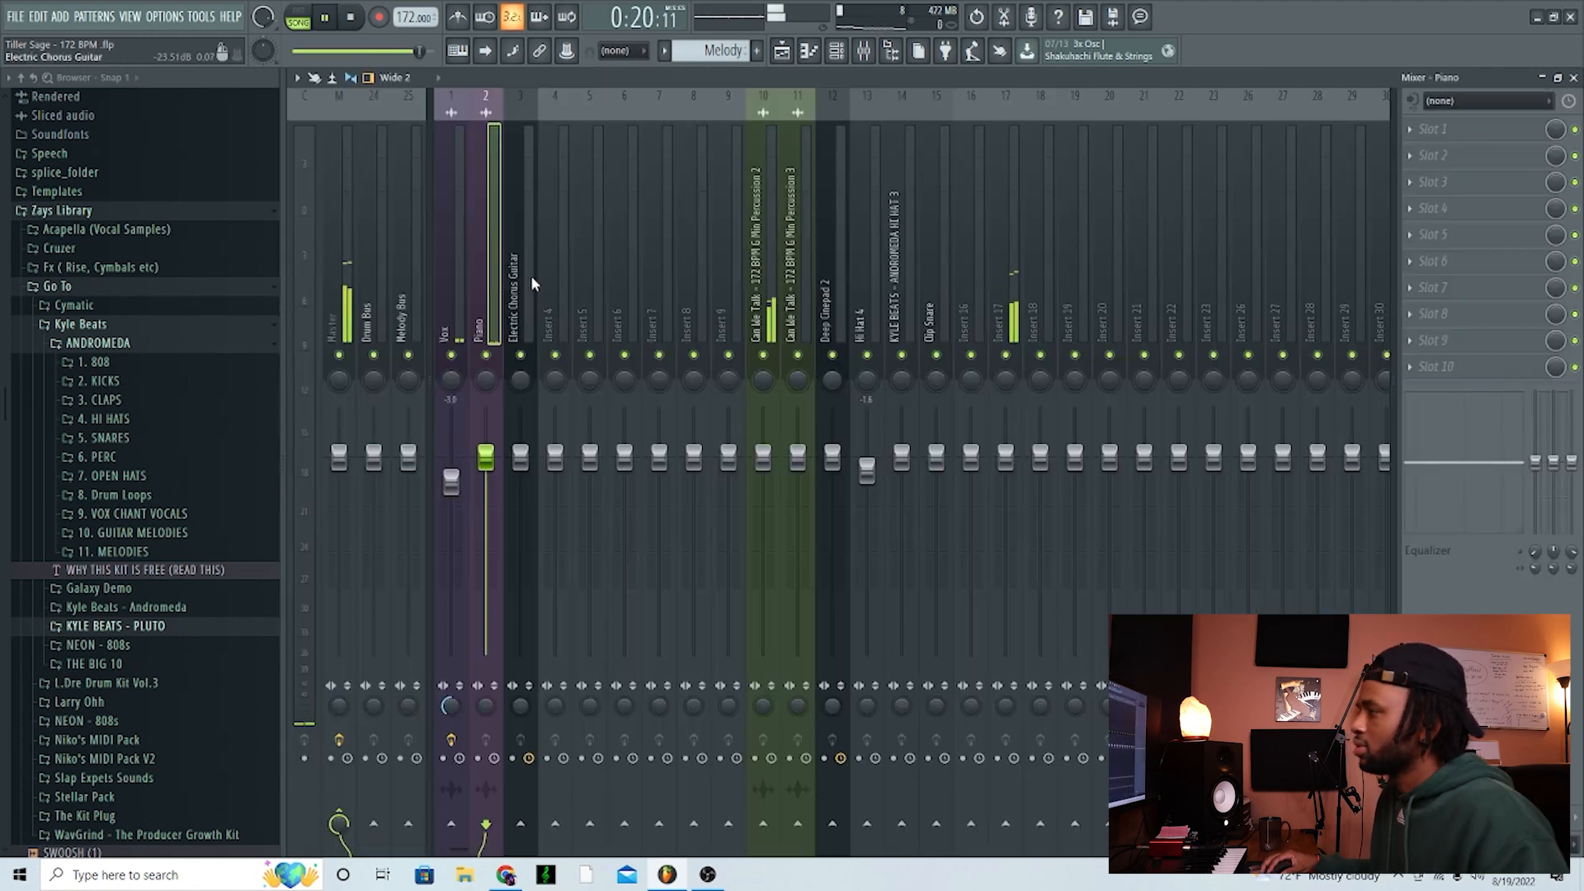
key(space)
click(1410, 130)
mouse_move(1442, 150)
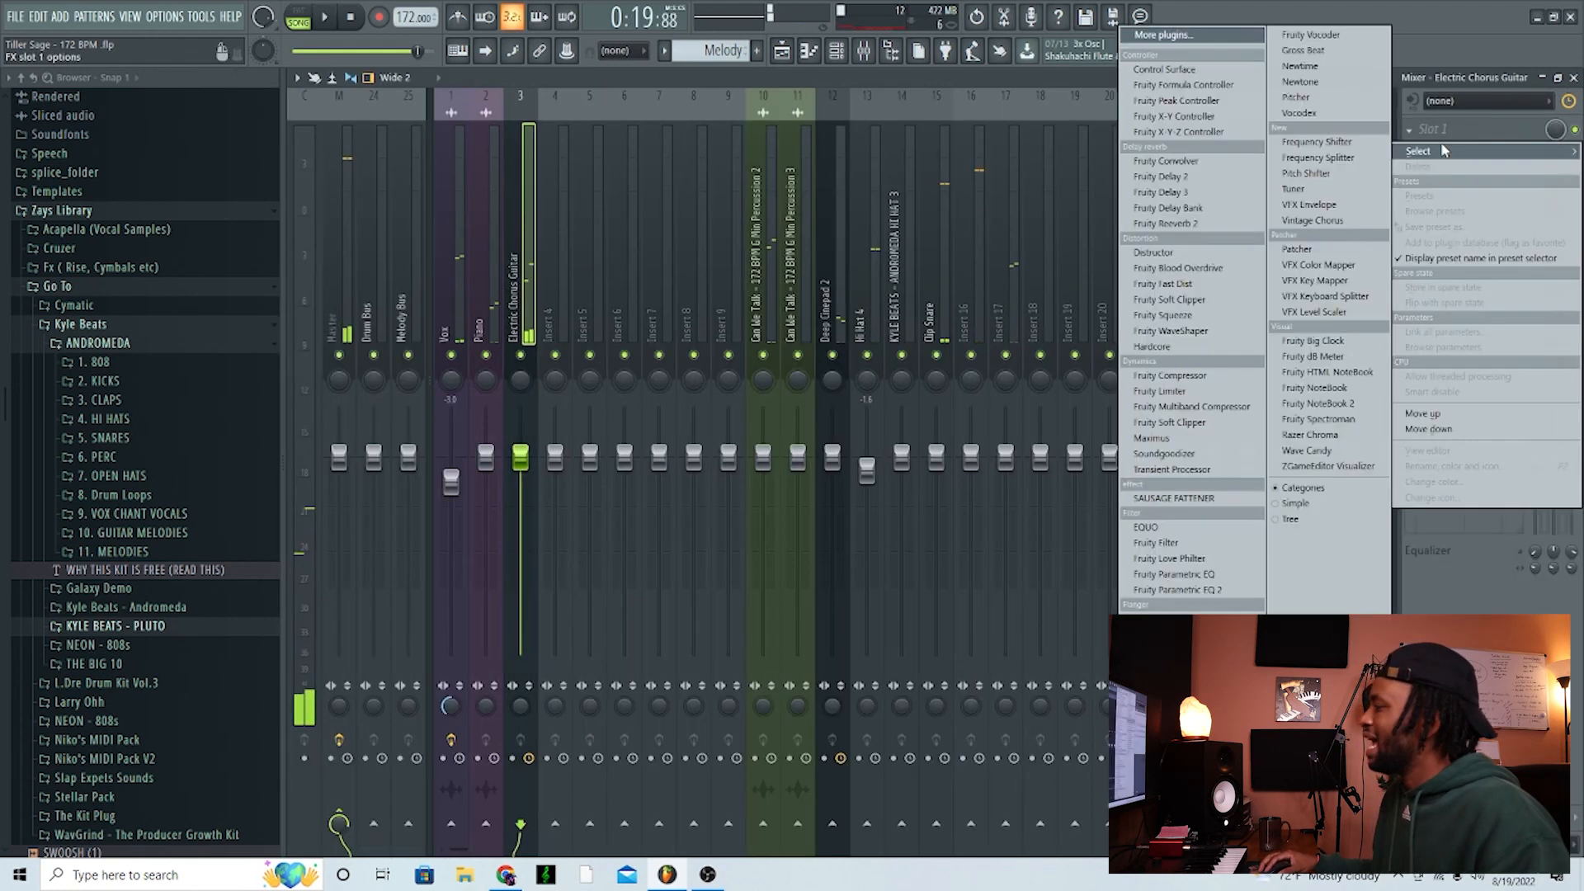
click(1121, 311)
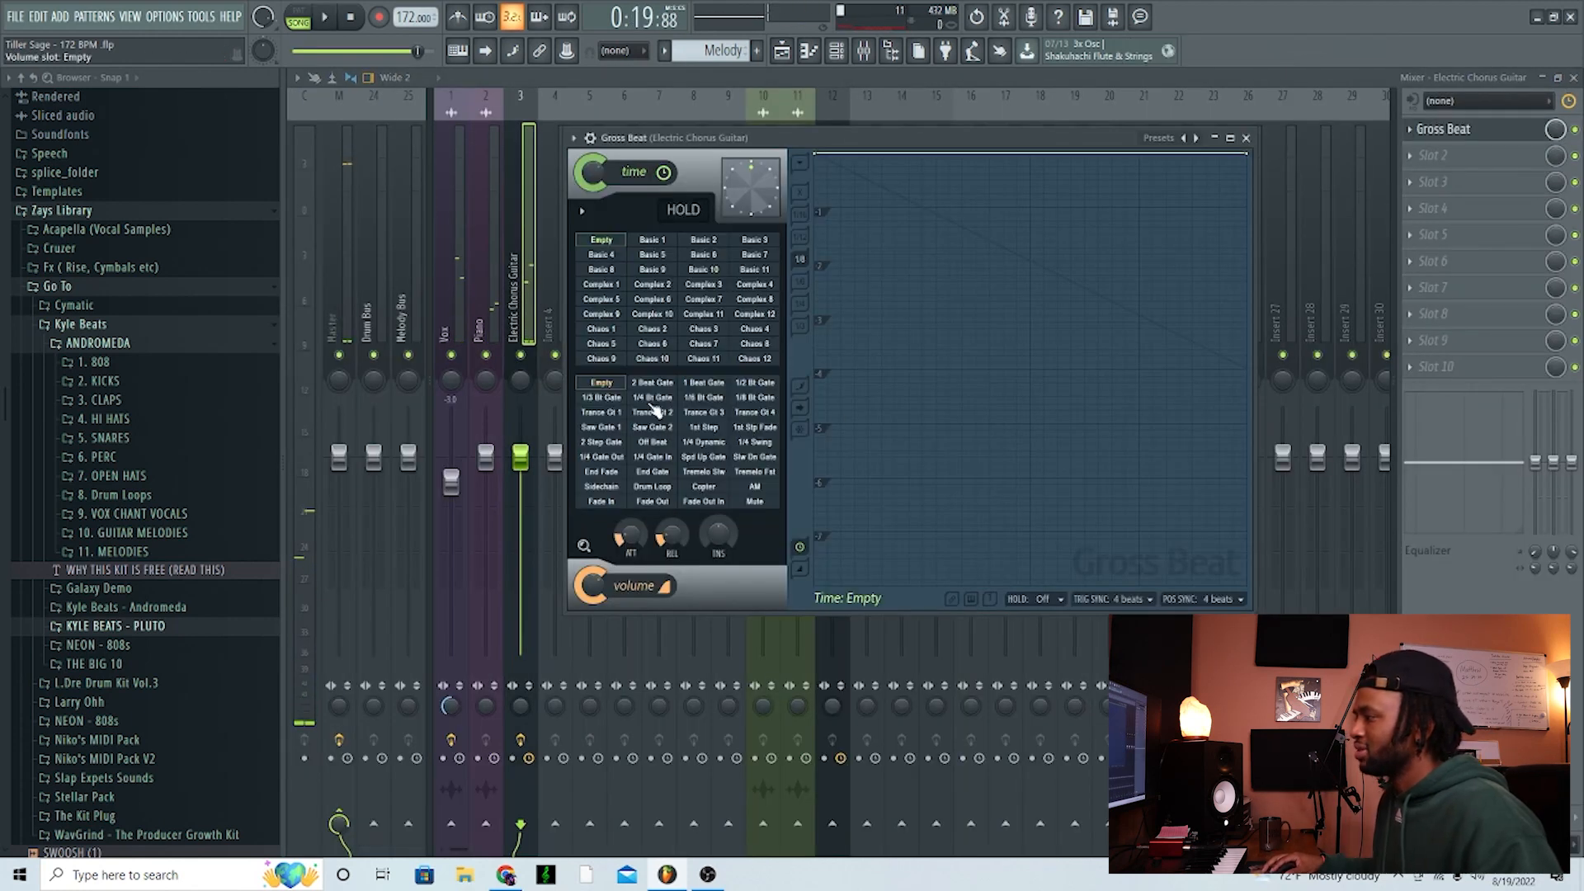
click(703, 384)
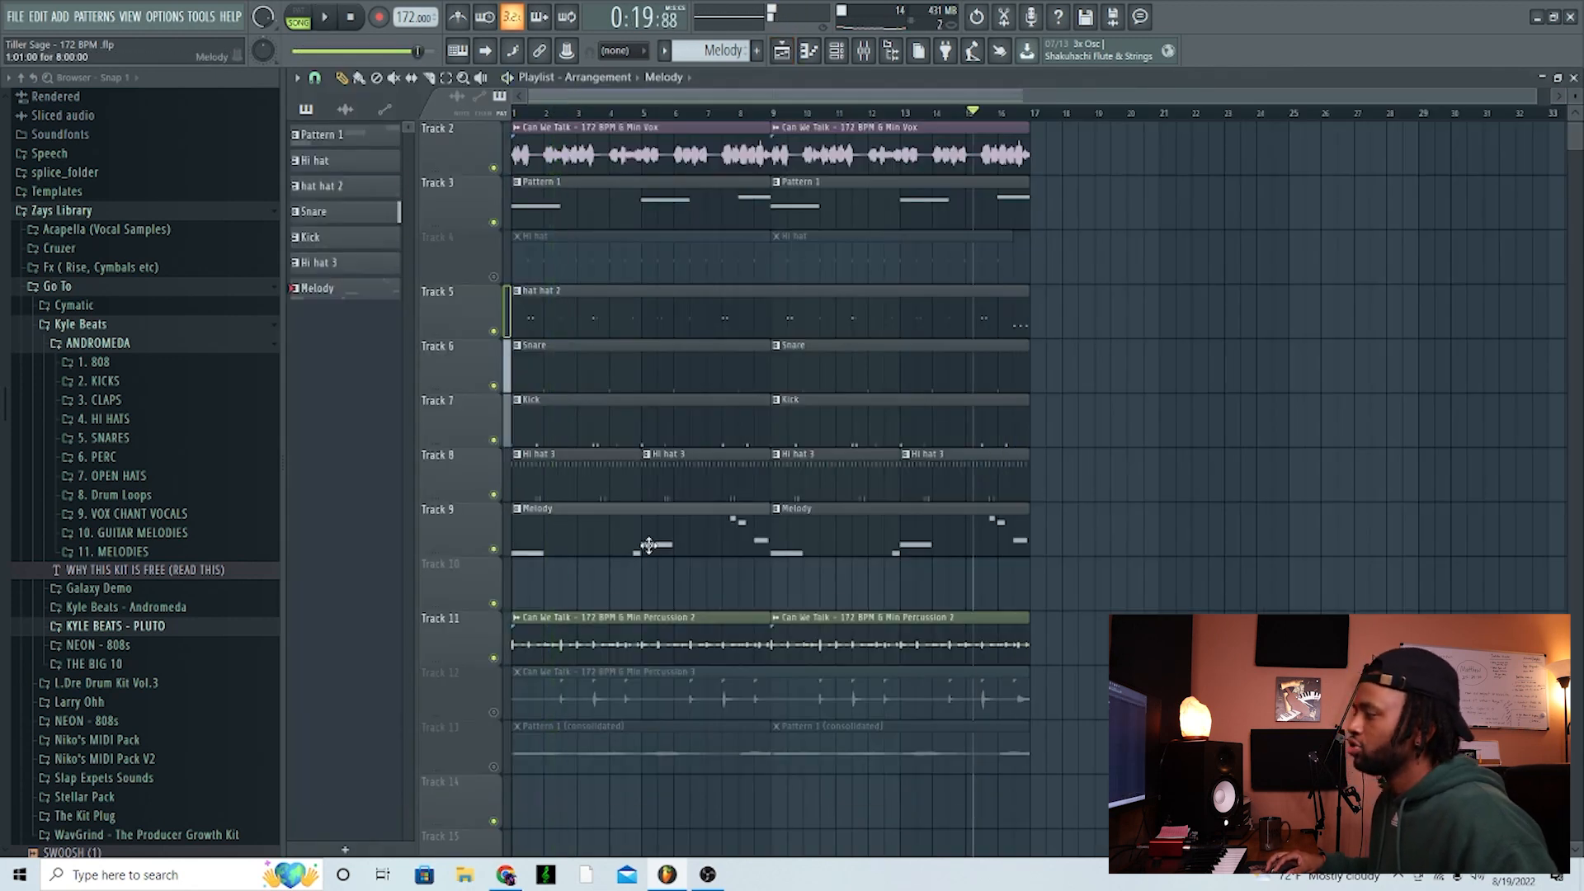
Lengthen the Melody pattern's first G5 note and its A5 note, and set the Electric Chorus Guitar mixer volume to 100%
double_click(649, 545)
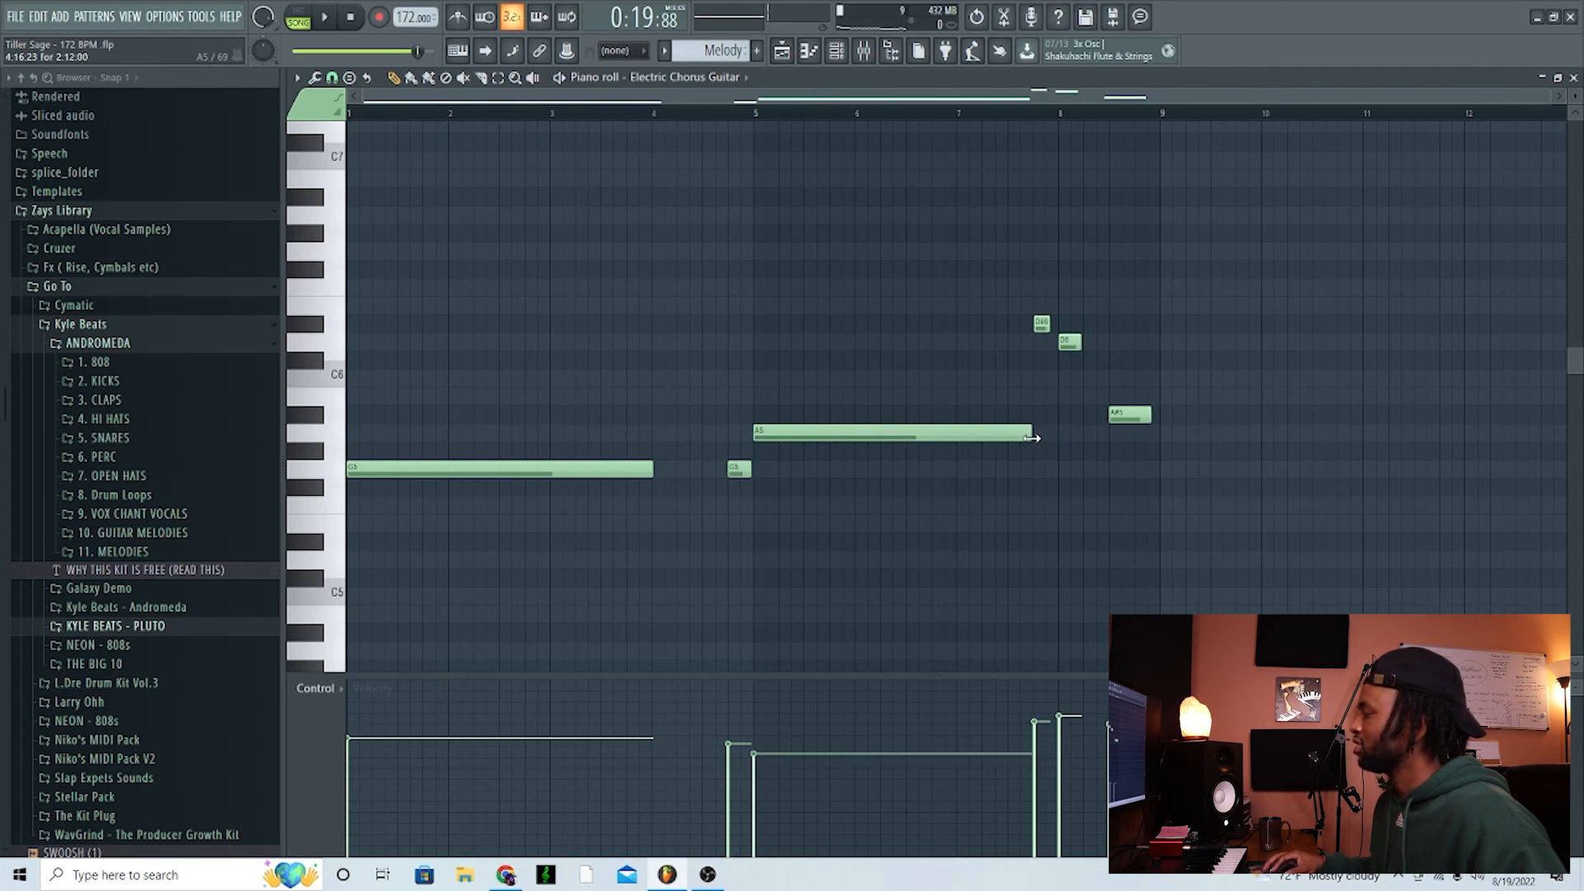
click(865, 55)
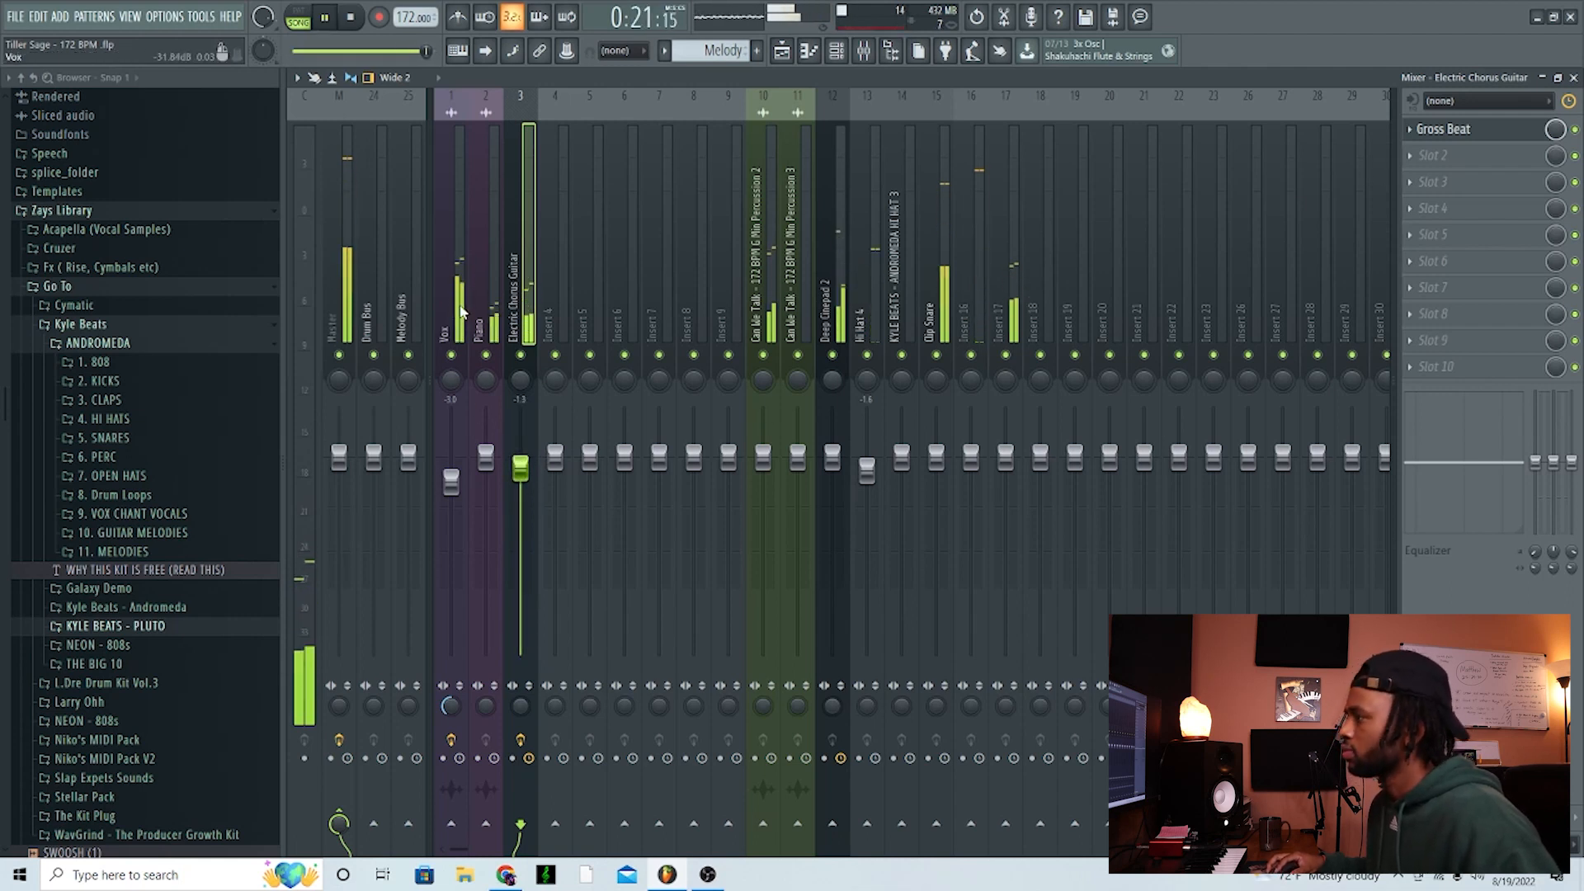
click(522, 322)
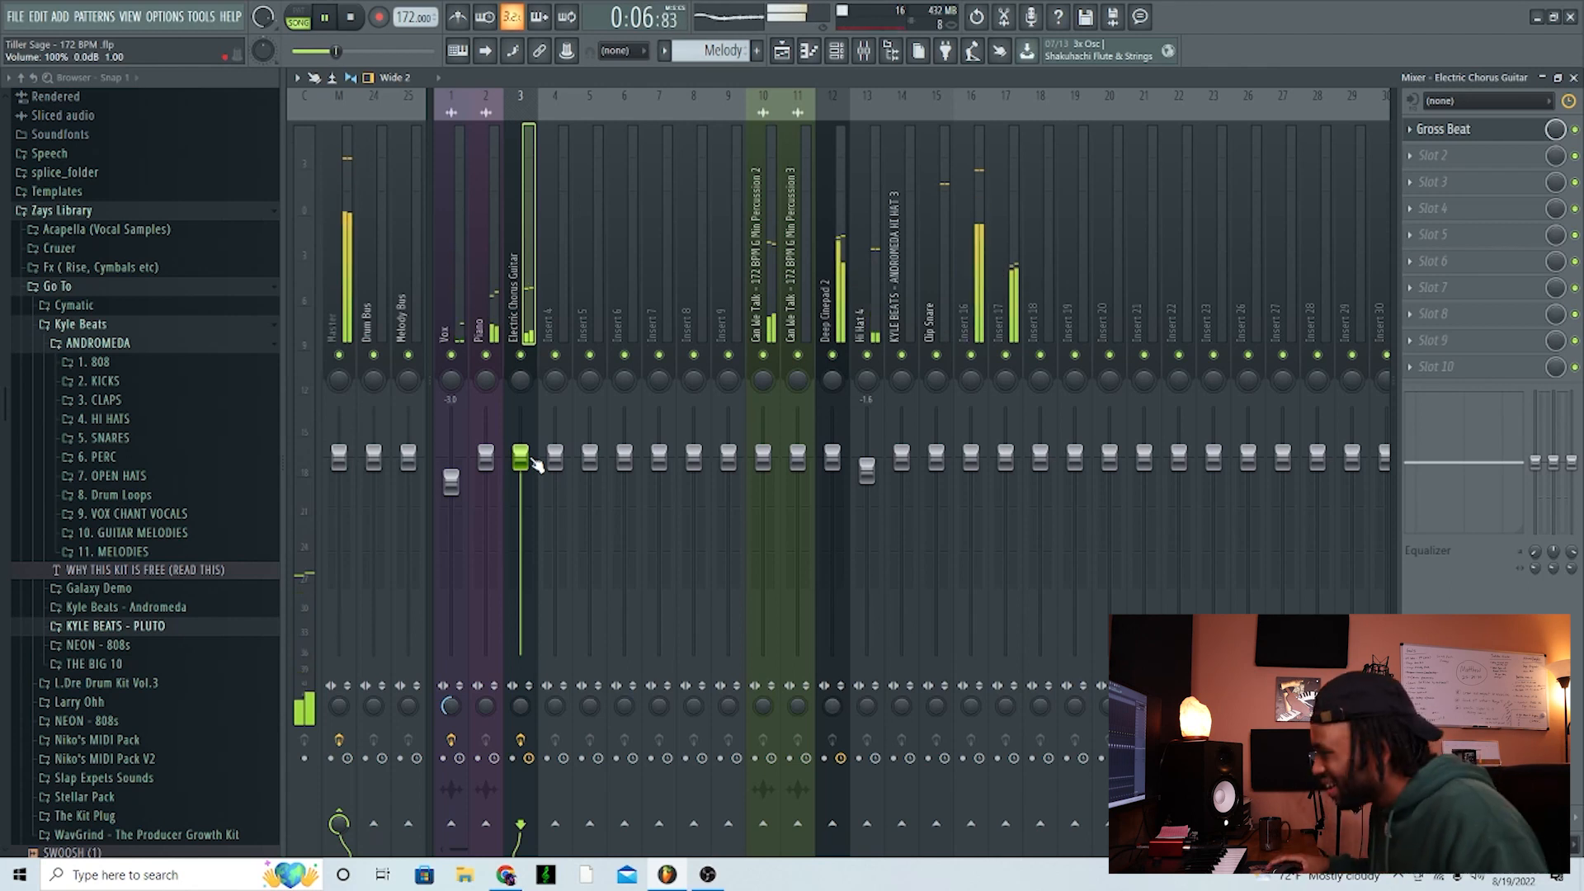
click(1481, 158)
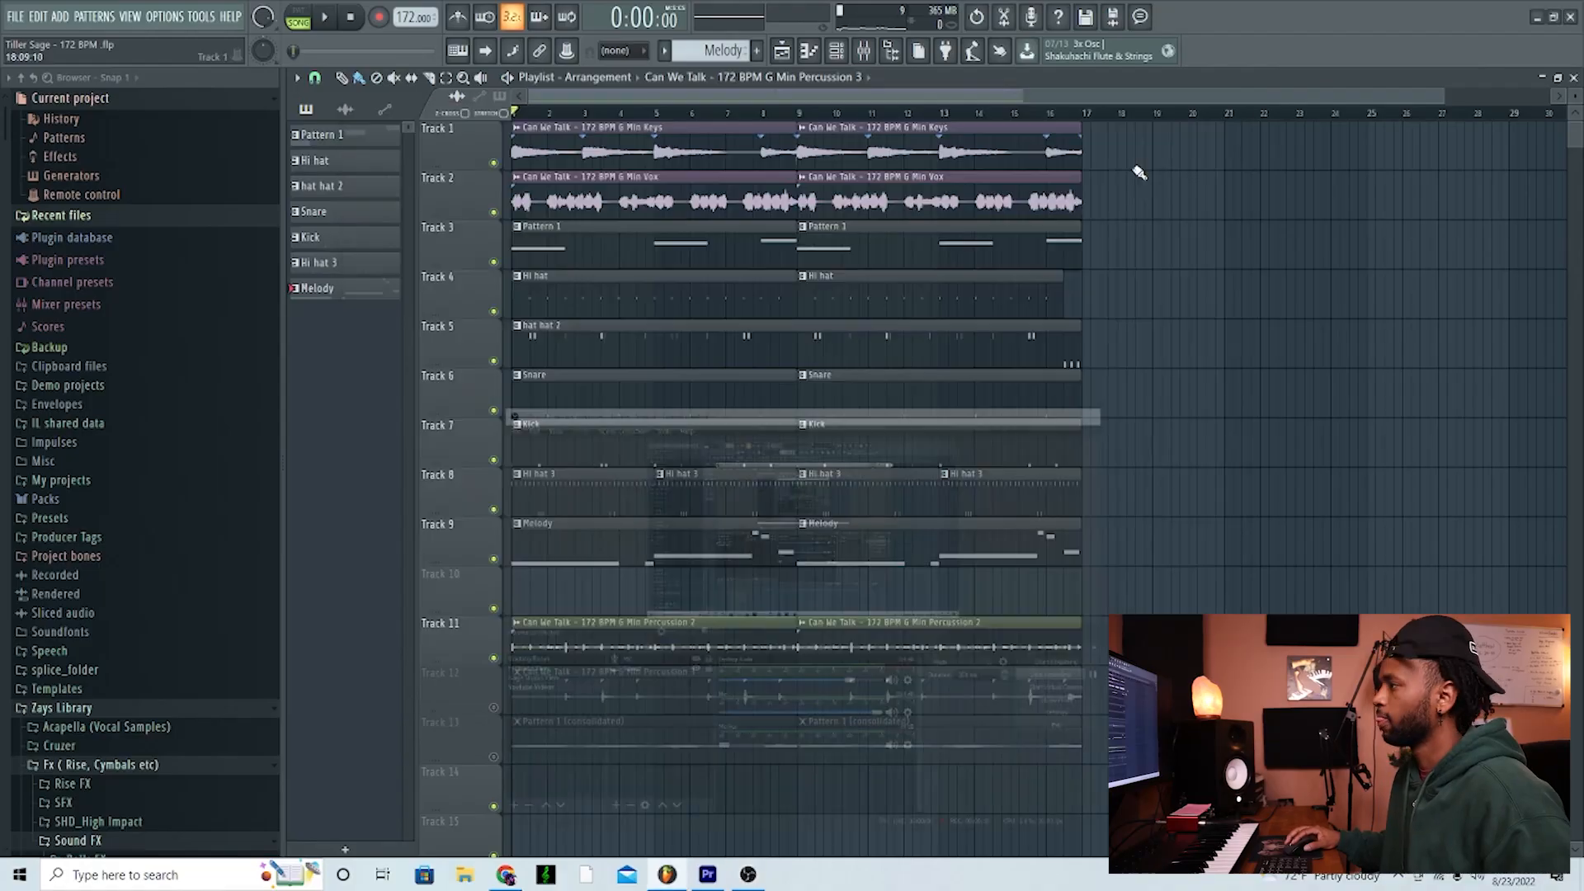
Play the arrangement, close the Fruity Reeverb 2 window, review the playlist and solo the Vox track in the mixer
key(space)
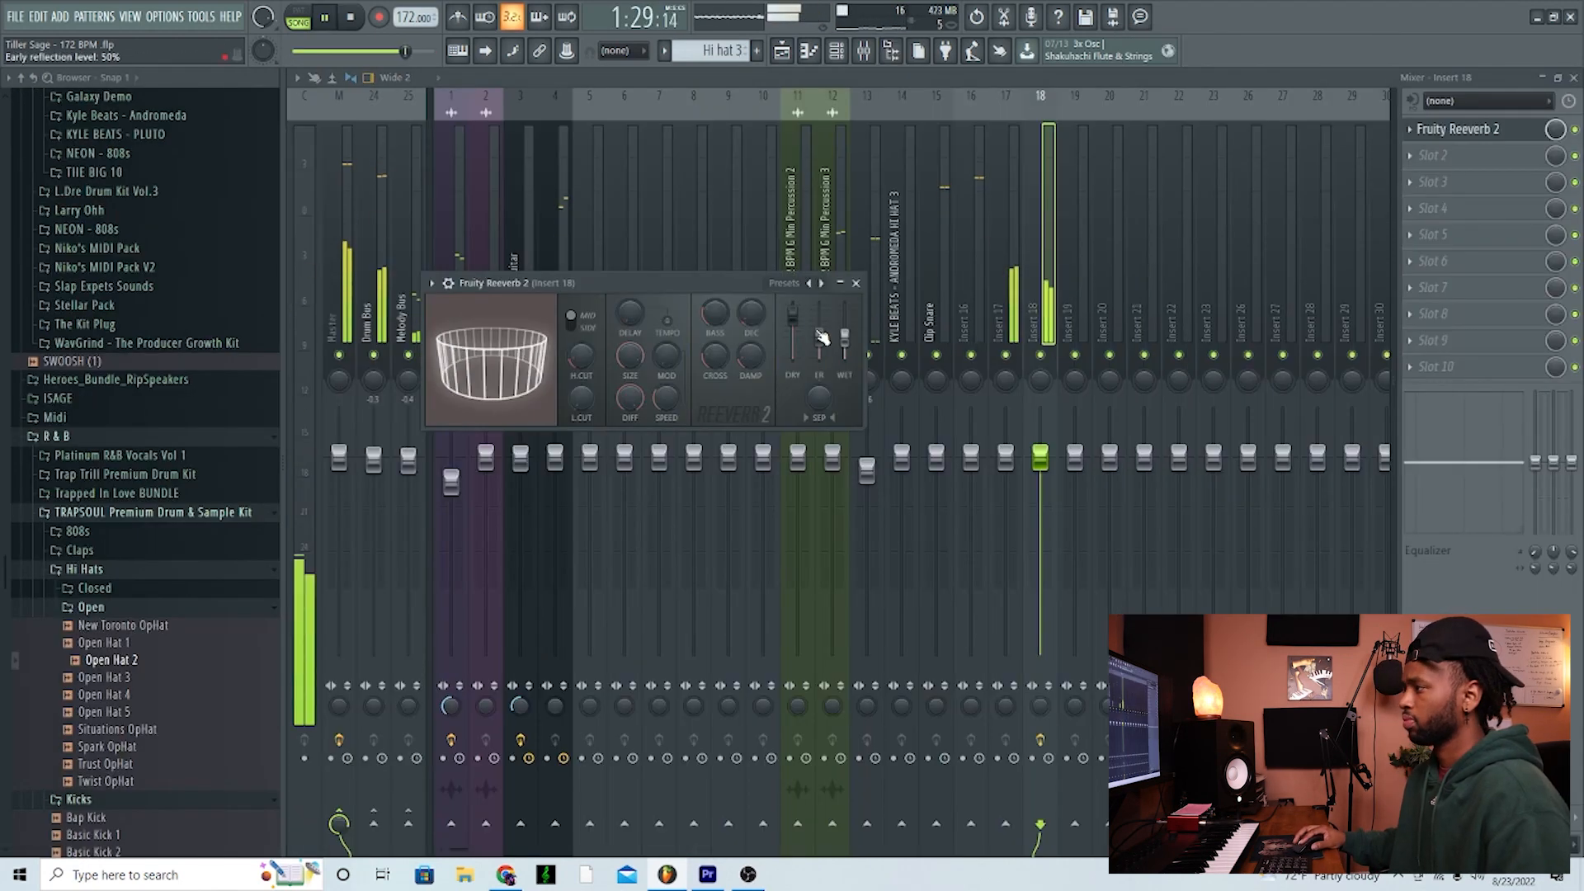
click(856, 283)
key(F5)
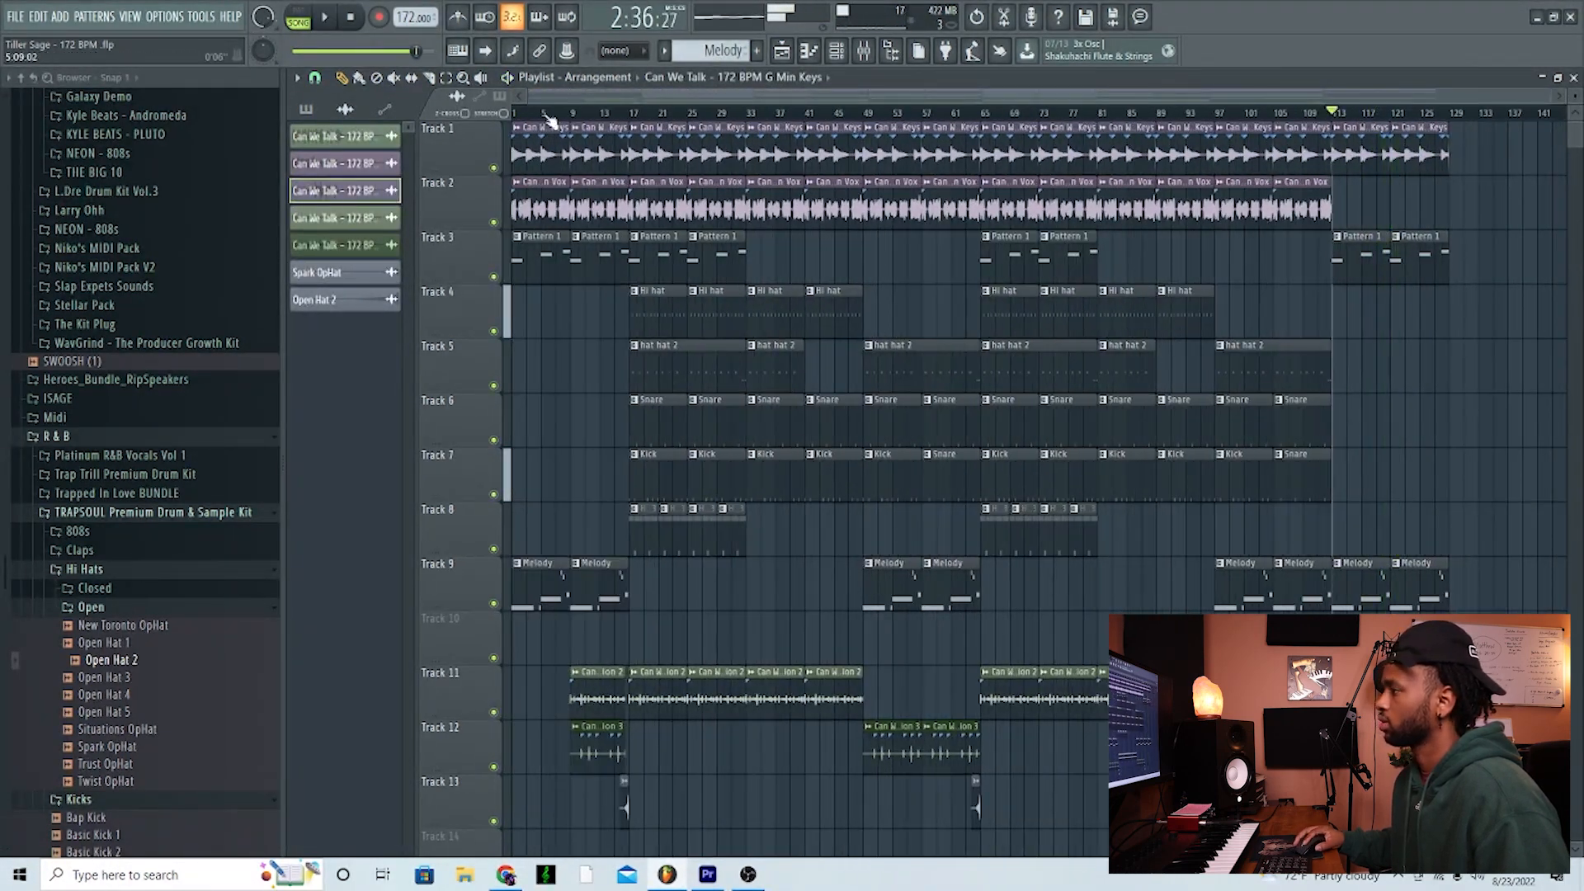
right_click(516, 185)
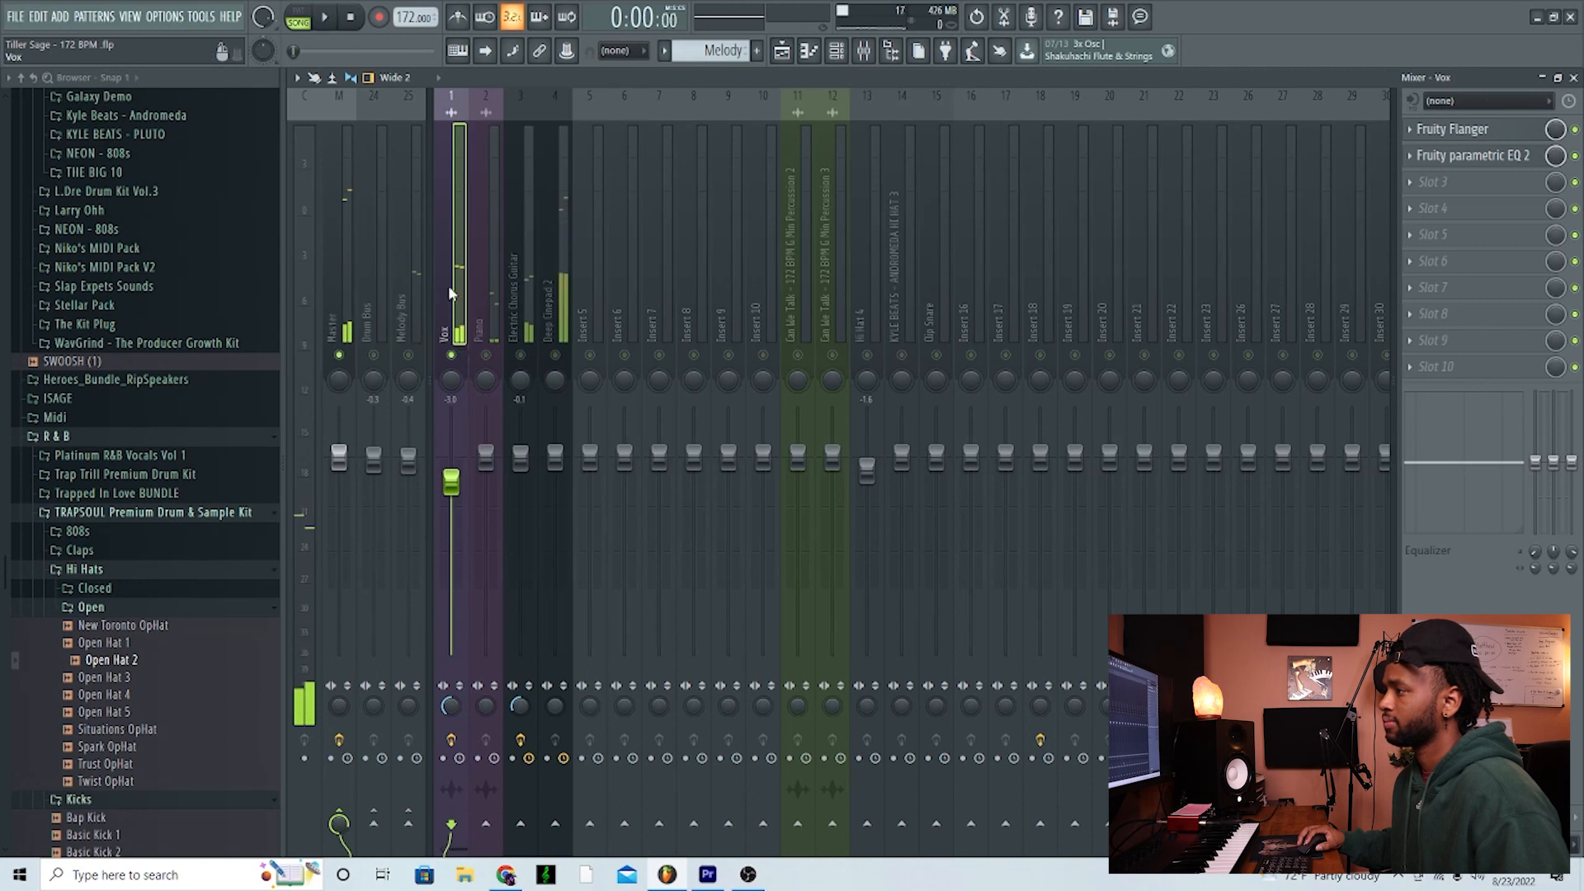
Load Fruity Love Philter in the third effect slot of the Vox mixer track and choose the Simple triangle lowpass LFO preset
click(1463, 181)
click(1191, 314)
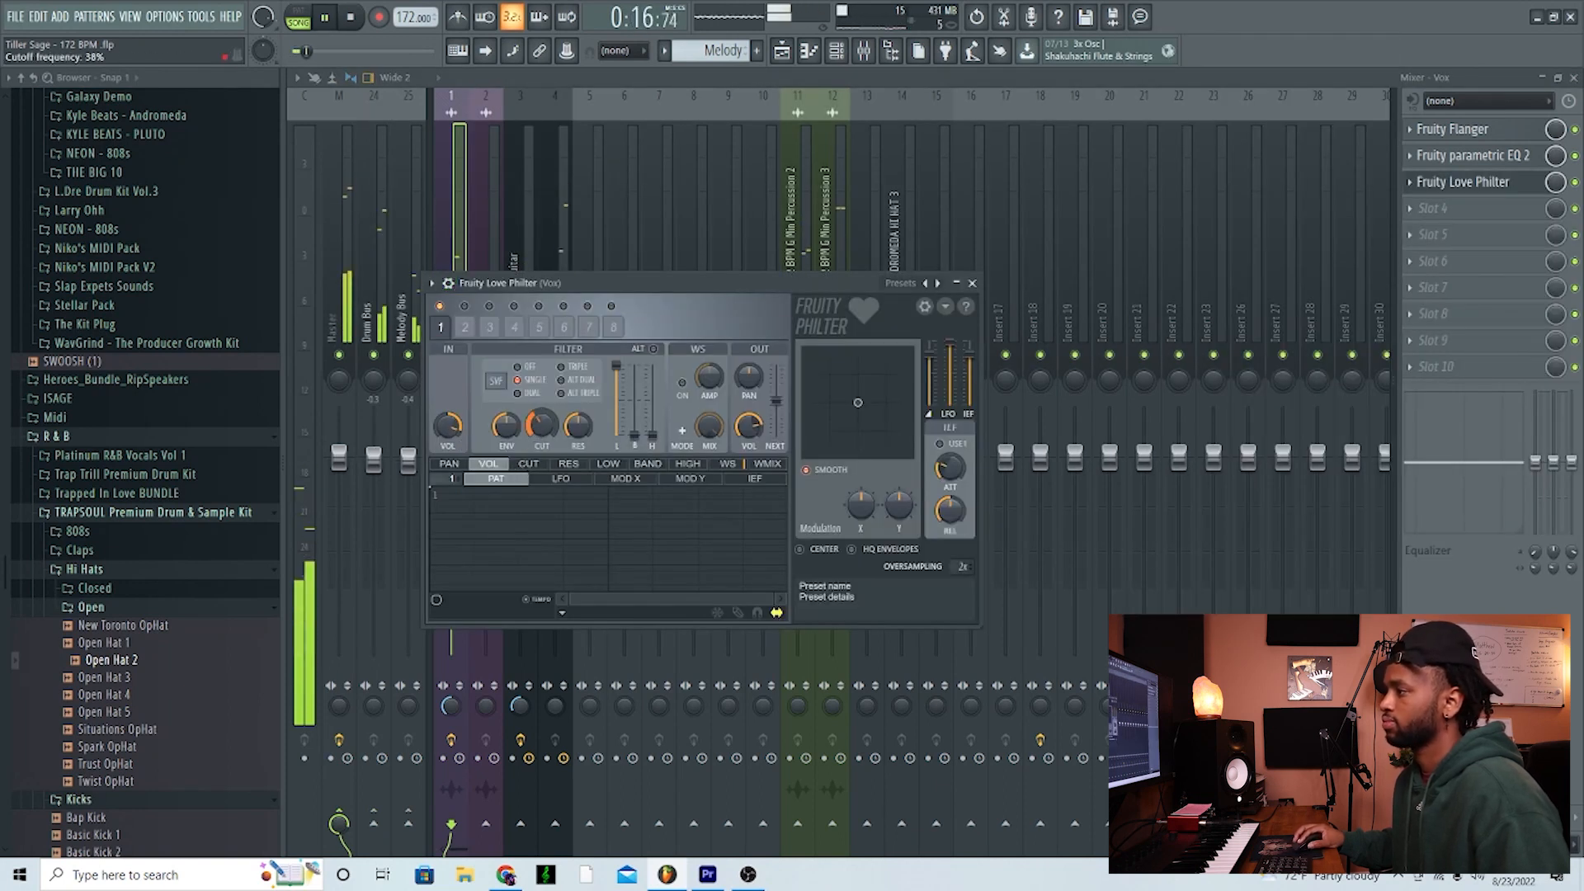
click(433, 283)
mouse_move(471, 347)
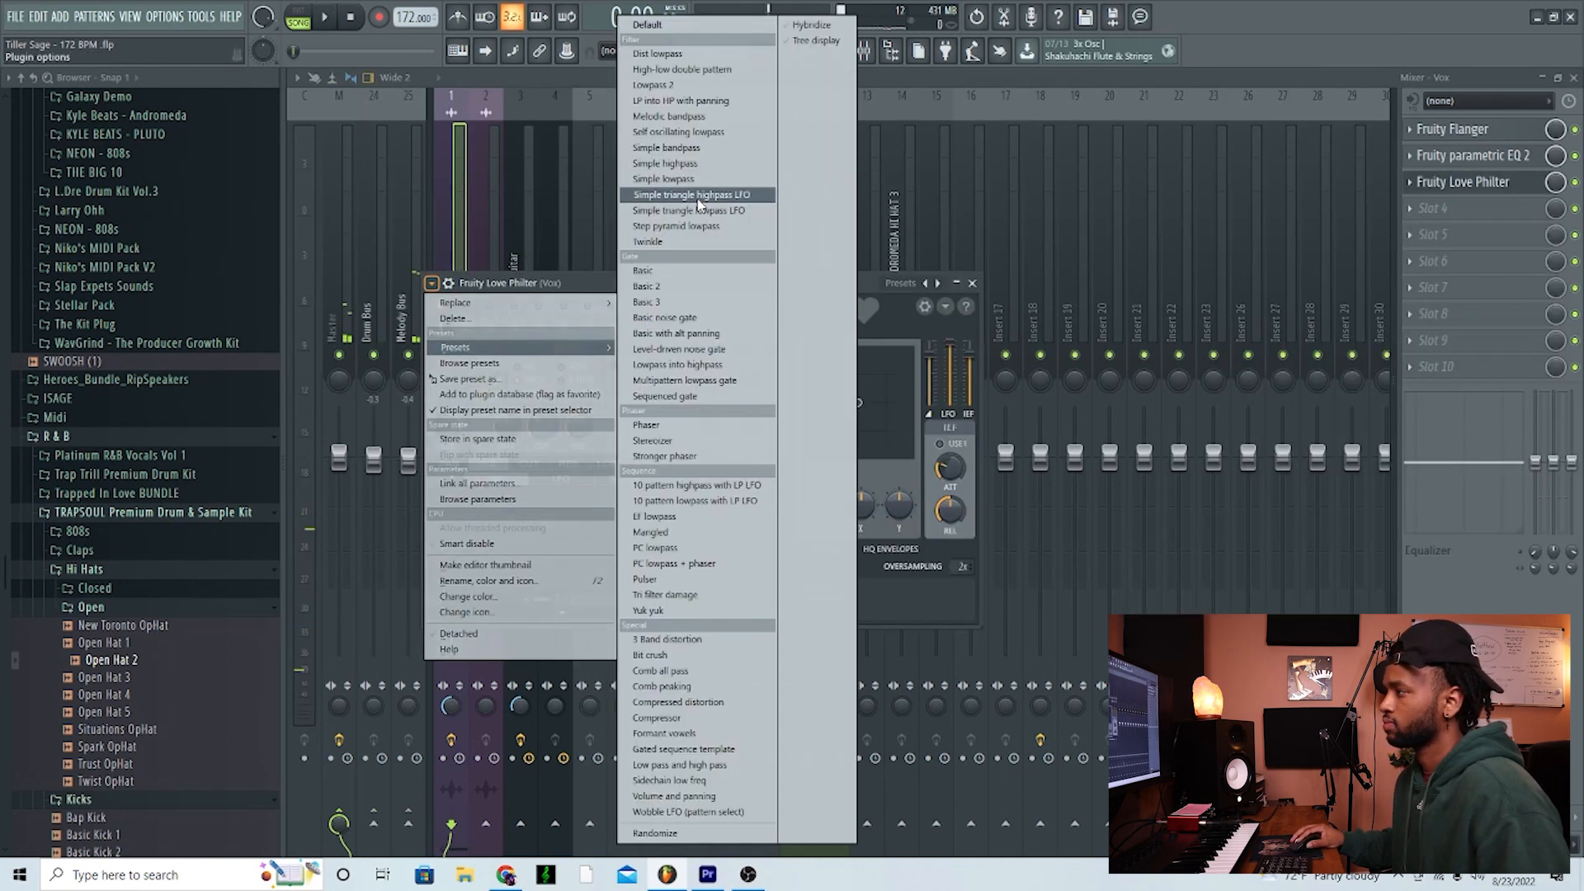
click(690, 194)
key(space)
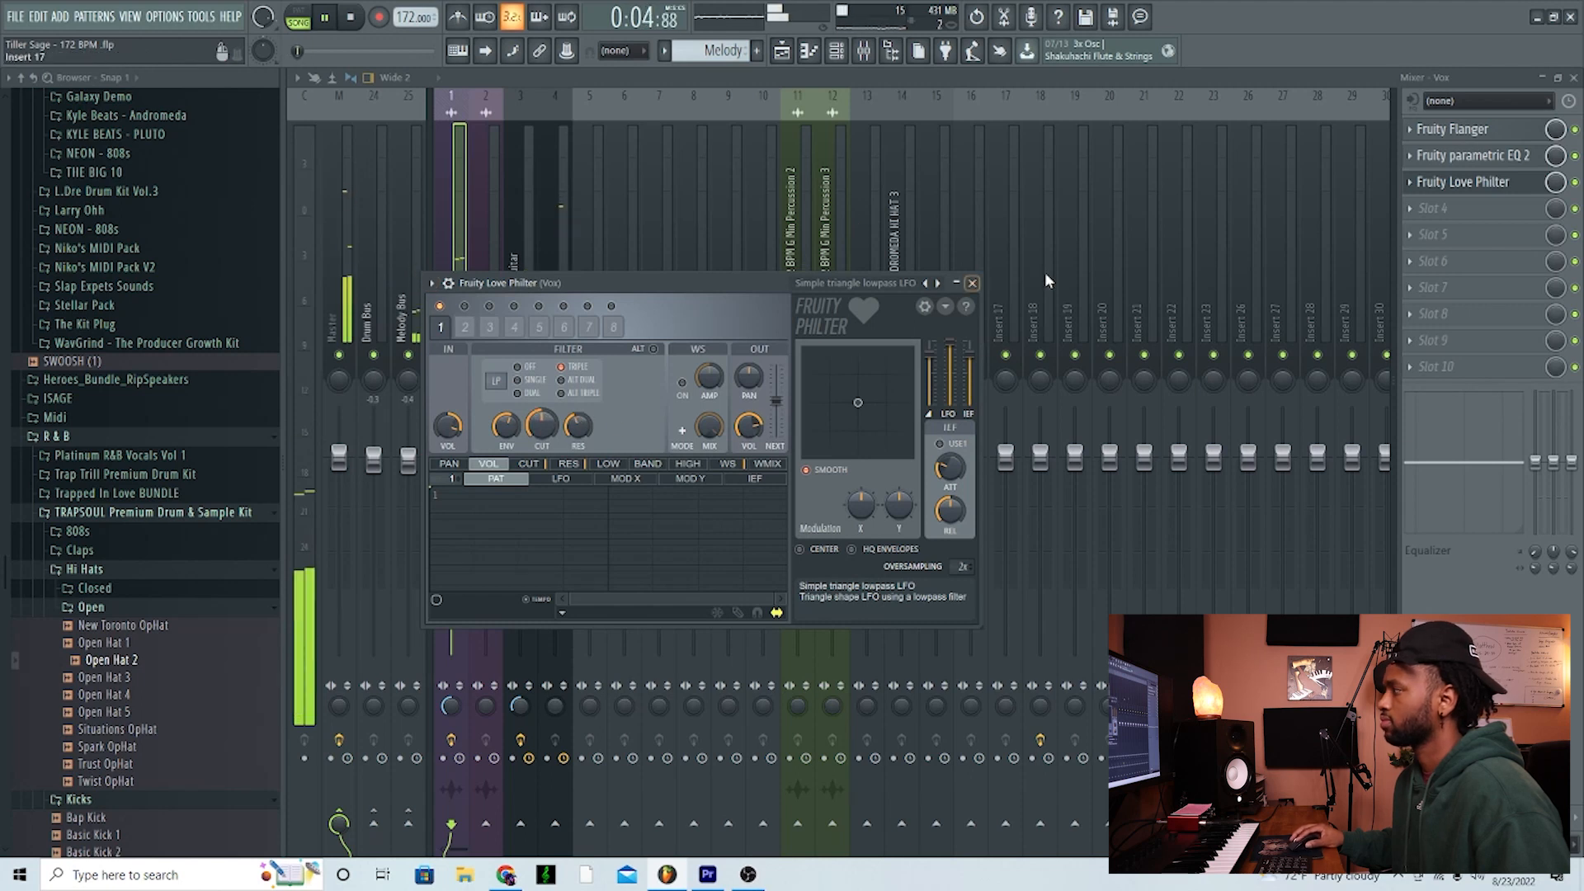
click(972, 283)
Review the playlist during playback and inspect the Fruity parametric EQ 2 and Fruity Love Philter settings on the Vox track
key(F5)
scroll(616, 428, down, 2)
scroll(933, 396, up, 2)
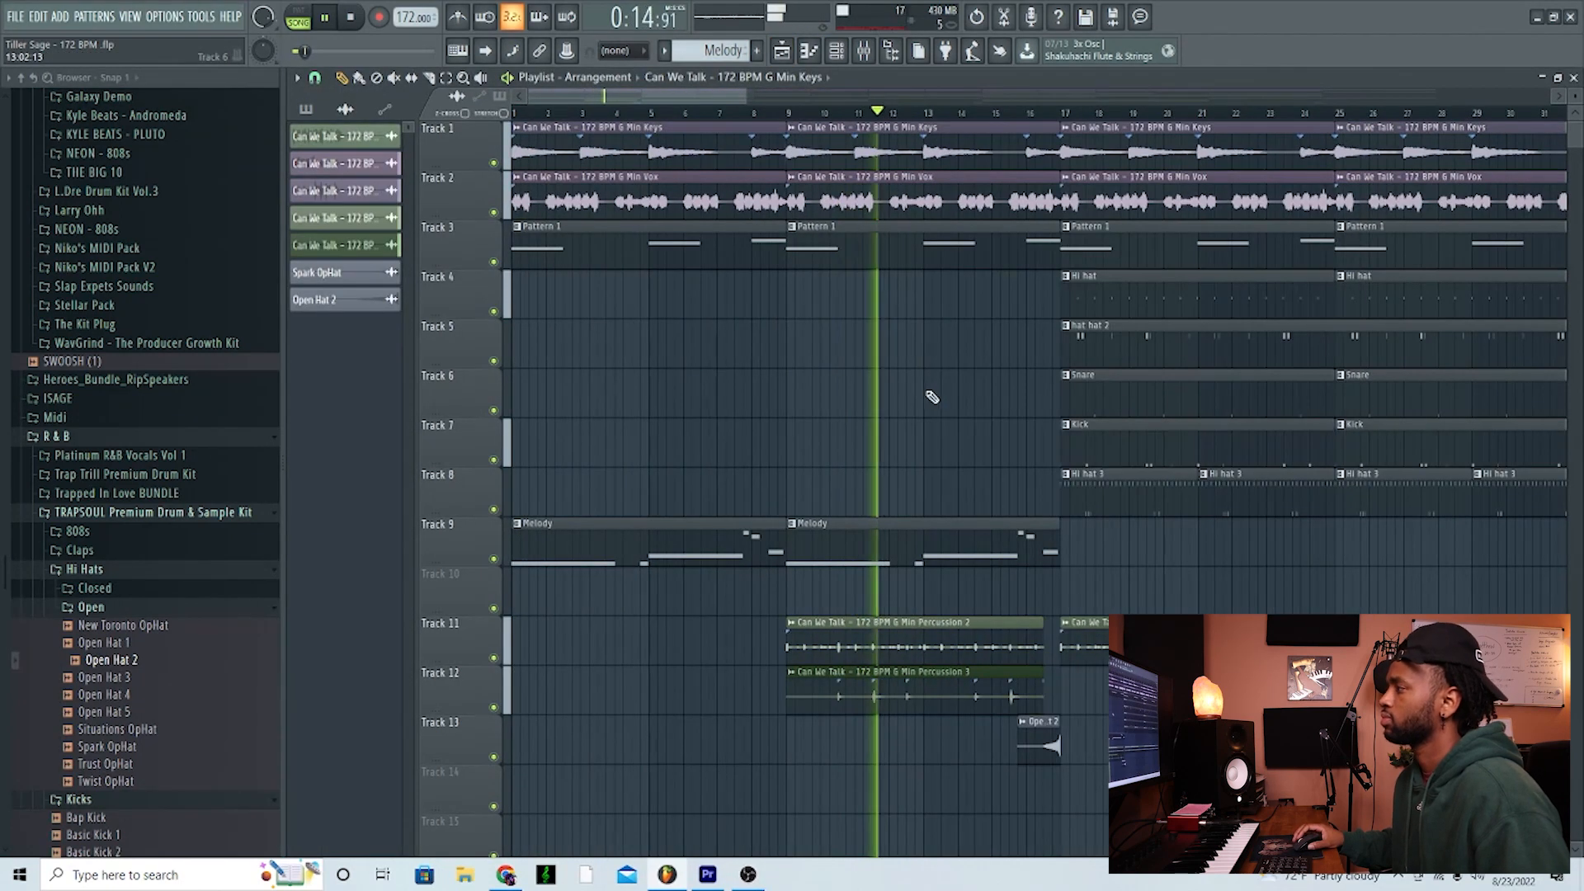
key(F9)
click(1474, 155)
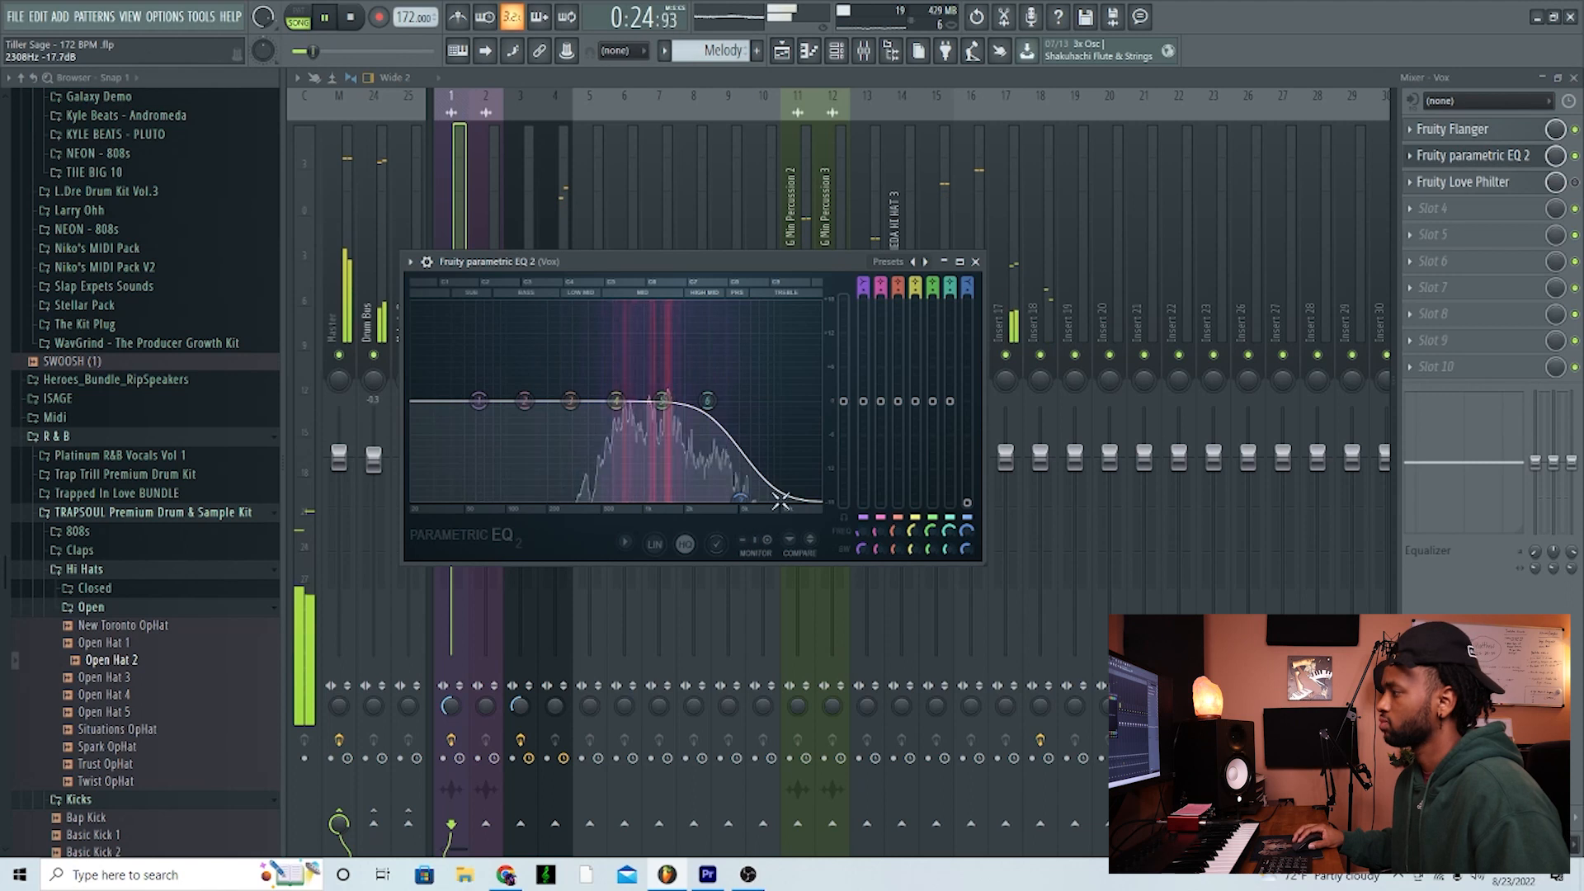
click(1474, 156)
click(1471, 182)
click(972, 283)
Restart playback from bar 1, toggle the Fruity Love Philter slot on the Vox track and check the effect's settings
key(F5)
click(517, 108)
key(F9)
click(1574, 182)
click(1506, 183)
click(972, 283)
Review the playlist arrangement during playback and examine the Fruity parametric EQ 2 curve on the Piano mixer track
key(F5)
scroll(874, 330, down, 3)
scroll(604, 265, up, 3)
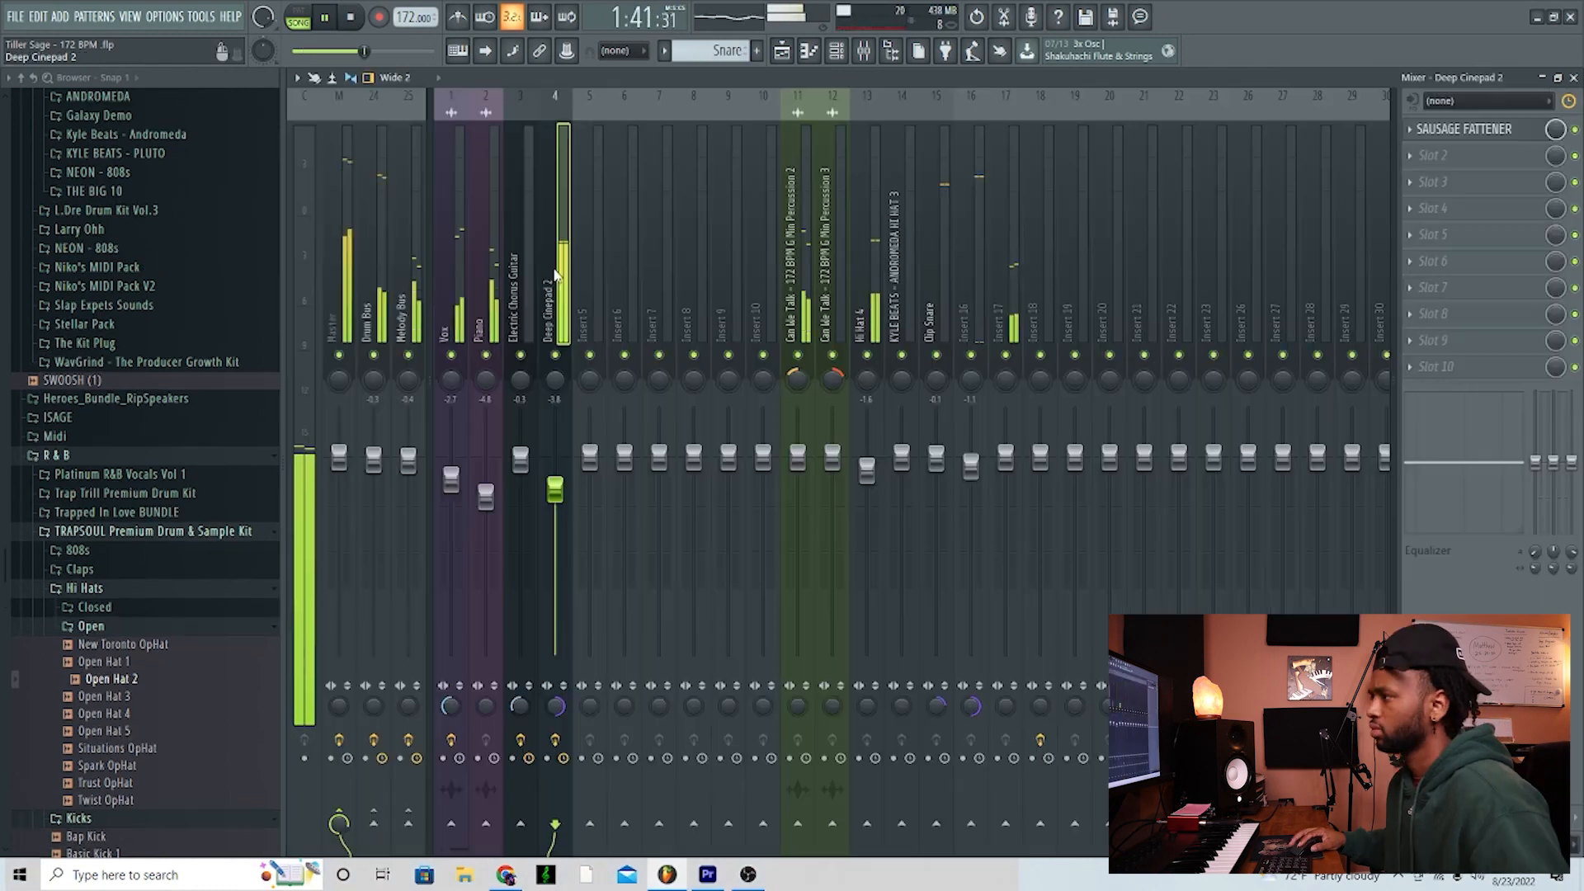
drag(1227, 594, 1468, 129)
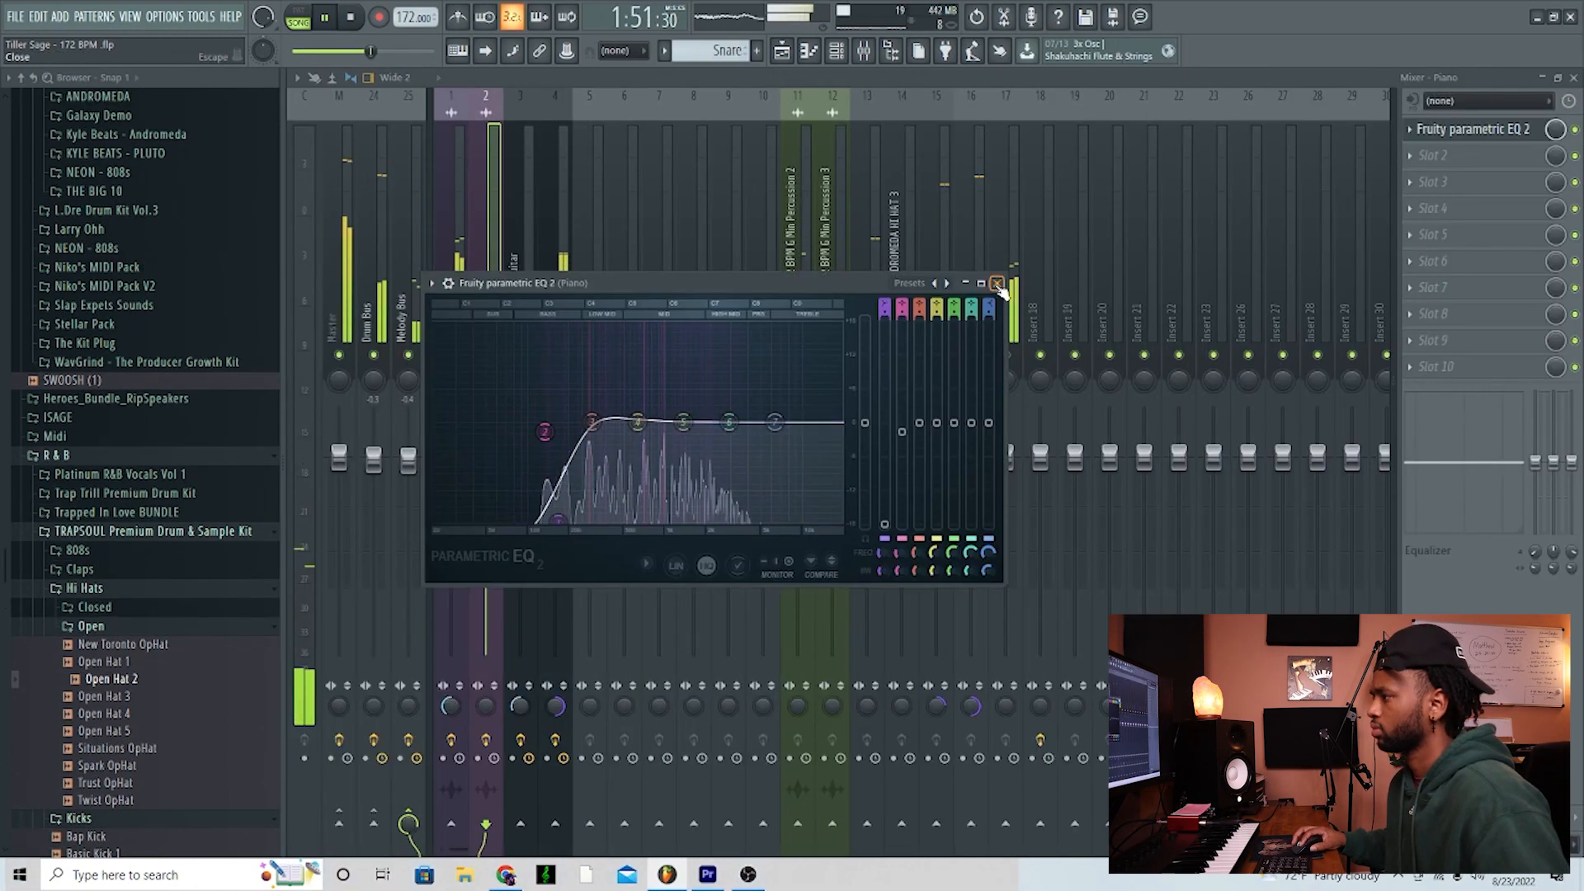
click(996, 283)
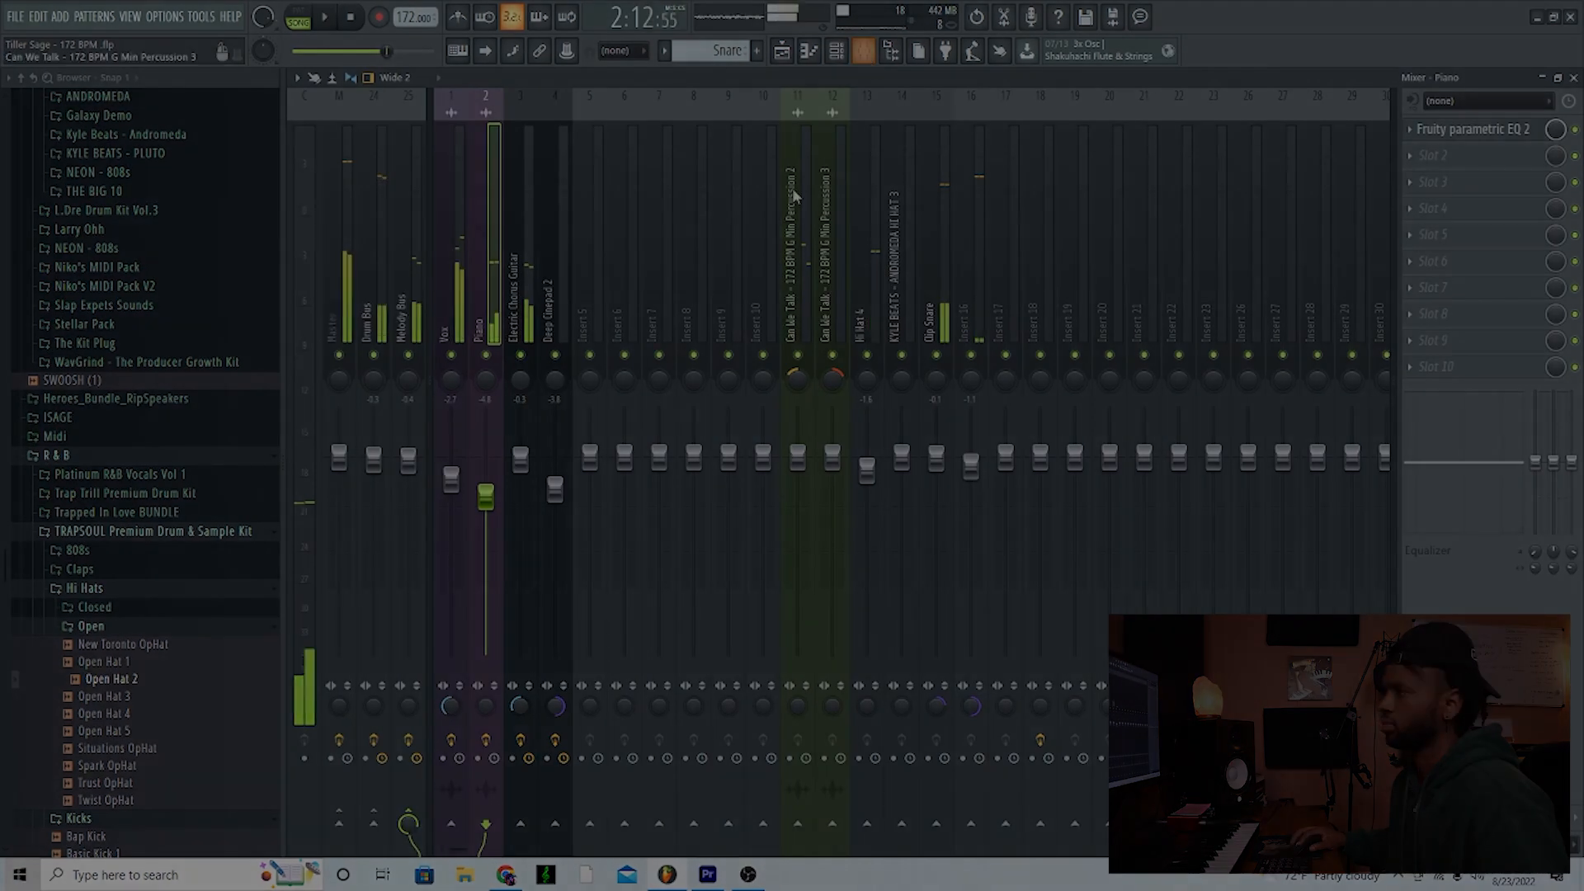